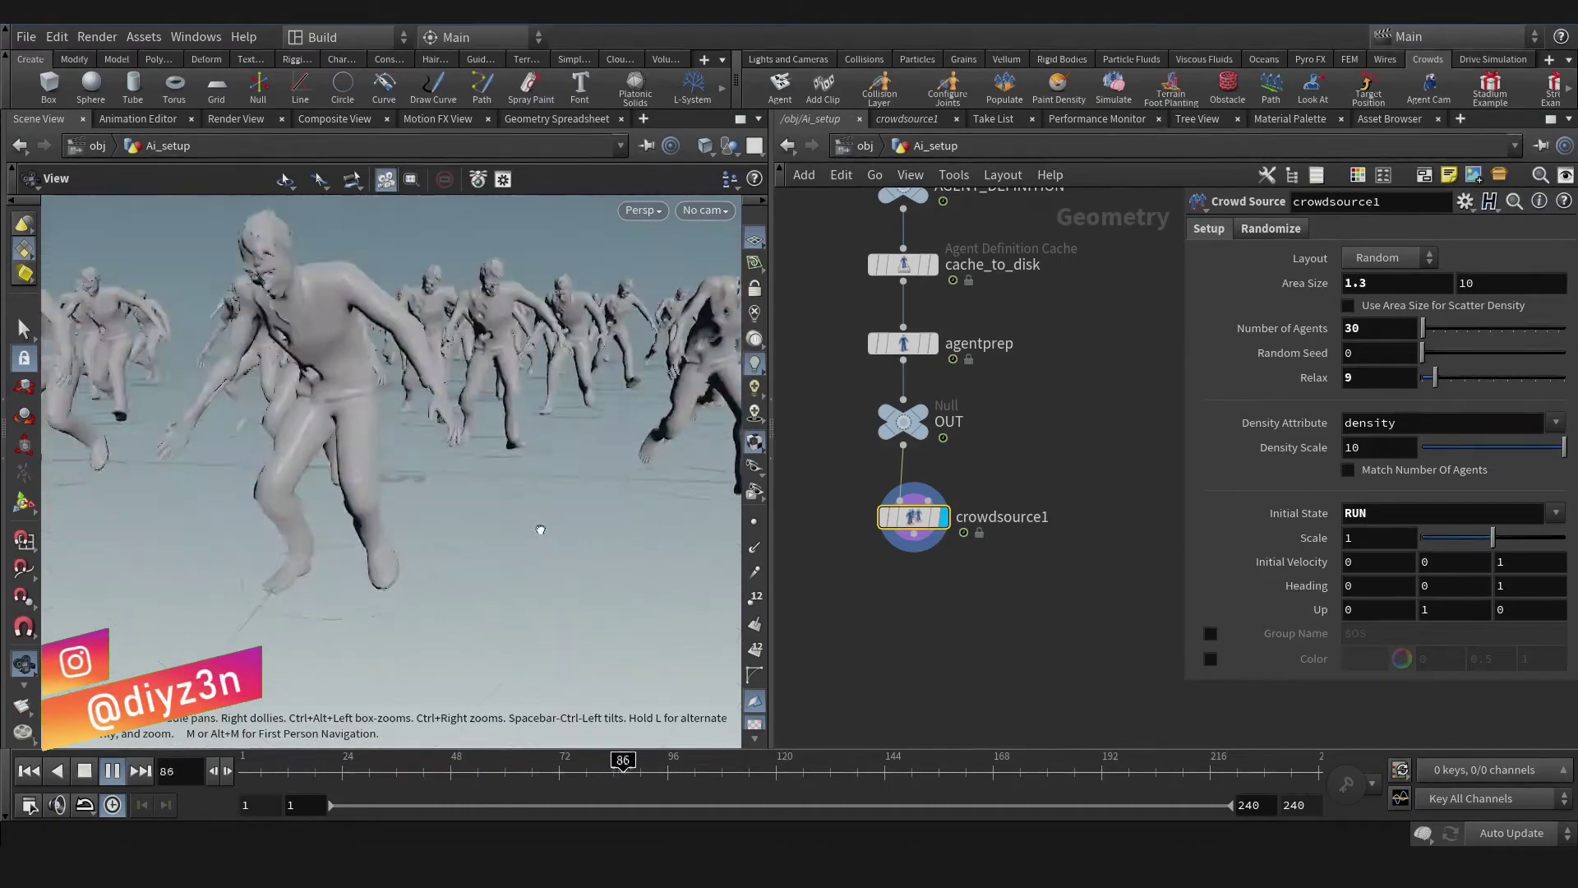
middle_drag(519, 539, 457, 559)
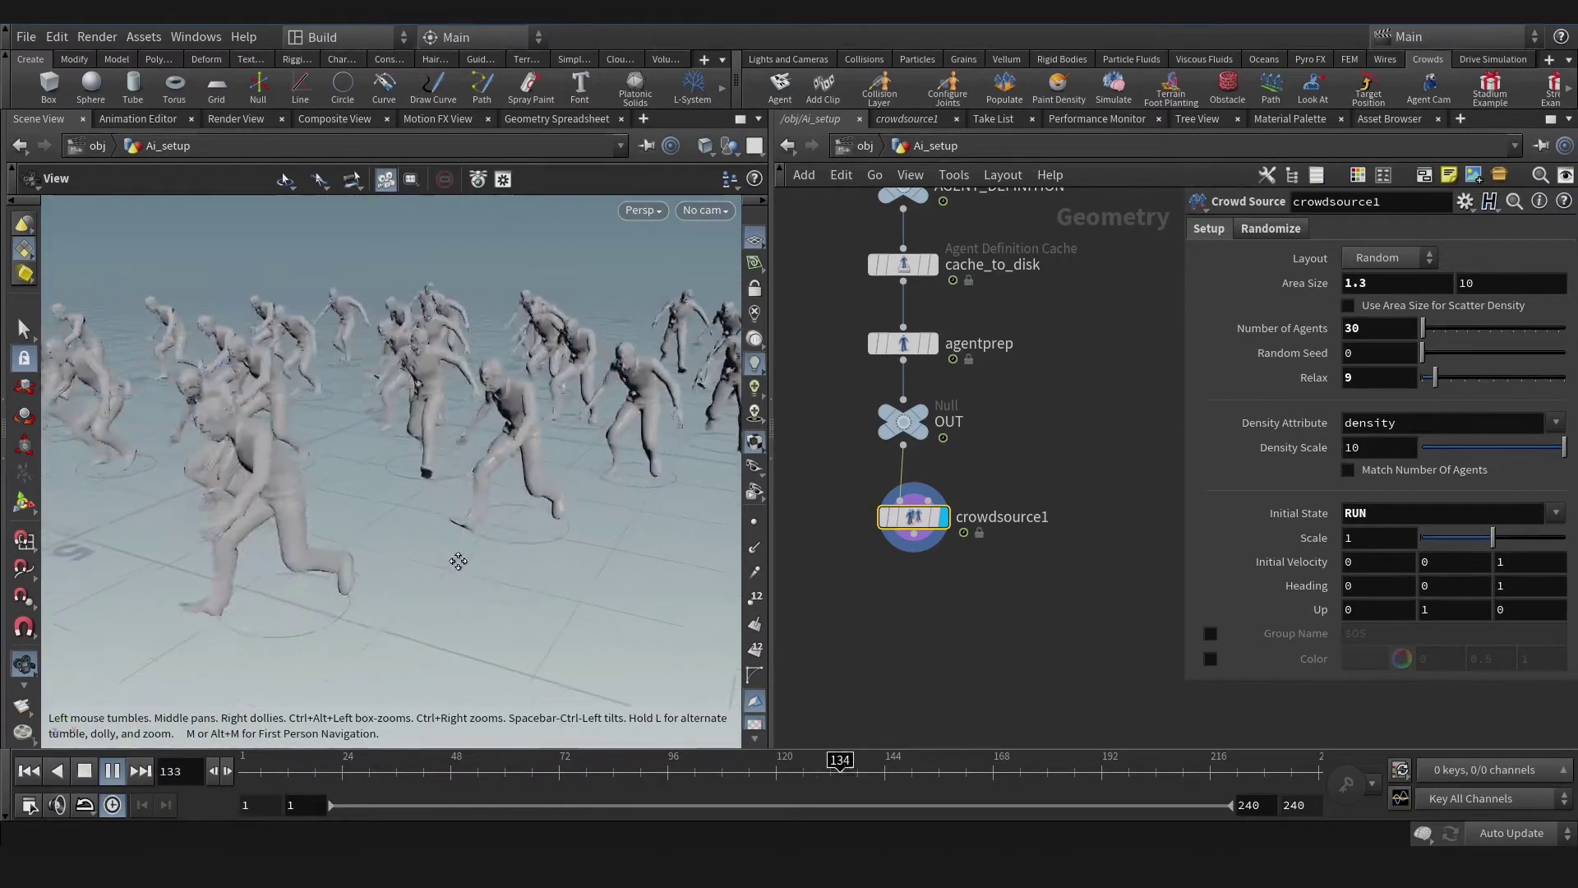
right_drag(458, 560, 342, 574)
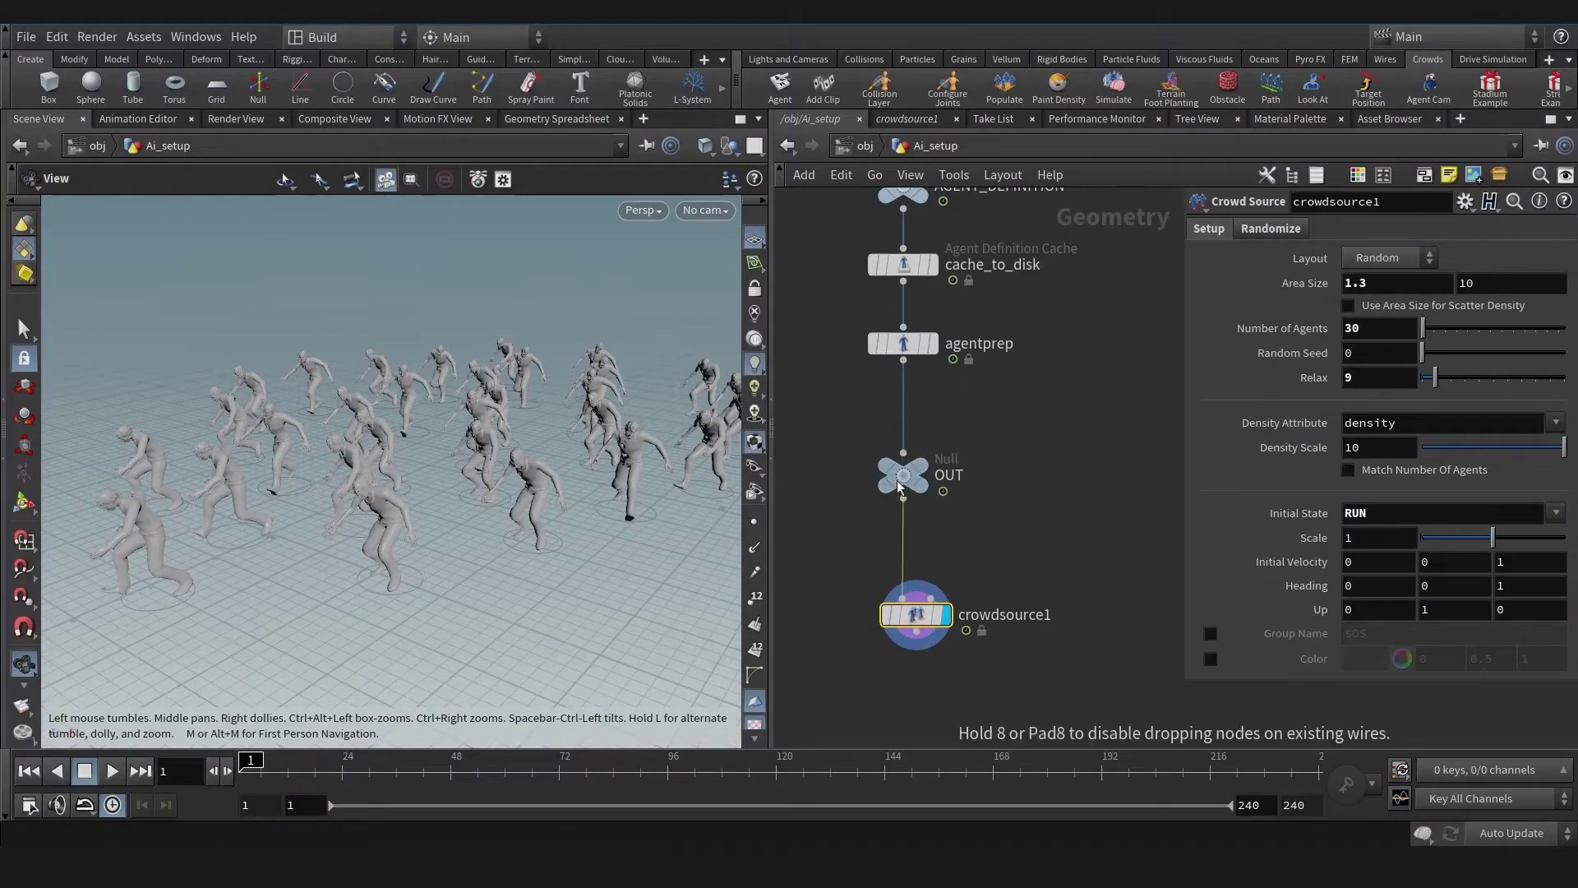
- Display the agentprep node and insert an Agent Collision Layer node between it and the OUT null
click(941, 306)
right_drag(624, 387, 941, 468)
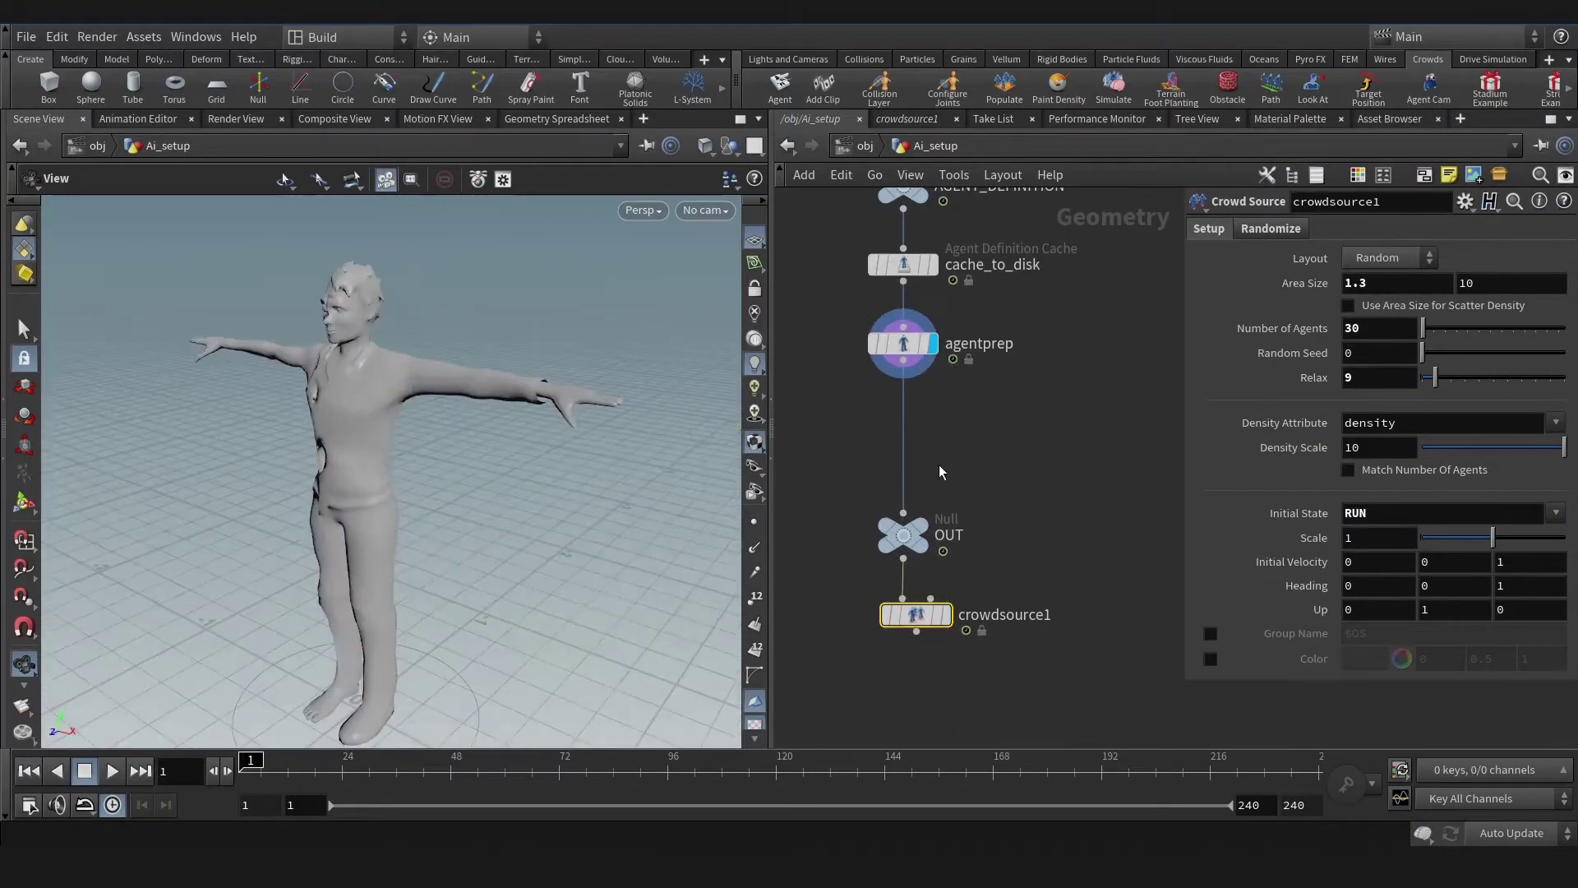
drag(699, 460, 564, 452)
right_drag(564, 451, 370, 452)
middle_drag(370, 452, 444, 433)
key(Tab)
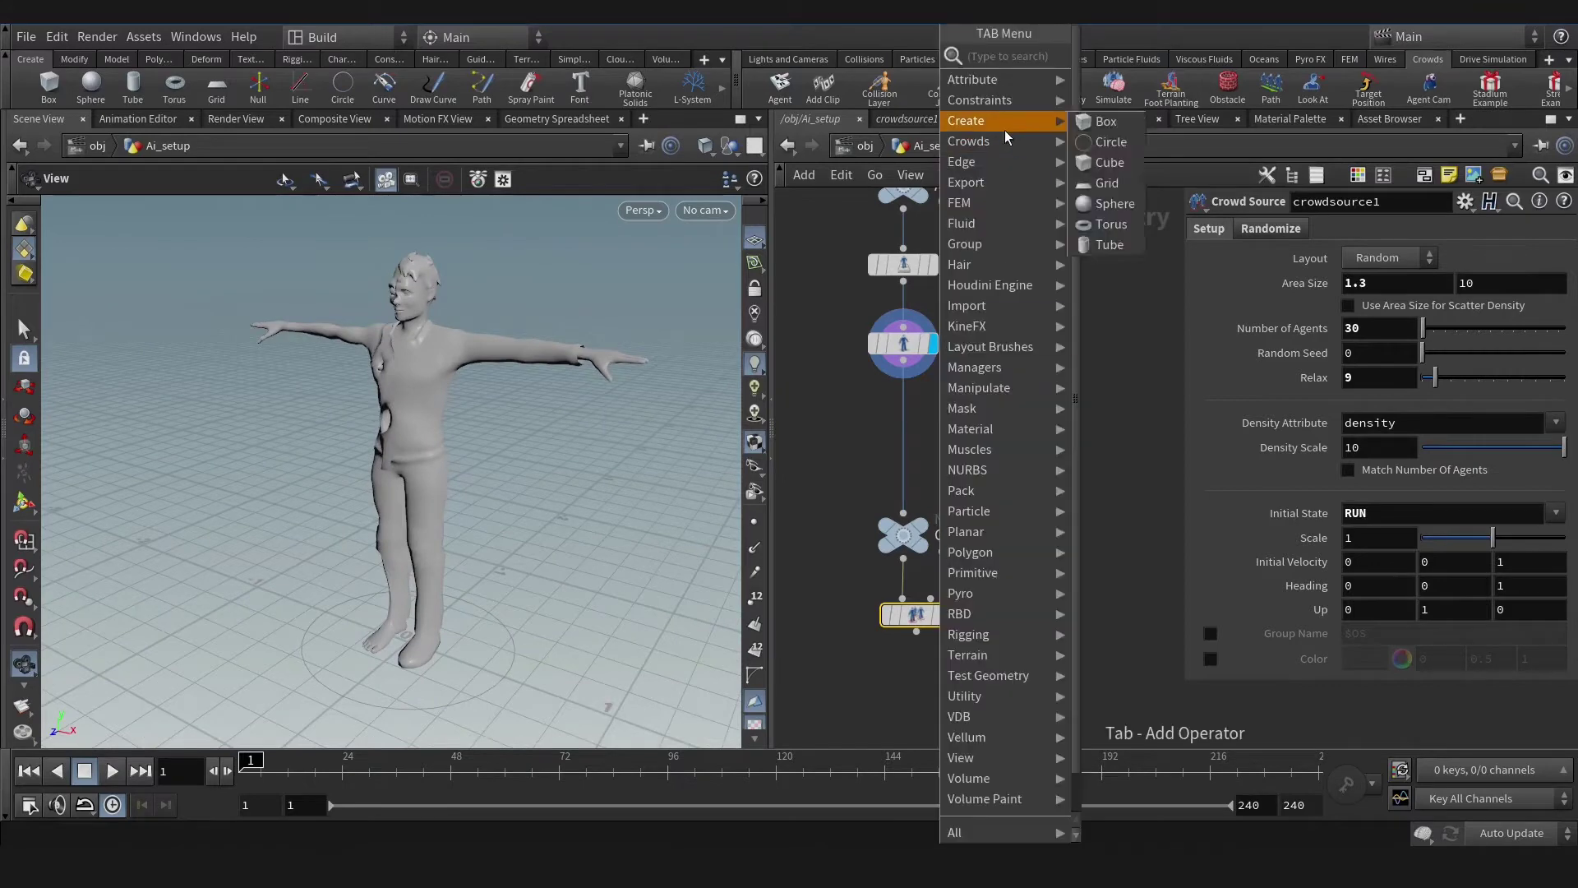
mouse_move(1008, 143)
click(1194, 214)
click(904, 411)
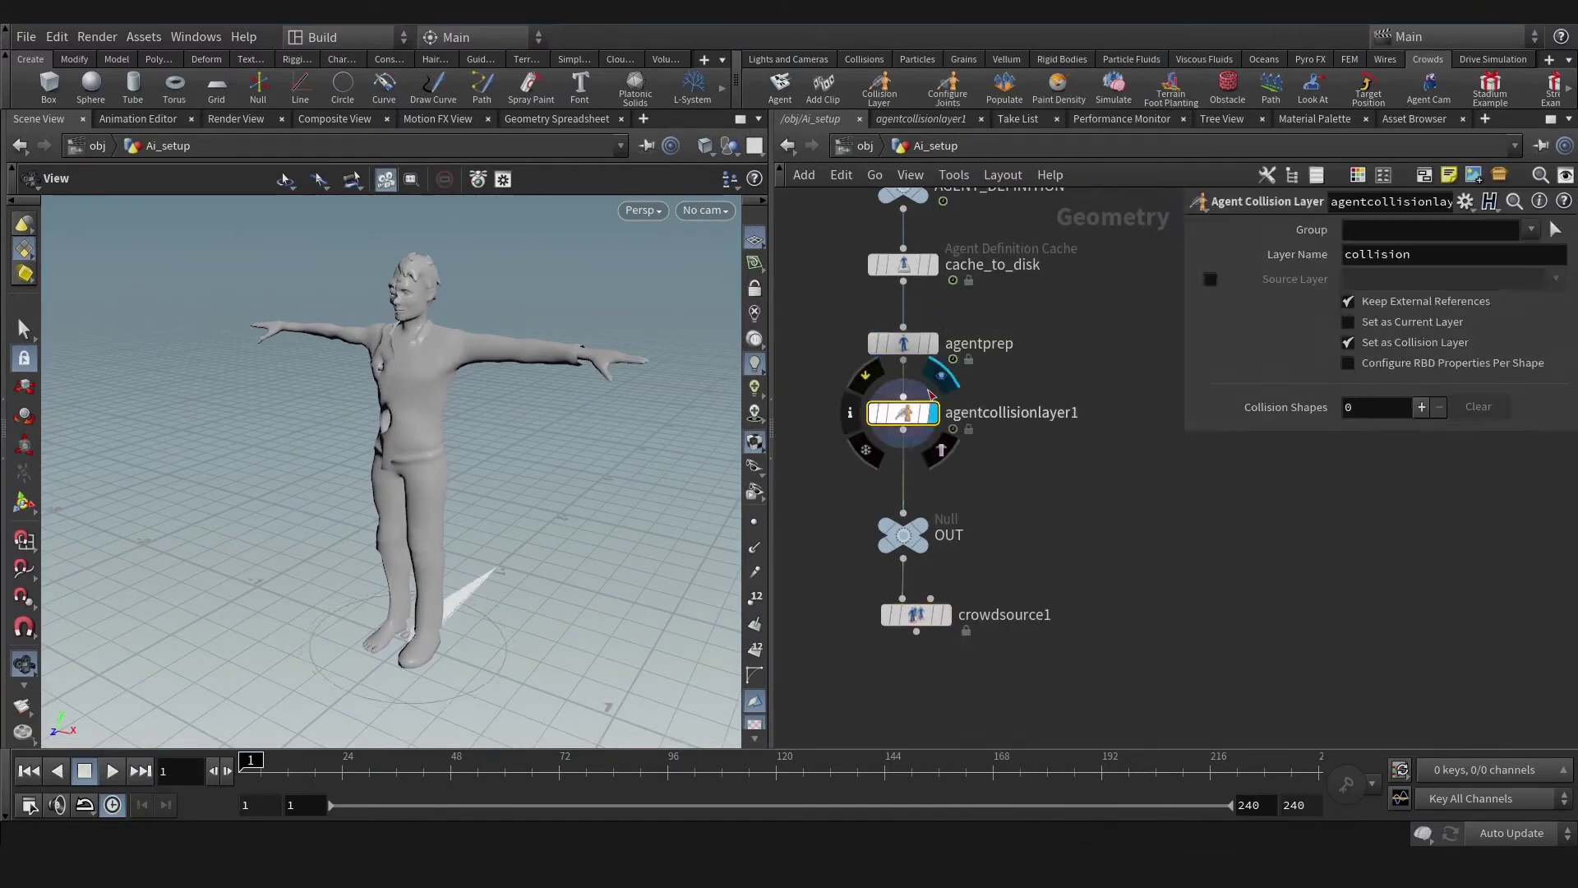
- Display the agent collision layer node in wireframe and activate its viewport handles
click(939, 378)
key(w)
click(24, 503)
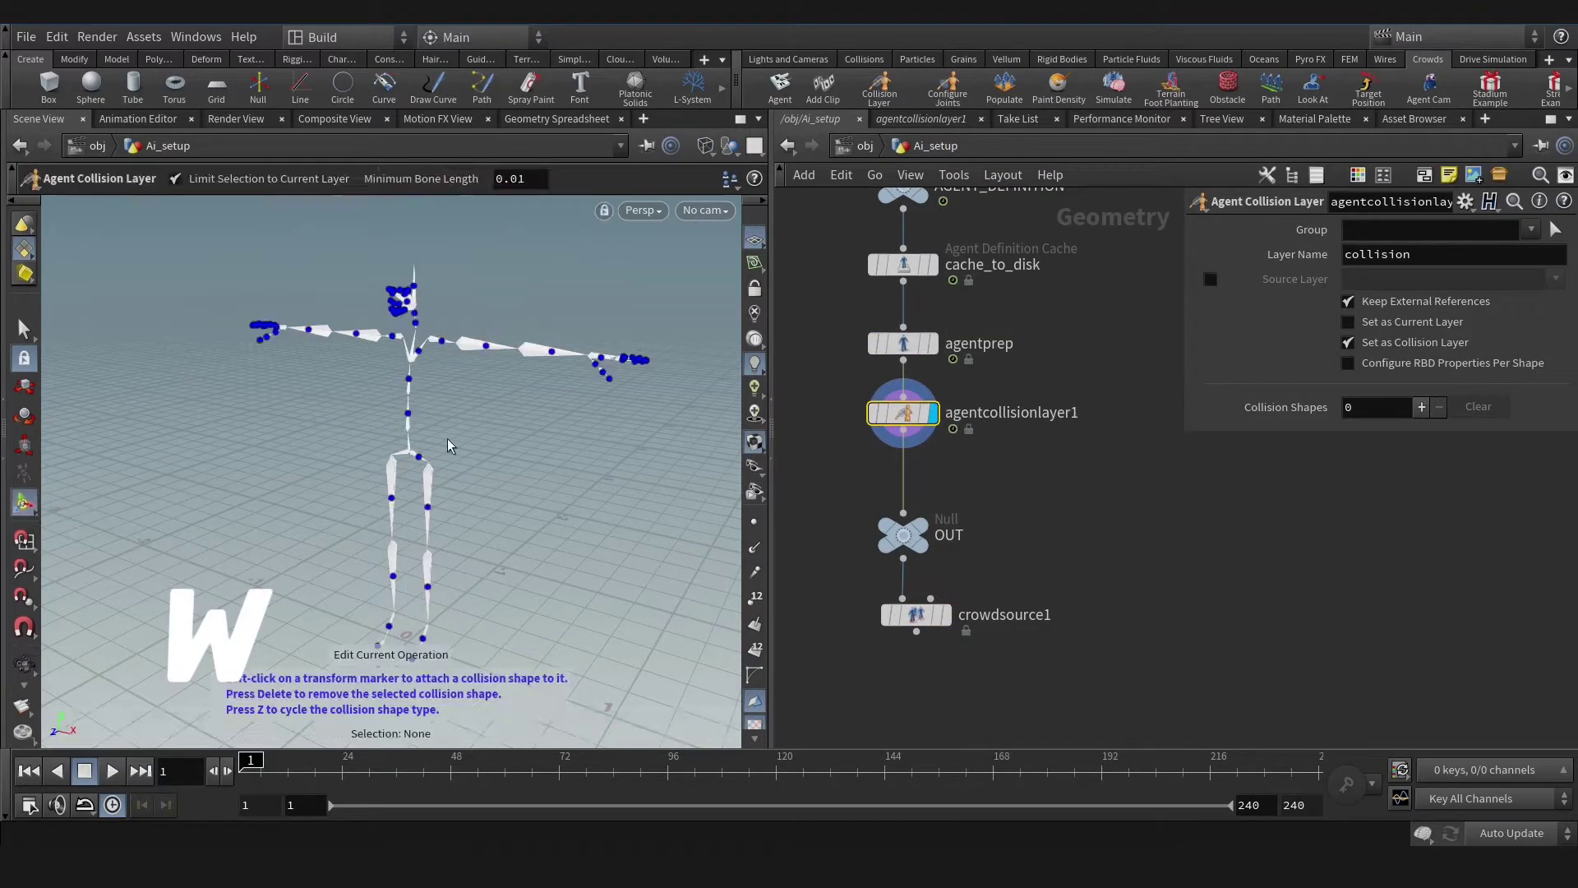
- Attach collision shapes to the upper spine, both shoulder bones and the left upper arm
alt+right_drag(460, 444, 578, 367)
alt+drag(578, 366, 381, 456)
alt+right_drag(382, 455, 427, 428)
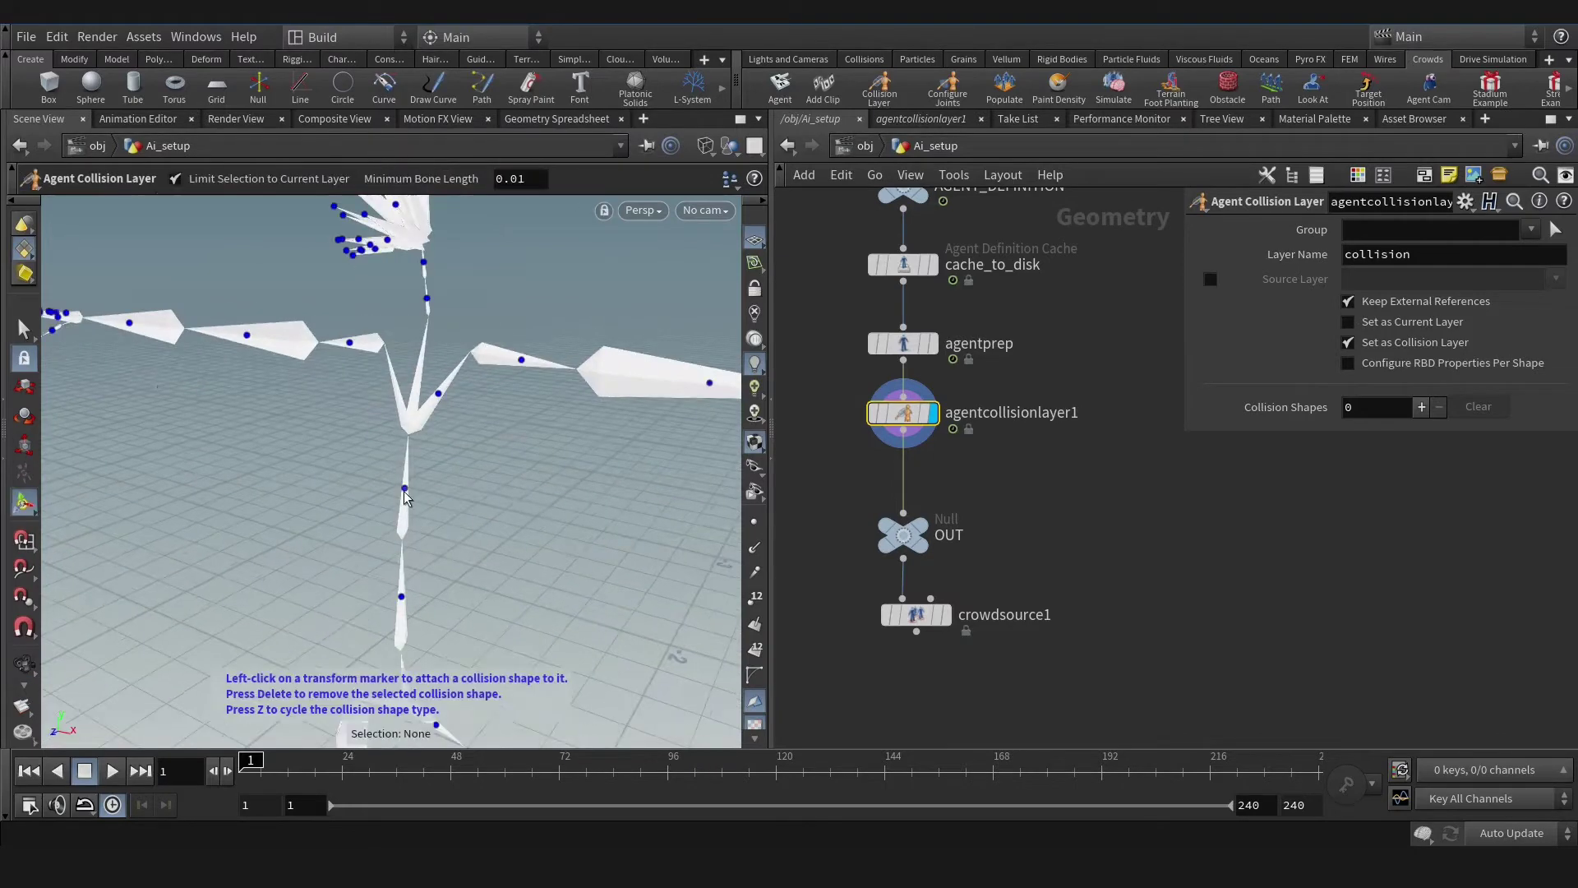
click(405, 488)
click(522, 360)
click(709, 383)
alt+middle_drag(346, 341, 283, 353)
click(649, 378)
click(387, 391)
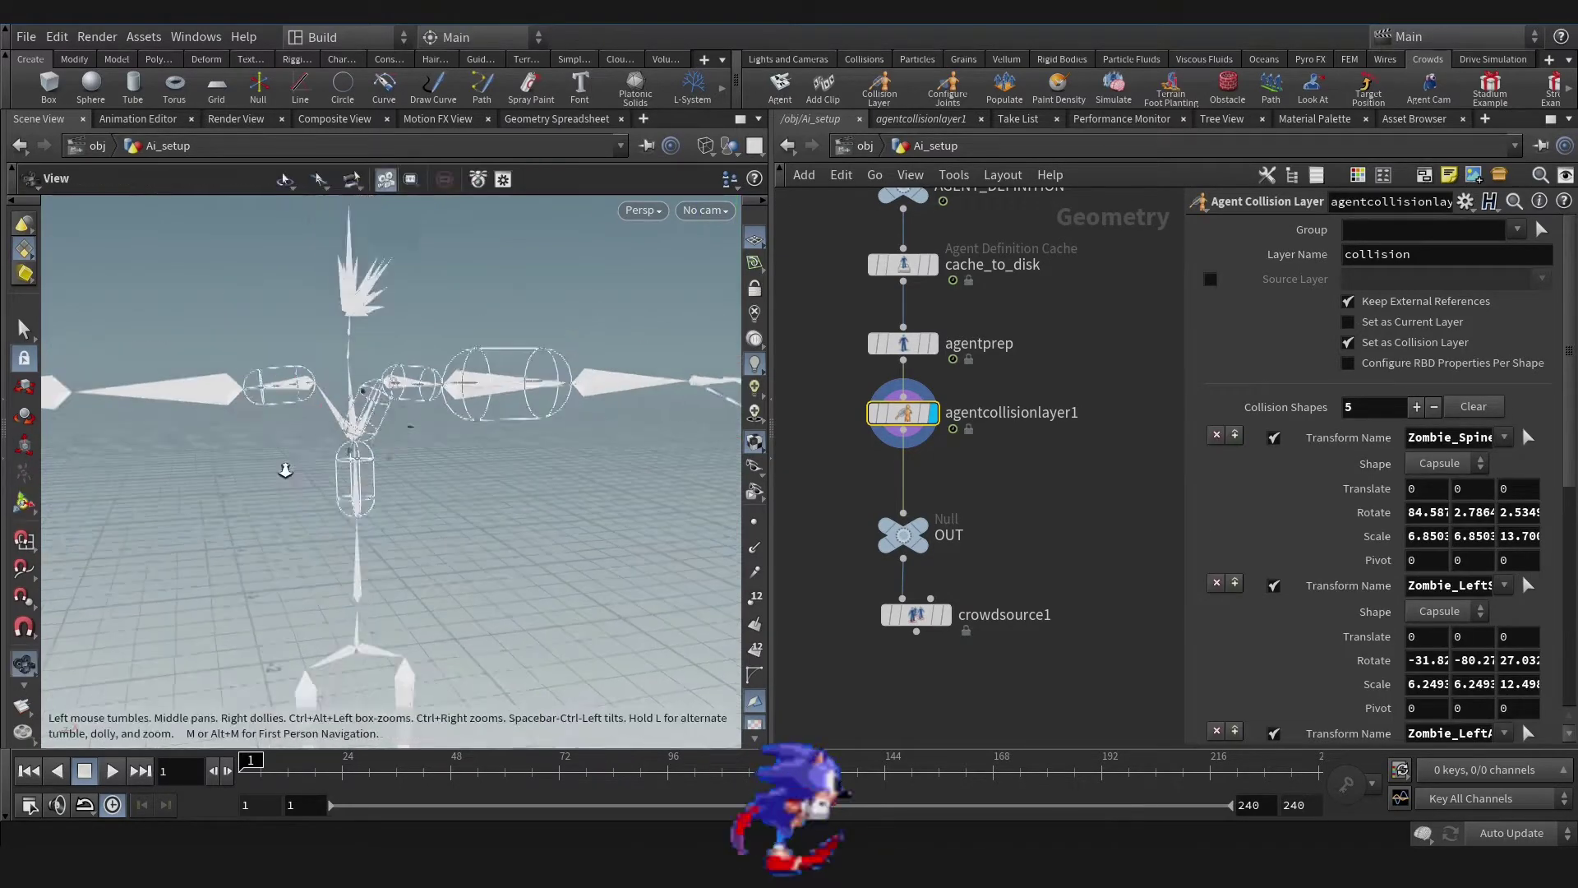
- Attach collision shapes to the remaining arm bones and the lower spine bone
alt+drag(285, 468, 296, 461)
click(314, 378)
click(219, 380)
alt+drag(260, 521, 362, 503)
click(196, 366)
click(504, 515)
- Attach collision shapes to the left hip bone and to the upper and lower bones of both legs
alt+middle_drag(503, 542, 413, 316)
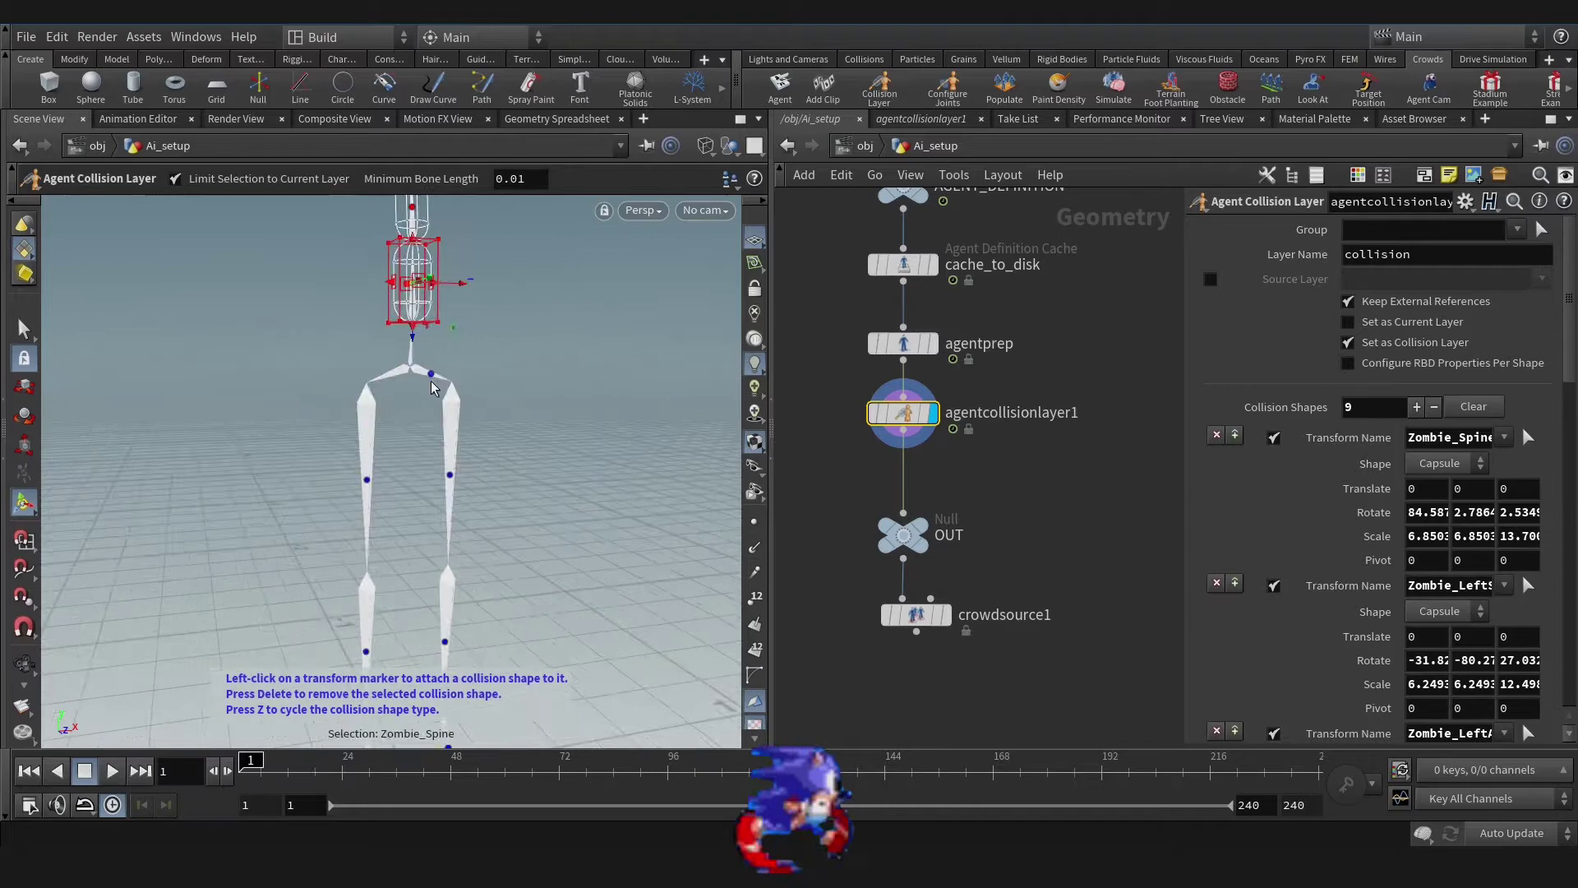
click(366, 479)
alt+middle_drag(368, 493, 354, 366)
click(430, 516)
click(347, 525)
- Attach collision shapes to the neck and head bones
alt+middle_drag(503, 296, 500, 570)
alt+drag(500, 571, 411, 461)
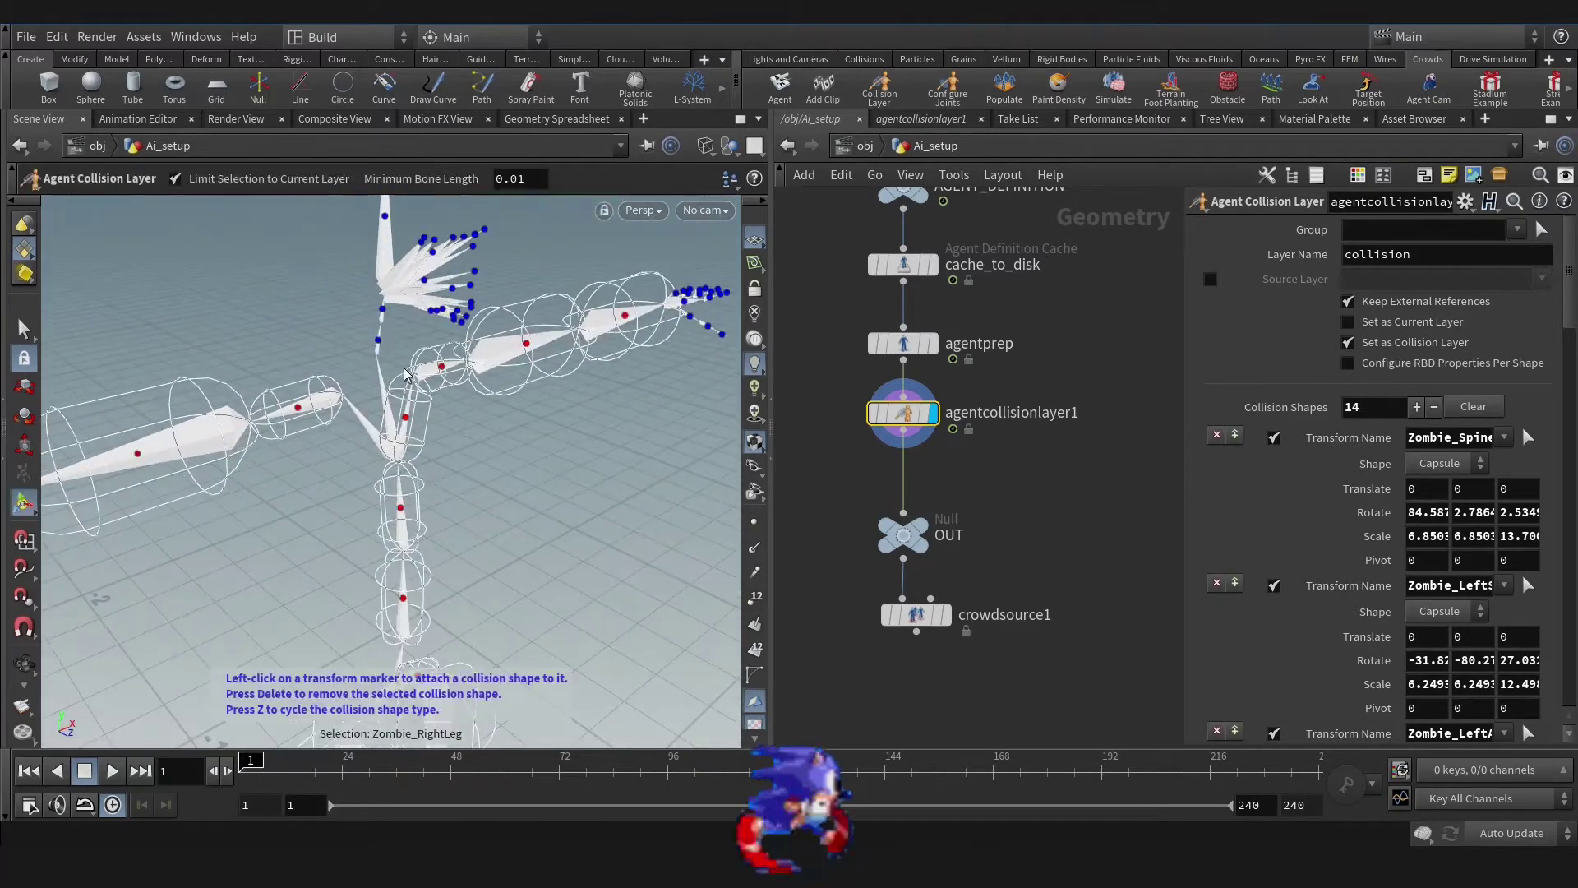
click(384, 343)
mouse_move(370, 353)
alt+mouse_down()
mouse_move(275, 347)
mouse_move(329, 355)
alt+mouse_up()
click(355, 363)
- Switch to the shaded view and enlarge the collision shapes along the body to fit the zombie mesh
key(w)
alt+drag(427, 334, 395, 361)
alt+middle_drag(403, 641, 383, 430)
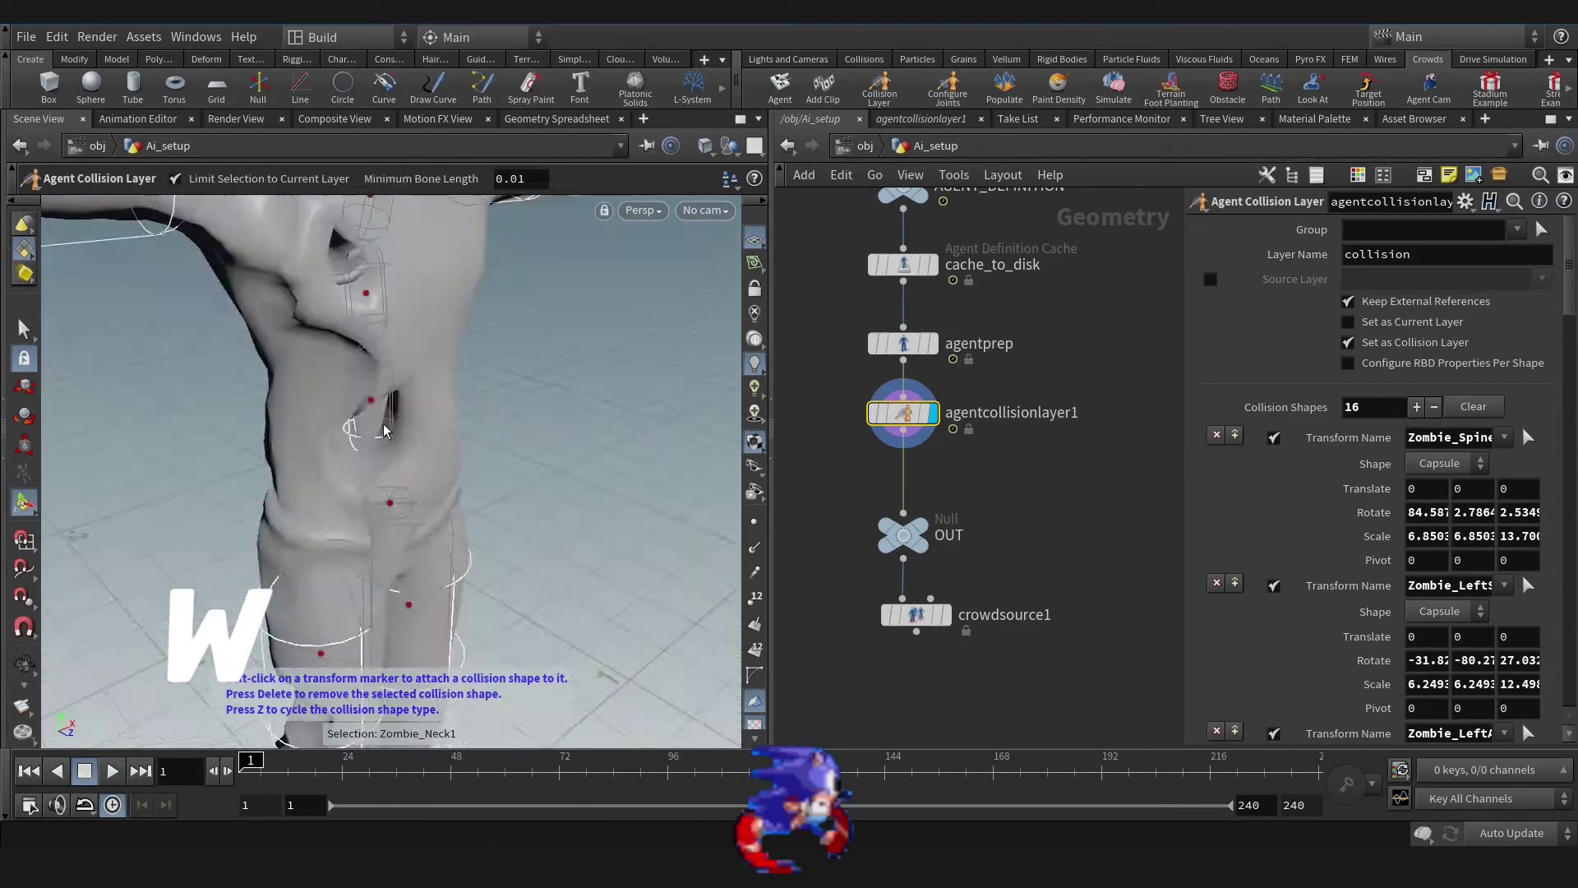
drag(341, 462, 327, 467)
alt+drag(460, 460, 580, 366)
click(465, 299)
alt+drag(534, 509, 337, 469)
- Undo the last shape handle change and resize the neck's collision shape to fit around the neck
key(ctrl+z)
alt+drag(428, 387, 395, 419)
drag(424, 394, 362, 486)
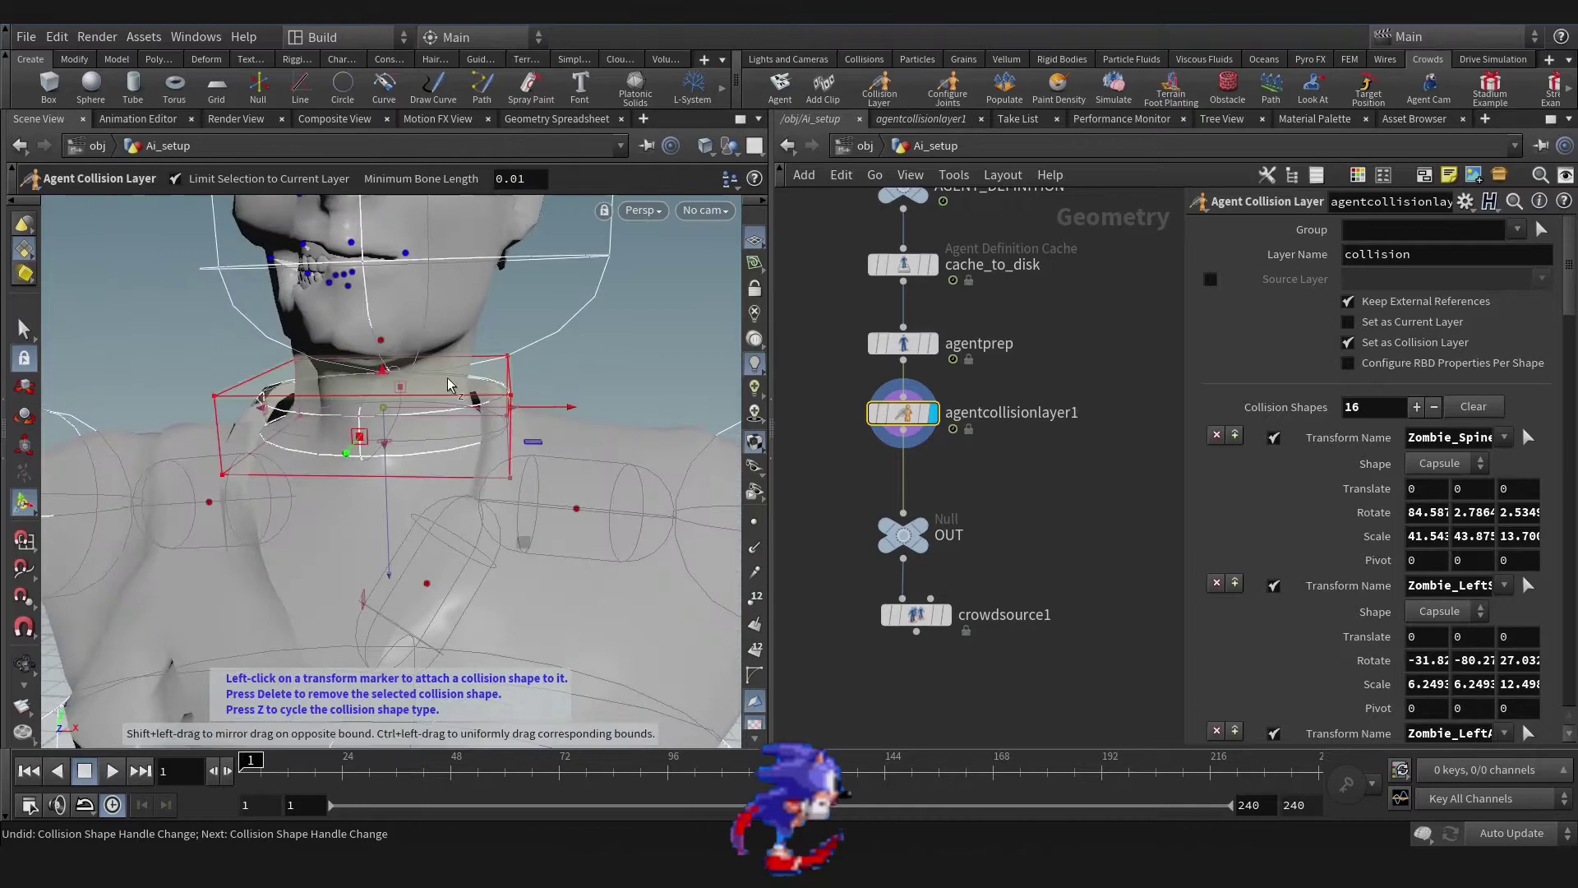
alt+right_drag(362, 460, 303, 444)
alt+drag(303, 444, 435, 467)
key(Return)
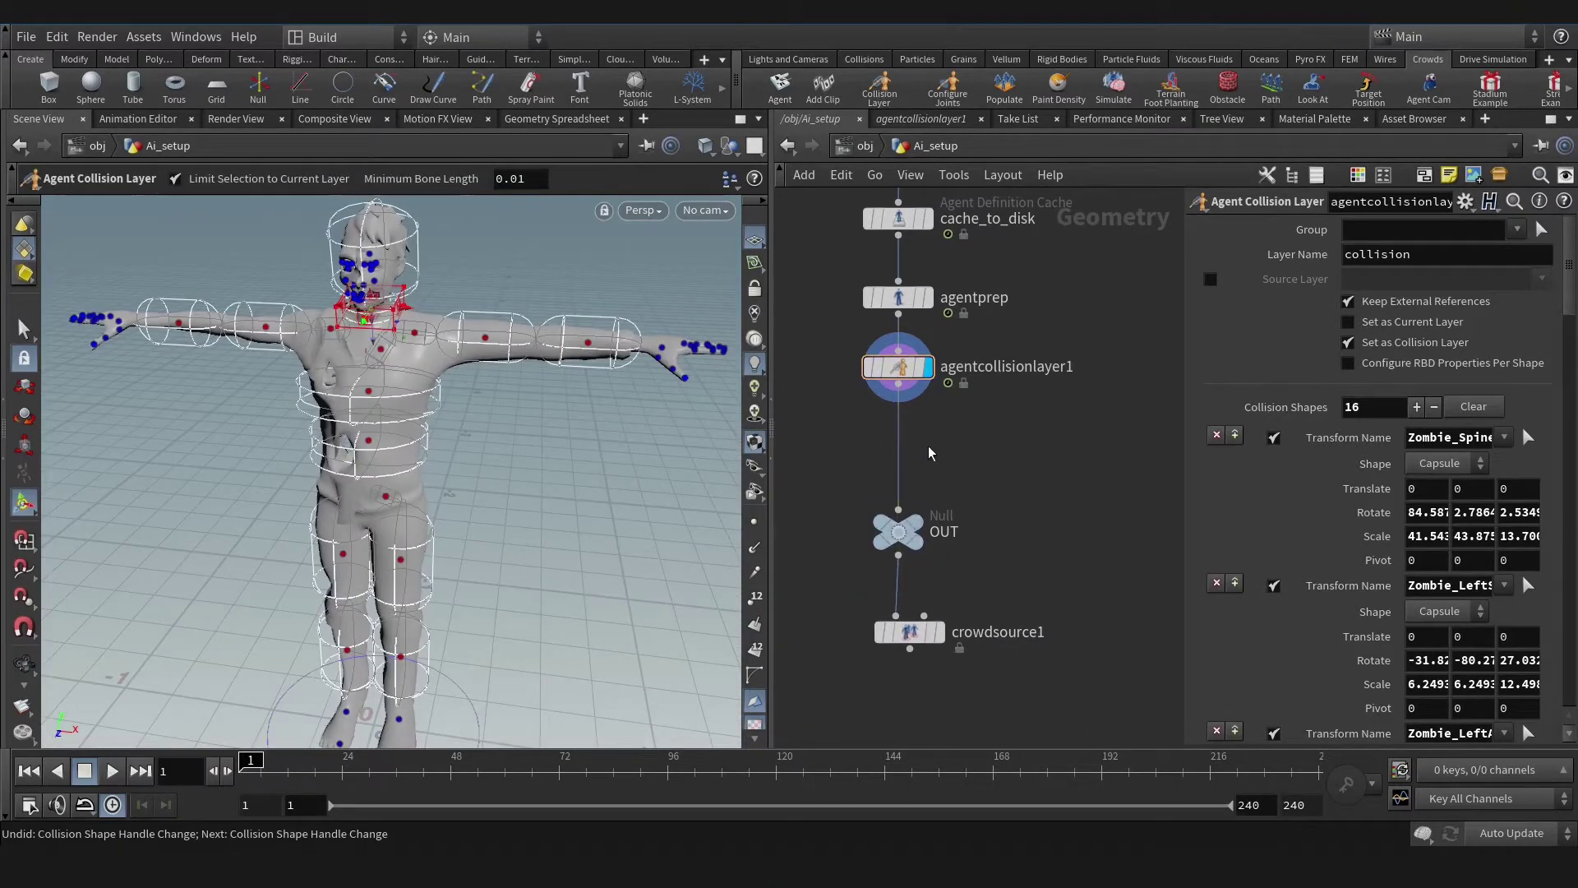
- Insert an Agent Configure Joints node between the collision layer and OUT, and create joint limits for the collision layer
key(Tab)
mouse_move(987, 141)
click(1177, 245)
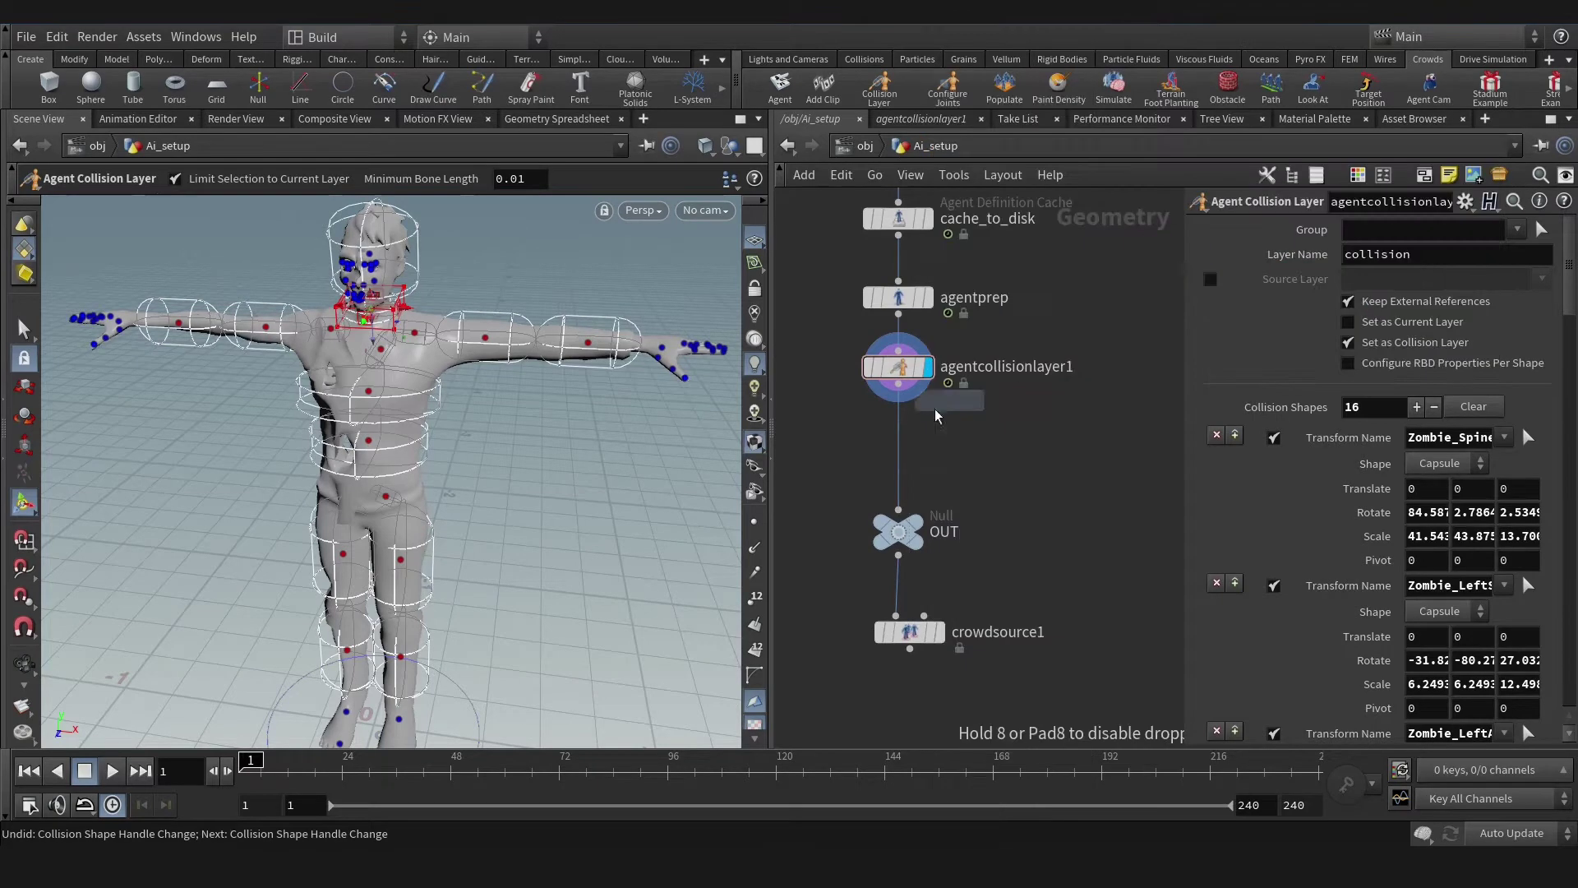
click(901, 448)
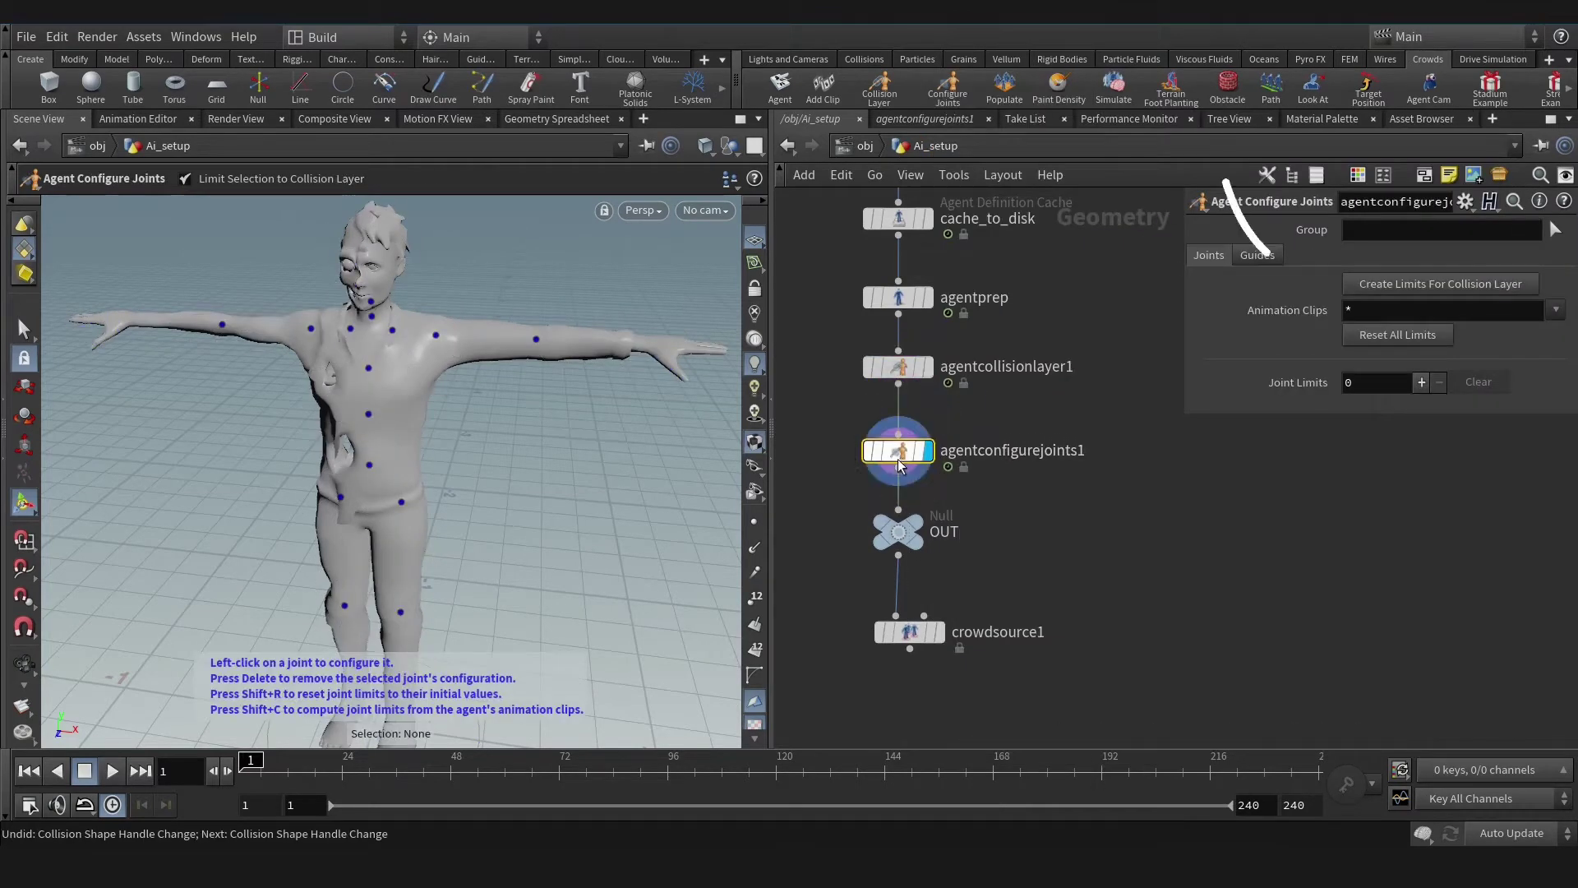
click(1386, 288)
- Add a Test Simulation: Ragdoll node, connect it to the output of agentconfigurejoints1 and display it
middle_drag(1029, 589, 1072, 549)
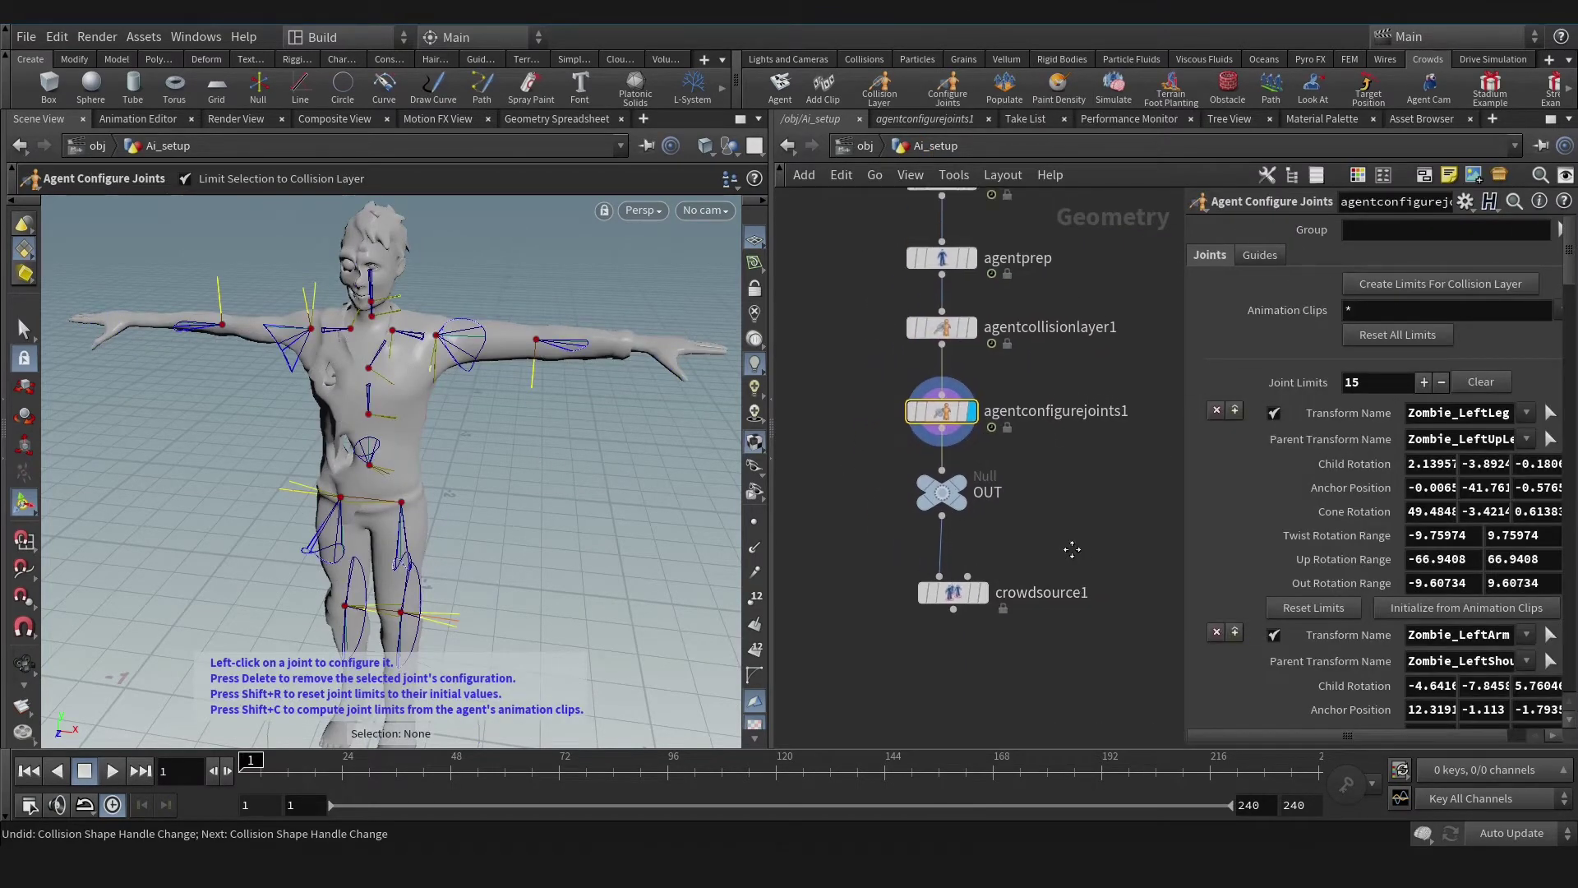
key(Tab)
mouse_move(888, 141)
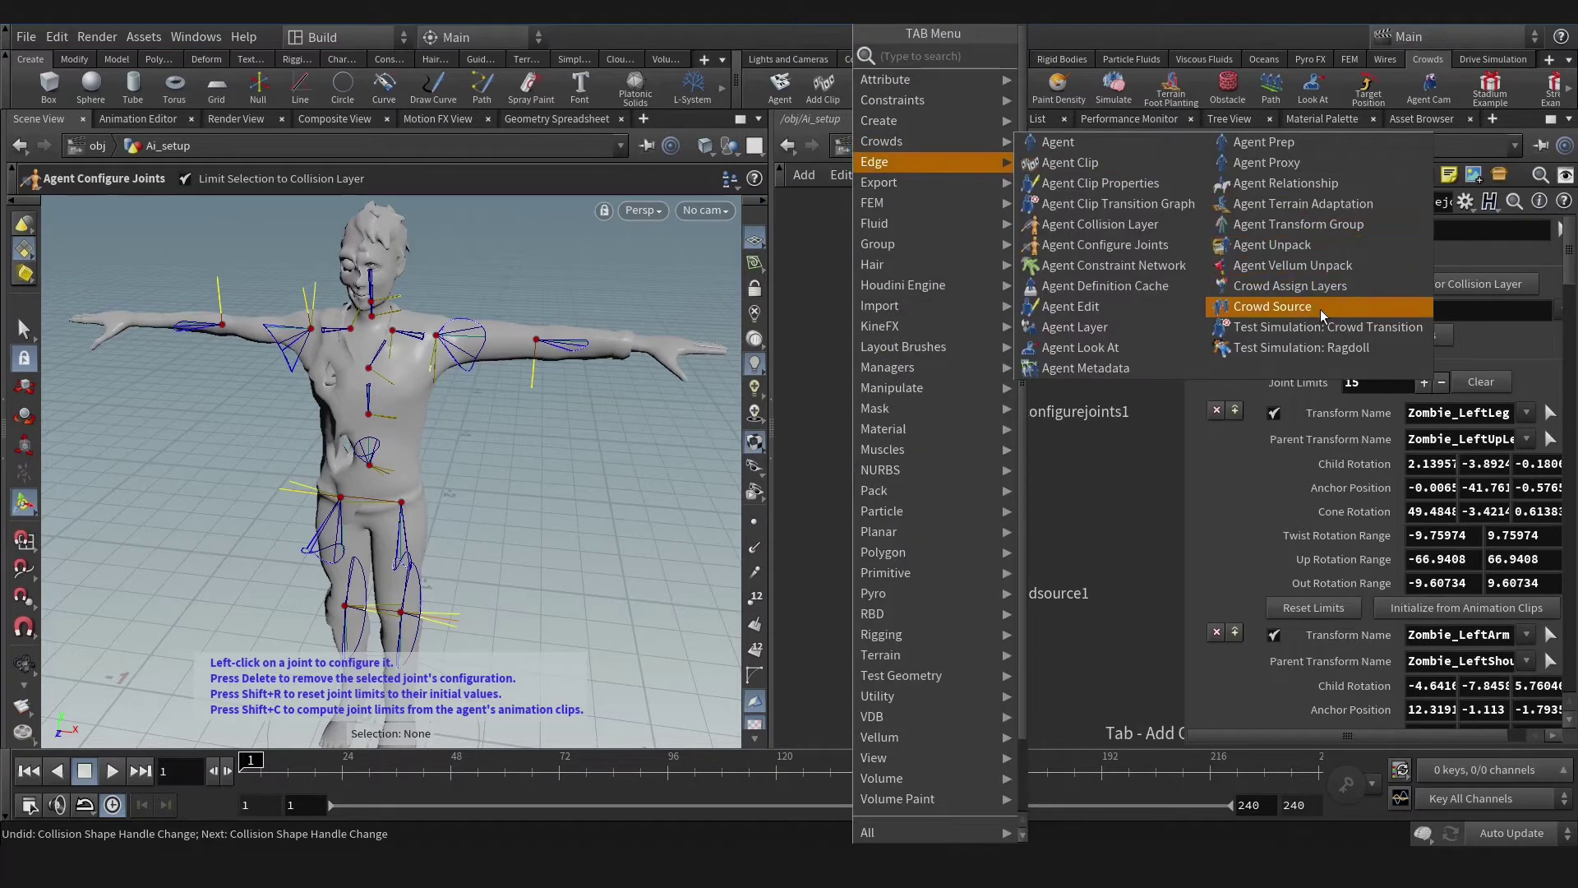
click(1314, 346)
click(822, 485)
click(822, 466)
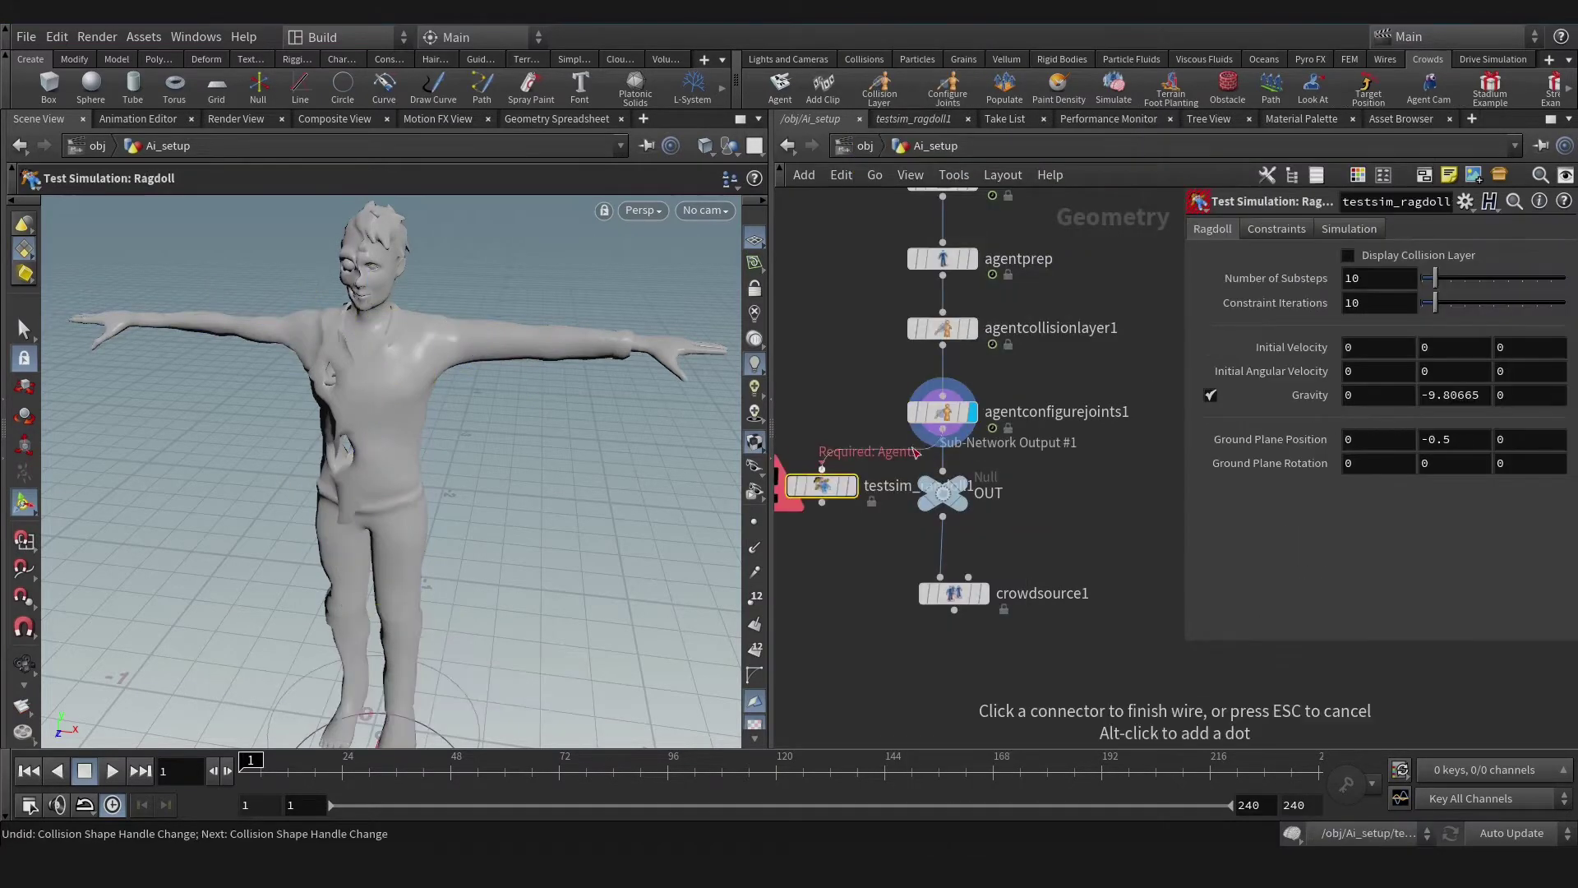
click(939, 430)
click(852, 485)
- Play the ragdoll test simulation, examine how the body collapses on the ground, and rewind to frame 1
alt+drag(456, 493, 422, 445)
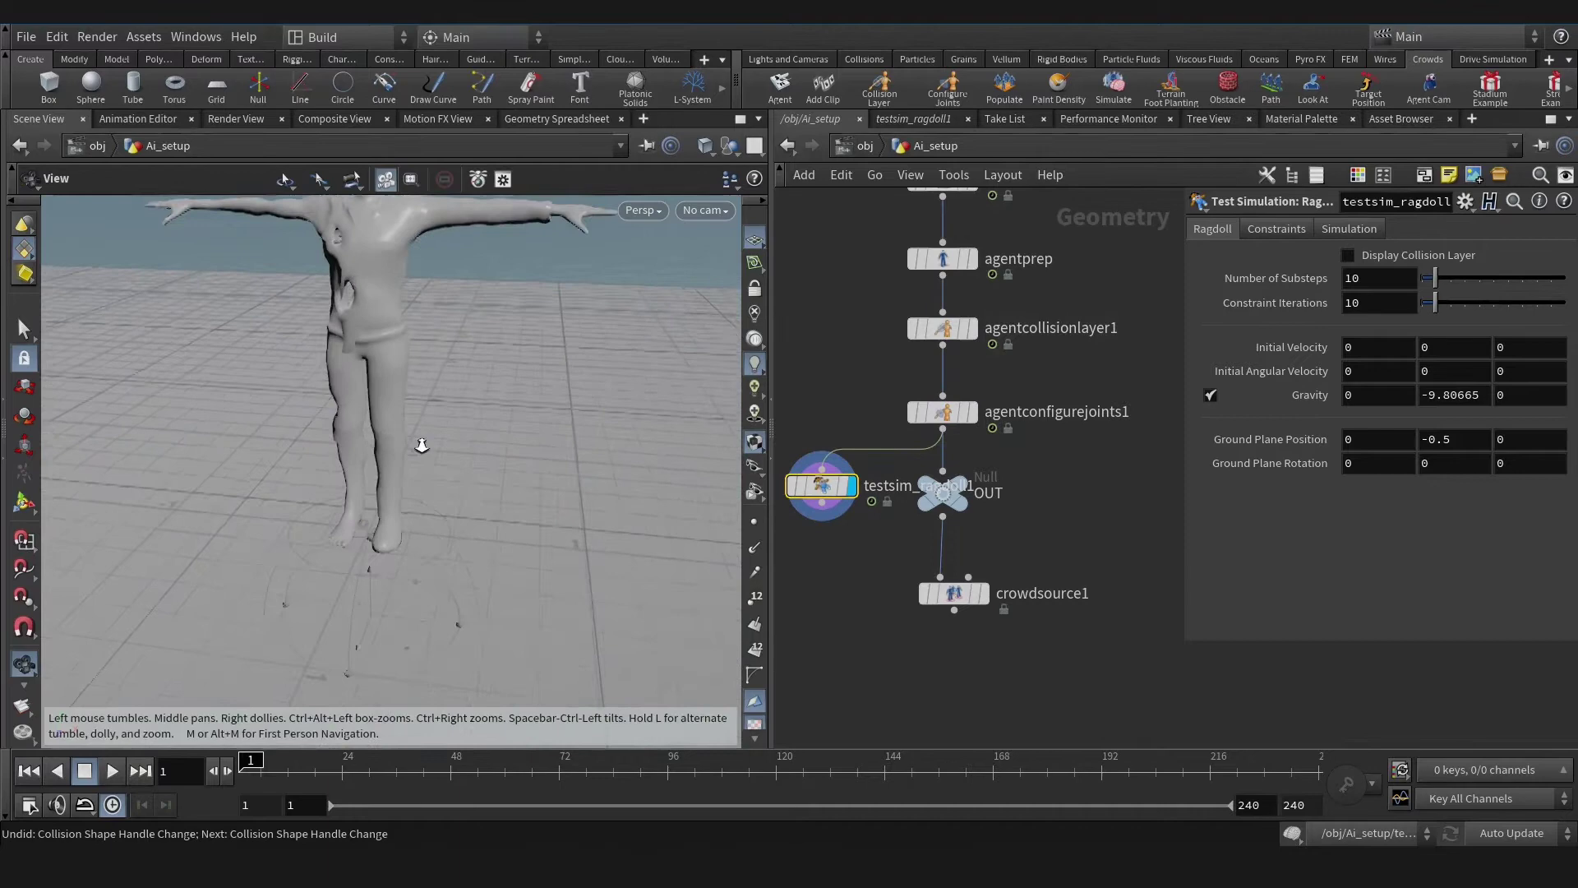
alt+middle_drag(422, 445, 384, 546)
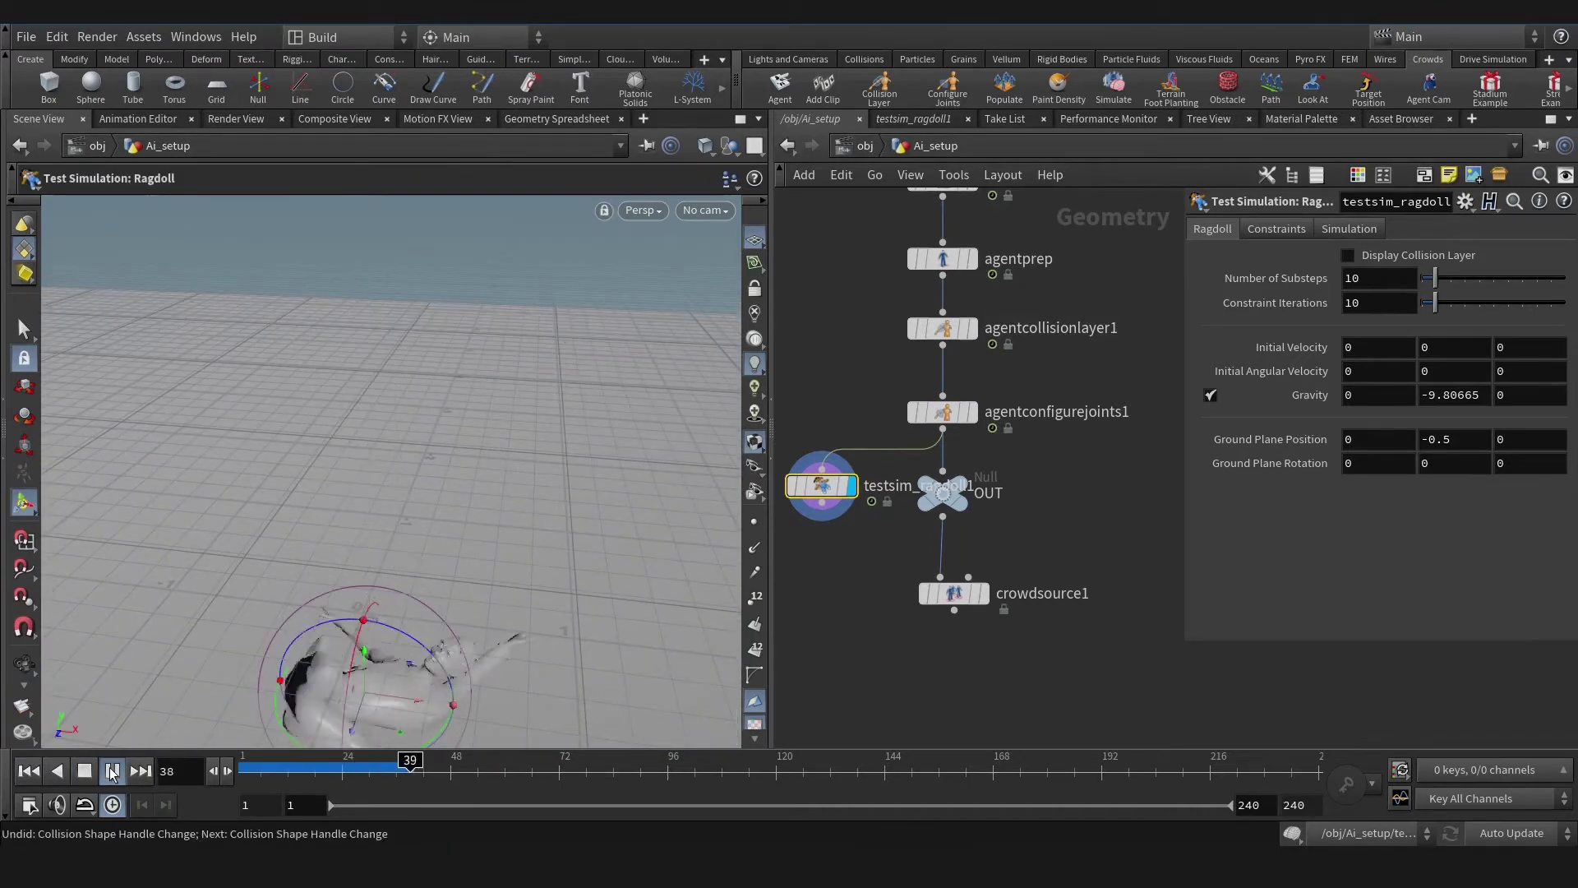
alt+drag(432, 455, 426, 518)
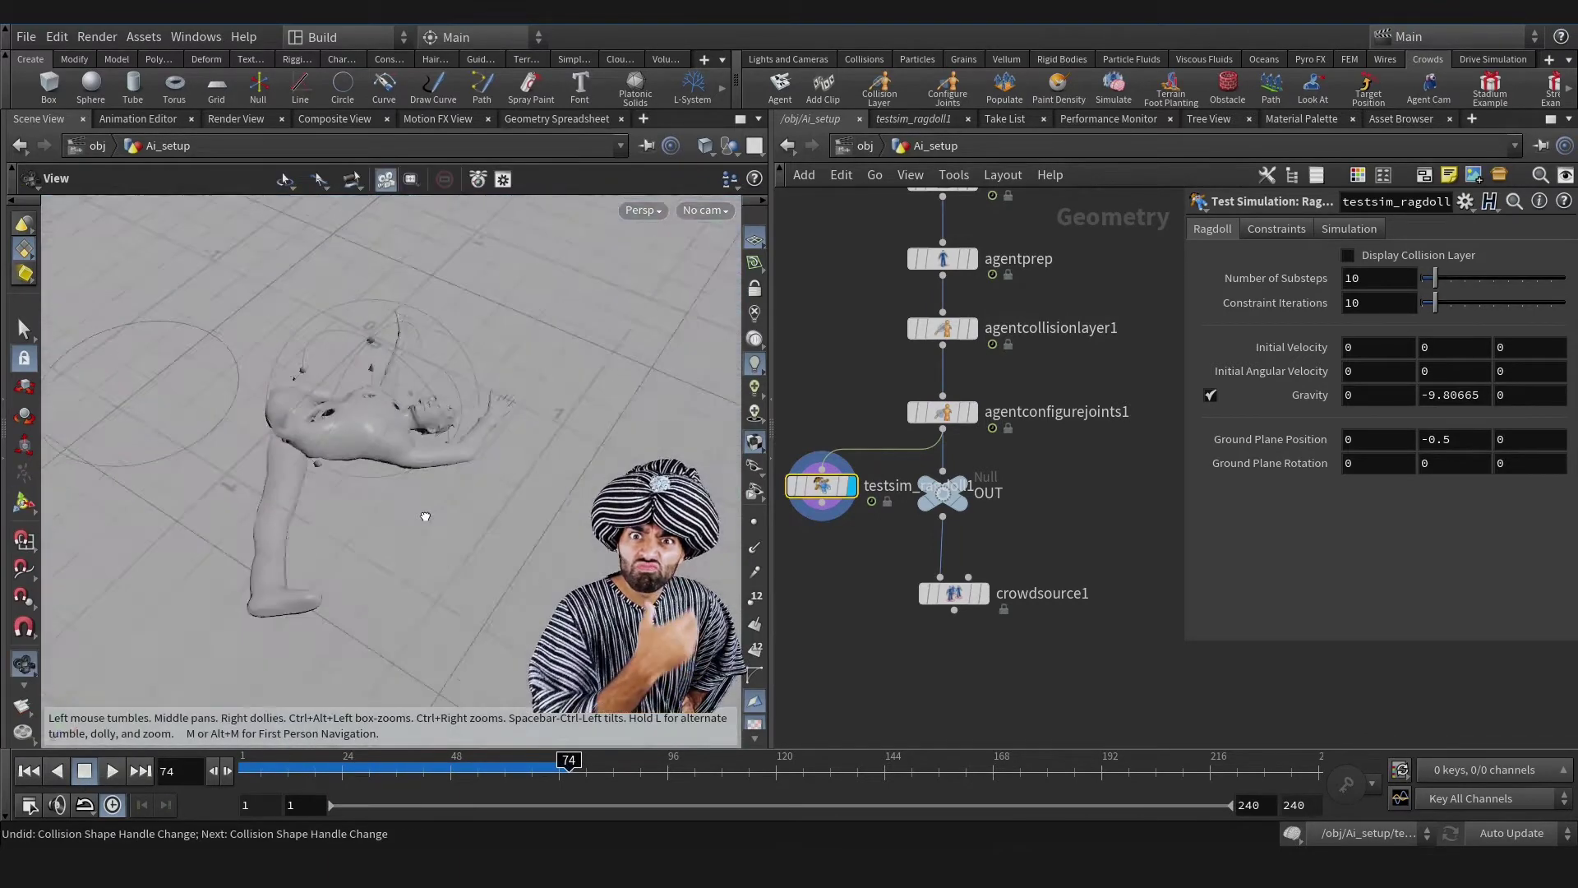
click(29, 771)
- Replay the start of the ragdoll simulation from a wider view and return to the first frame
alt+middle_drag(416, 521, 418, 628)
scroll(419, 627, down, 5)
key(Return)
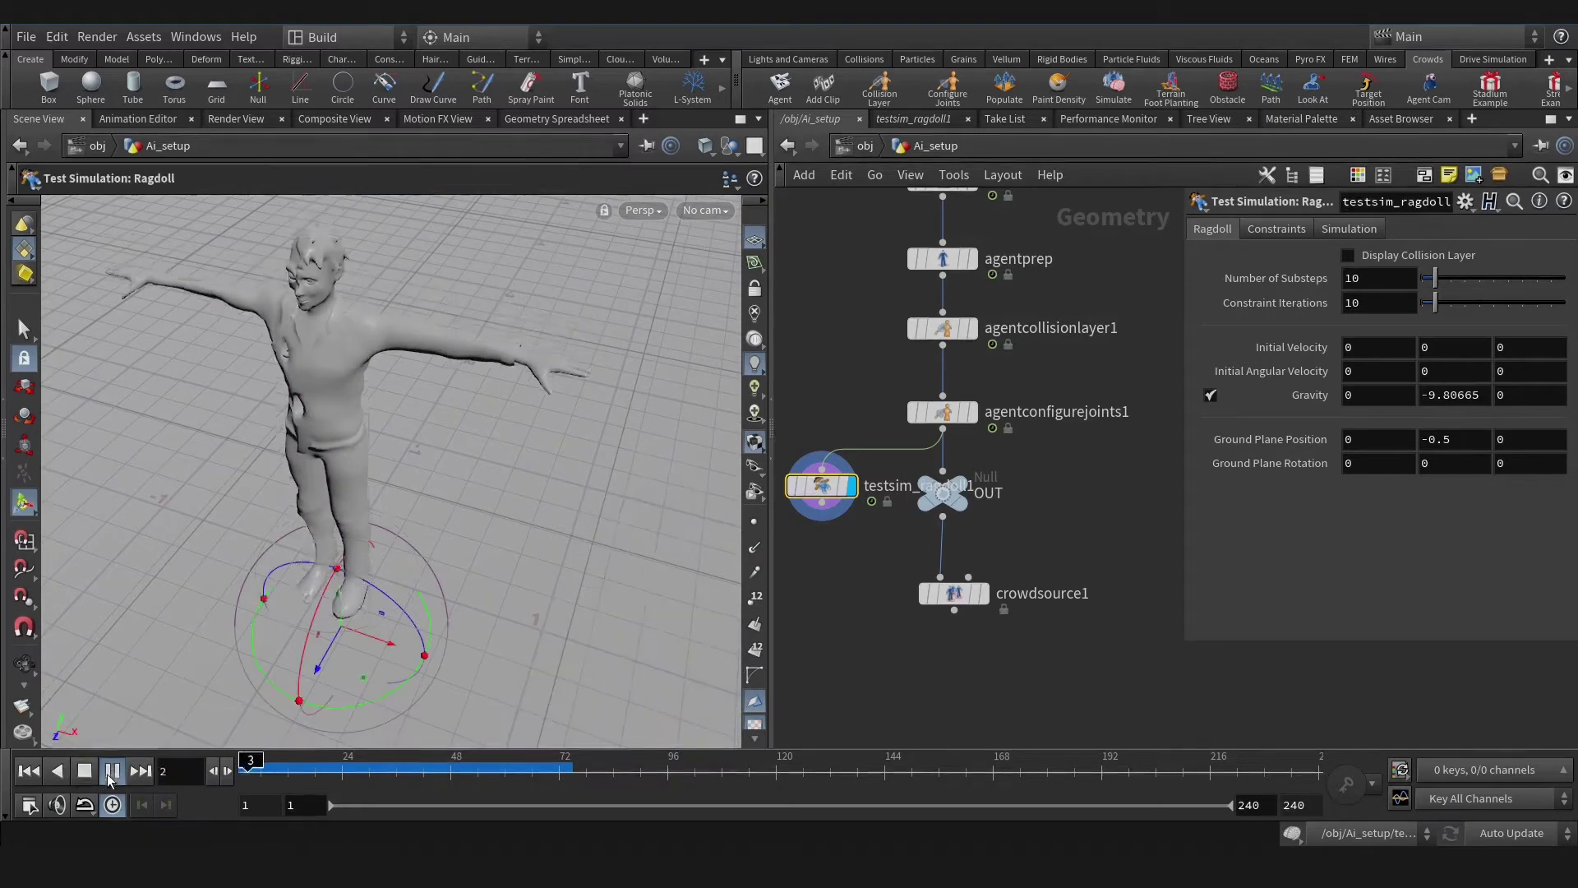
click(87, 779)
click(29, 773)
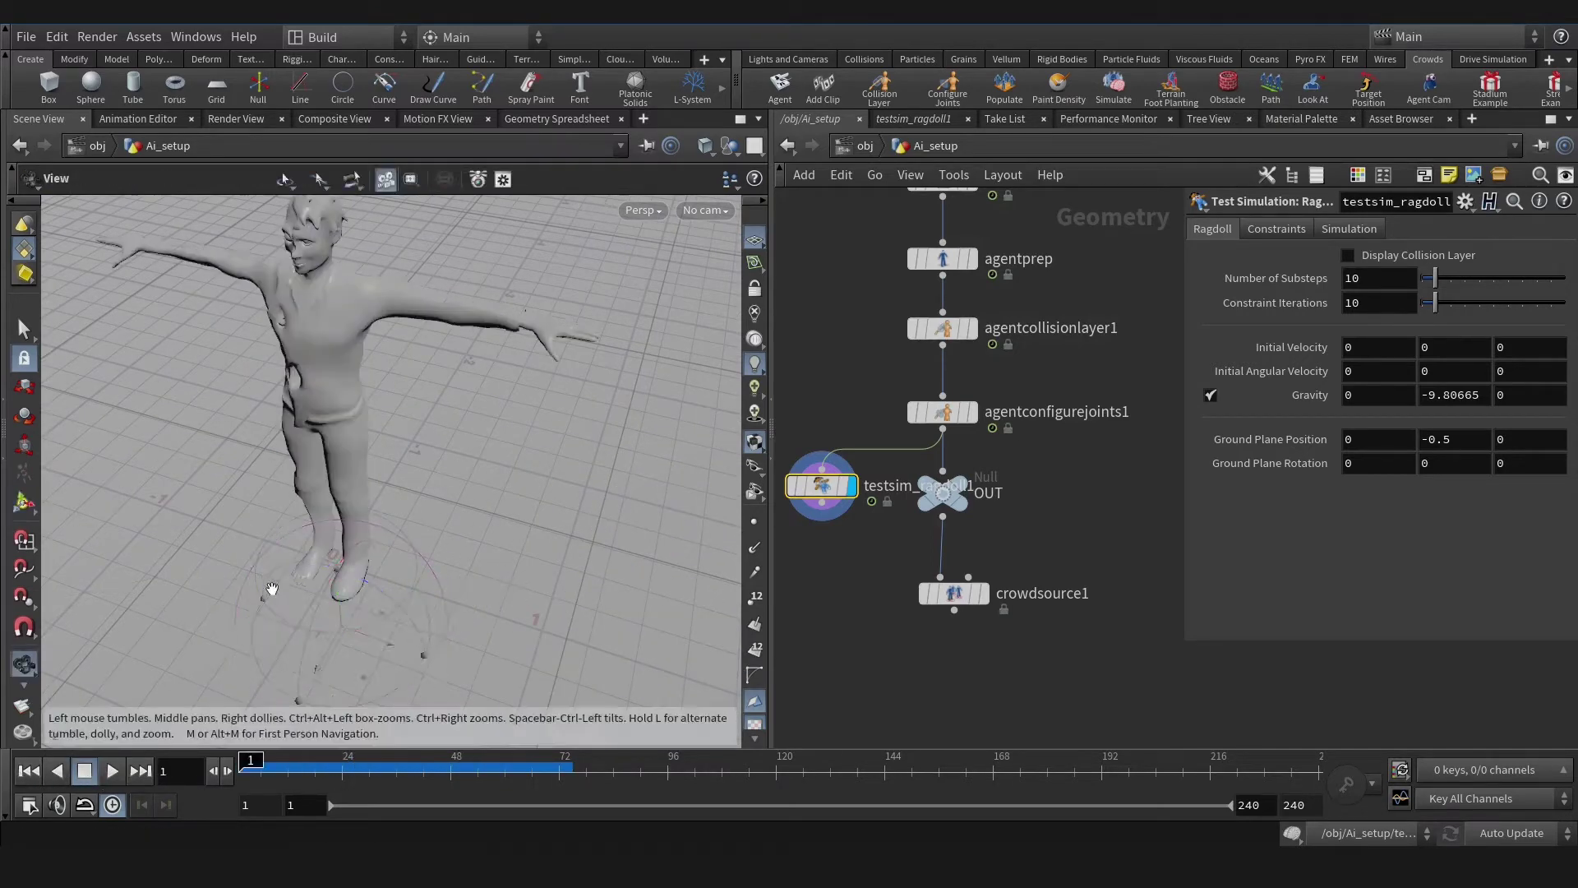
alt+drag(268, 592, 496, 540)
key(Return)
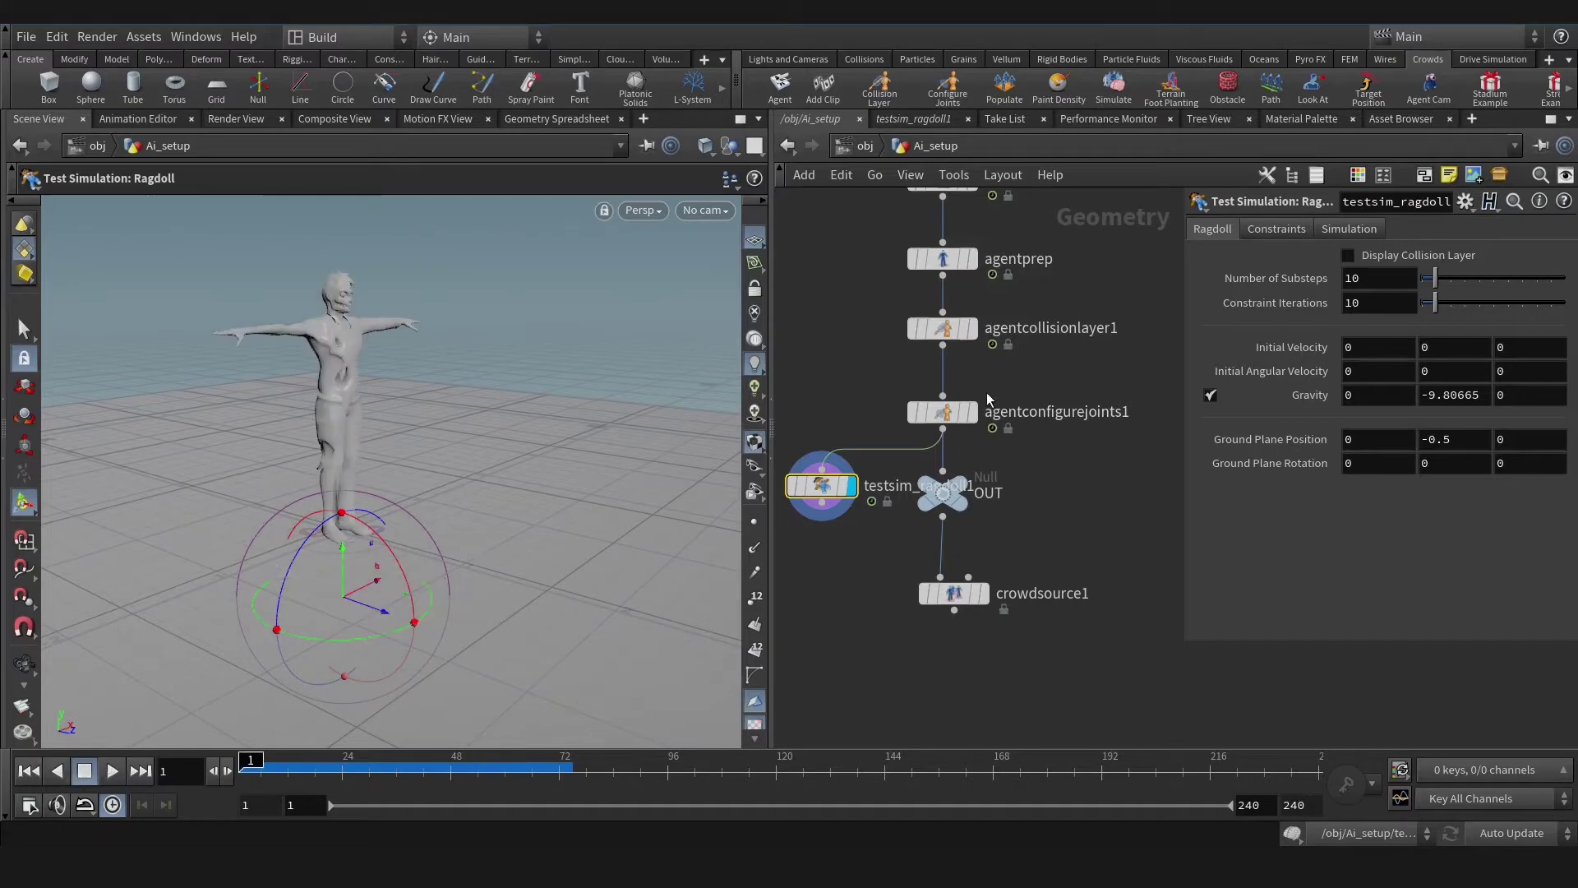
- Display the agent collision layer node again and enlarge the left hip bone's collision shape in both directions
click(978, 293)
key(shift+w)
scroll(349, 401, up, 6)
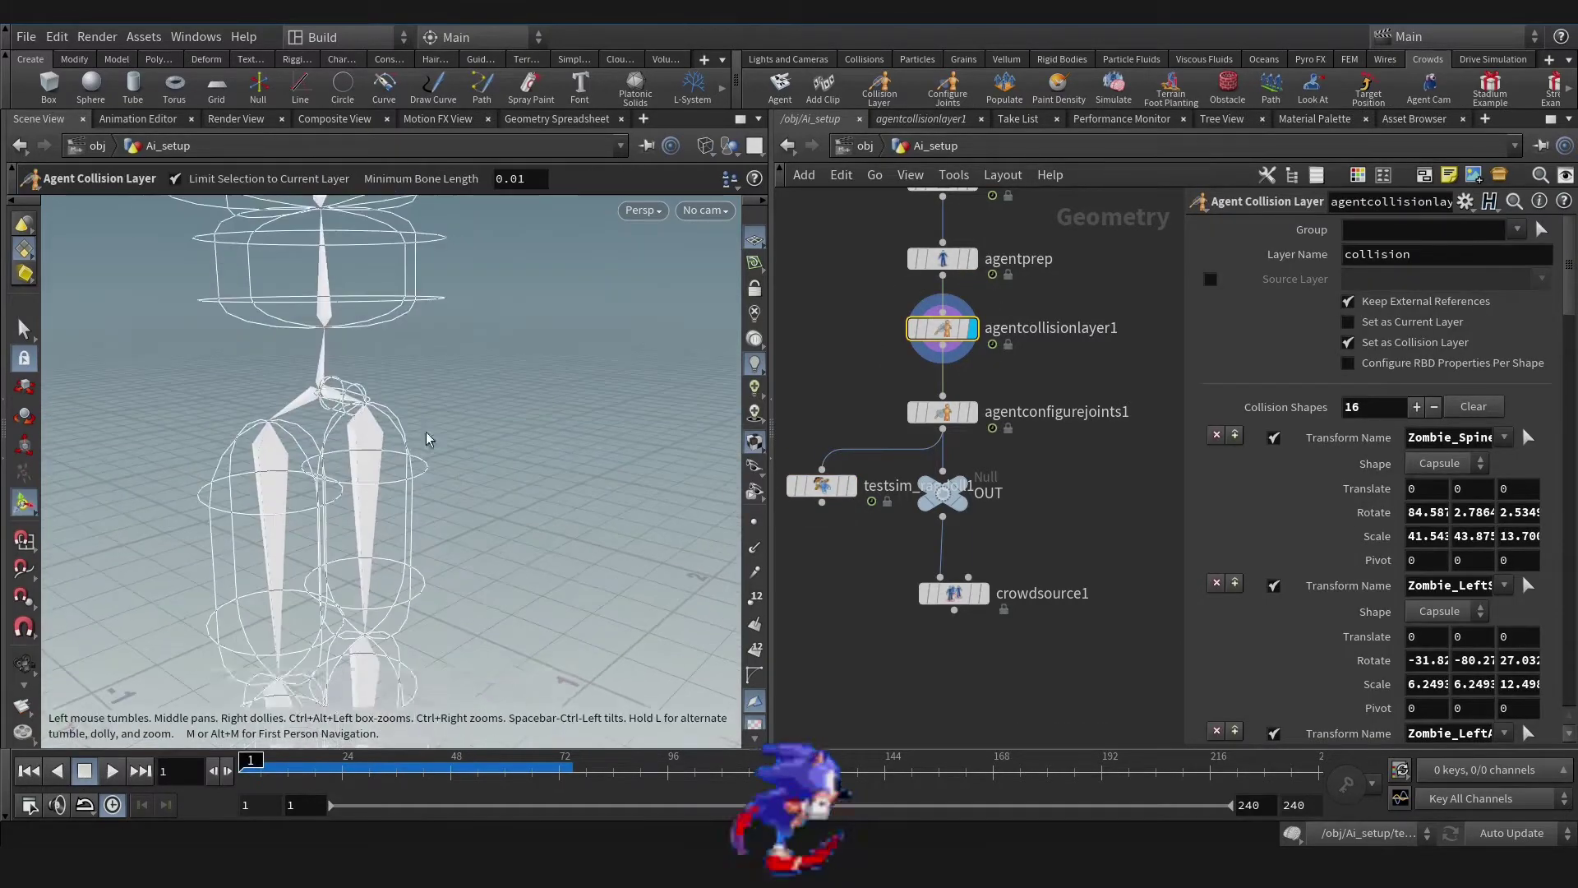
key(shift+w)
click(346, 401)
scroll(349, 409, down, 3)
key(shift+w)
alt+middle_drag(356, 349, 276, 401)
scroll(276, 401, up, 5)
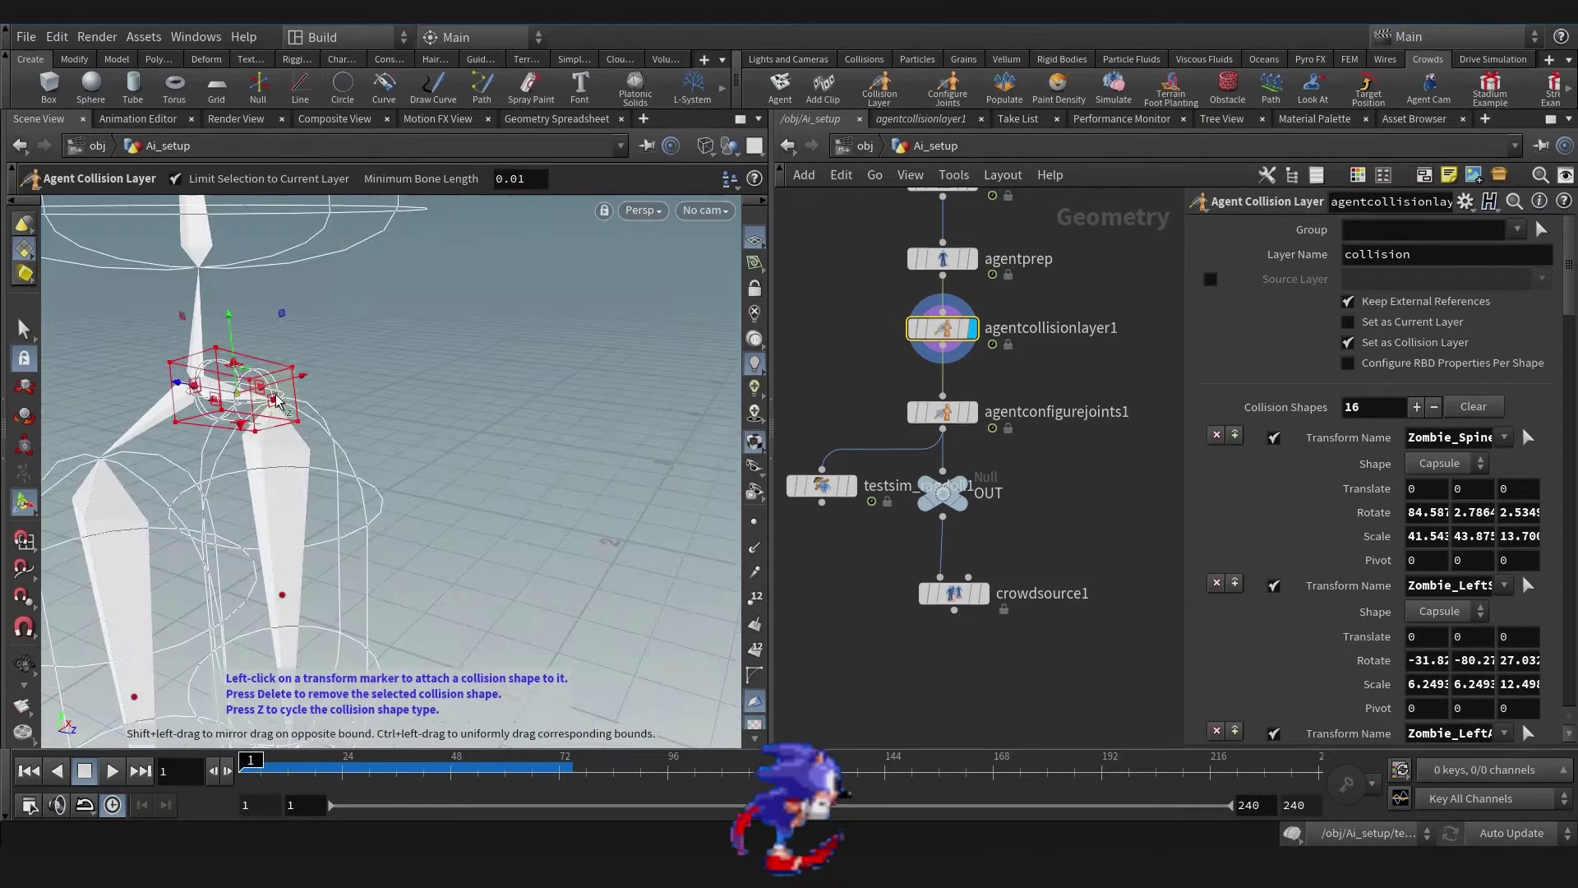
mouse_move(288, 401)
shift+mouse_down()
mouse_move(354, 415)
mouse_move(493, 395)
mouse_move(558, 506)
mouse_move(476, 444)
shift+mouse_up()
key(shift+w)
- Enlarge the left shoulder's collision shape to a scale of about 37.7 by 17.8
scroll(334, 454, down, 5)
scroll(592, 321, up, 5)
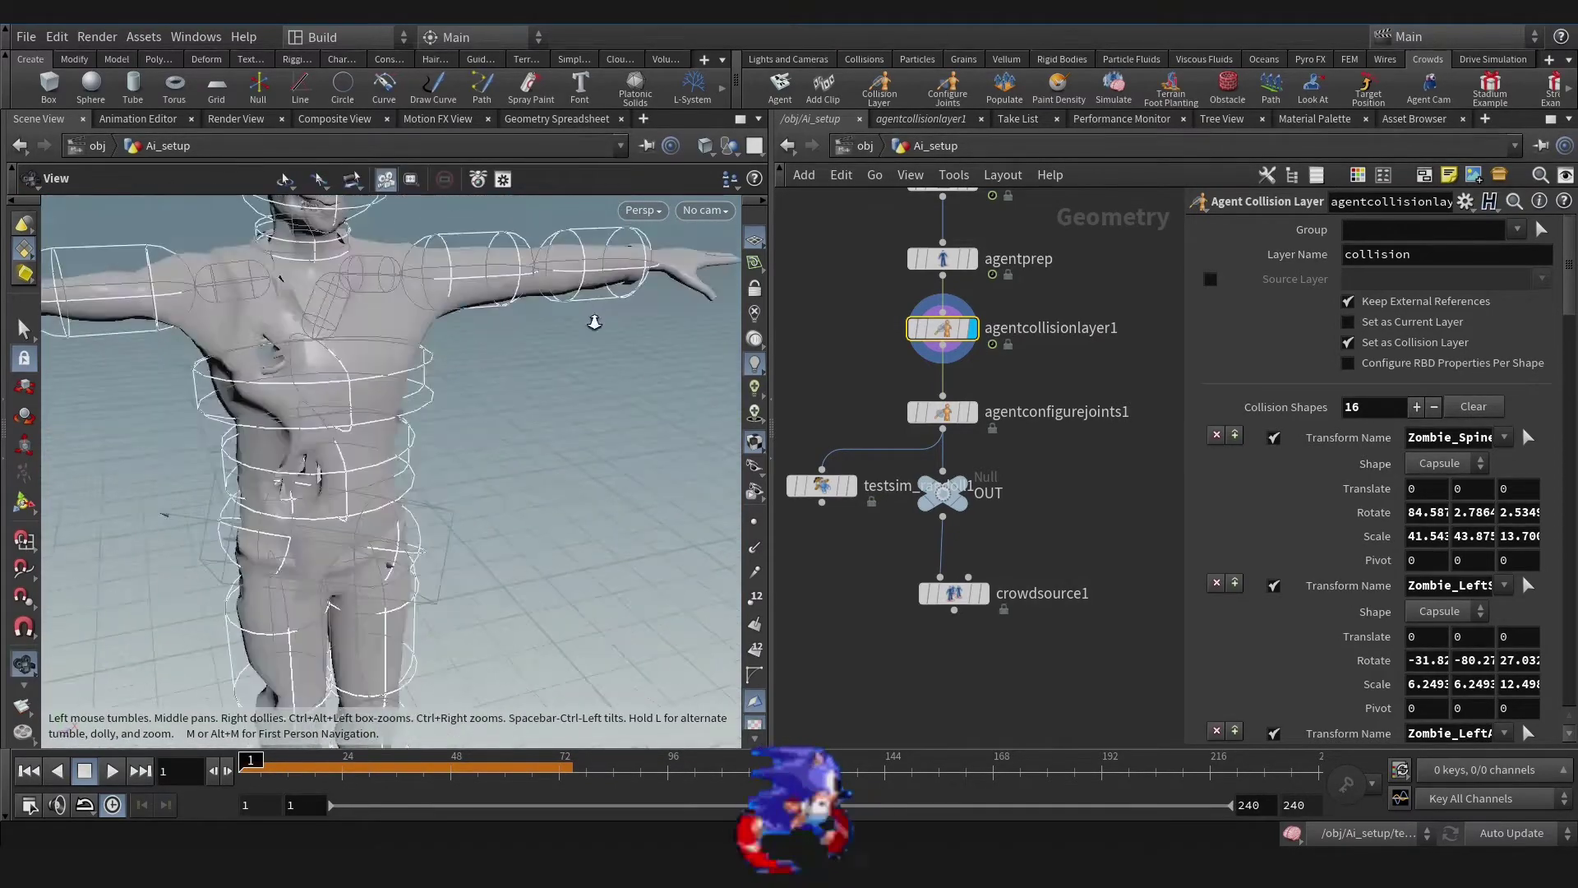
alt+drag(592, 321, 460, 345)
click(345, 352)
alt+drag(326, 346, 156, 374)
click(522, 335)
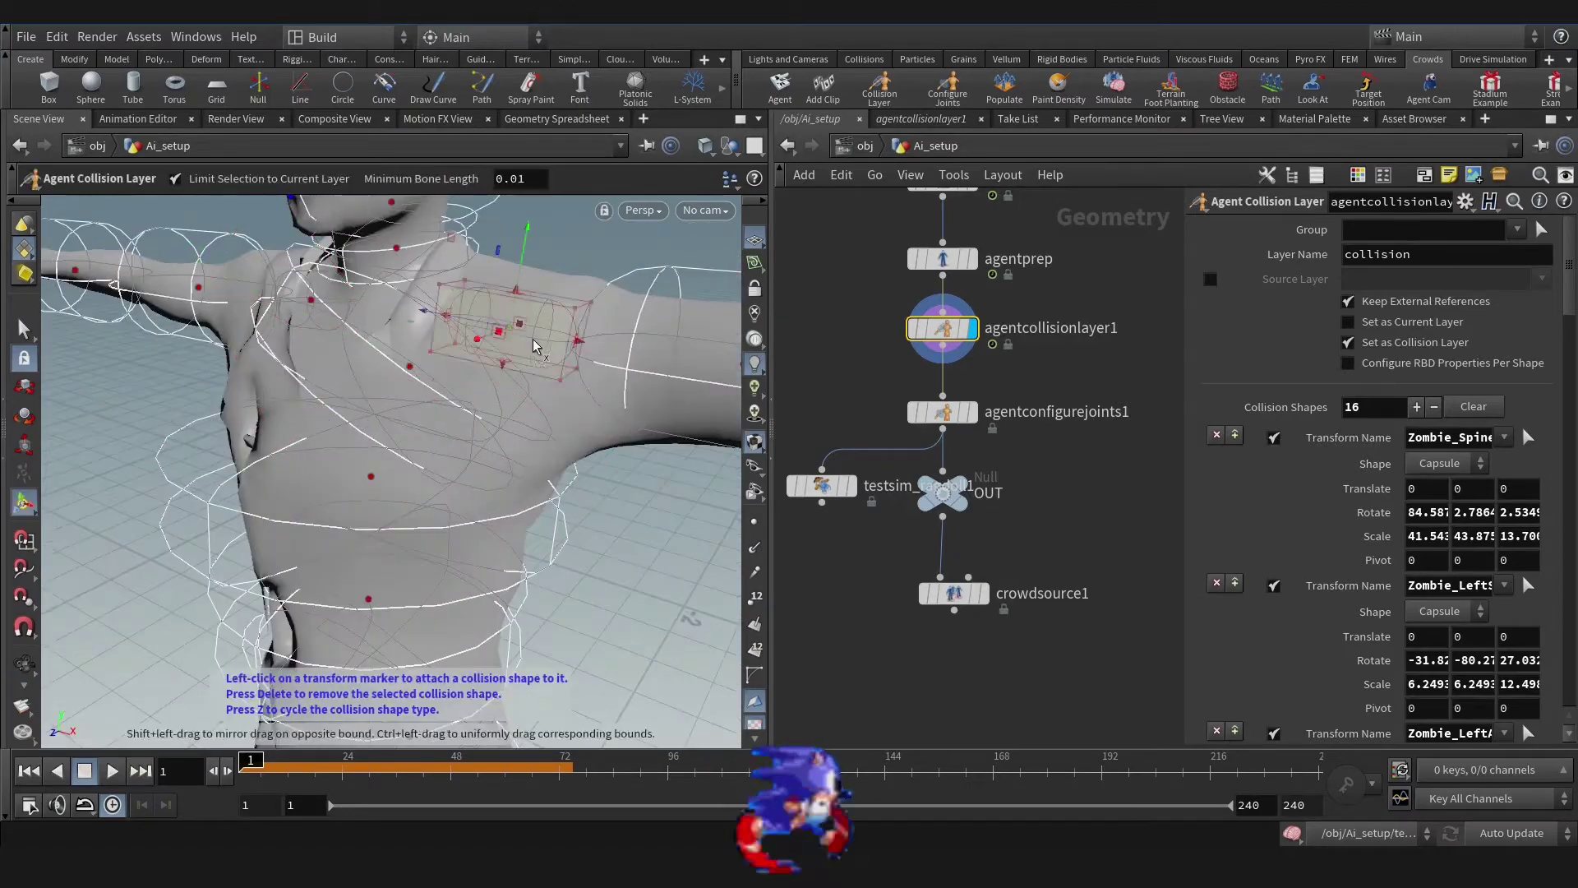
drag(535, 342, 402, 357)
alt+drag(222, 349, 394, 362)
- Stretch the upper spine's collision shape over the chest to a third scale value of about 18.6
alt+drag(411, 434, 247, 412)
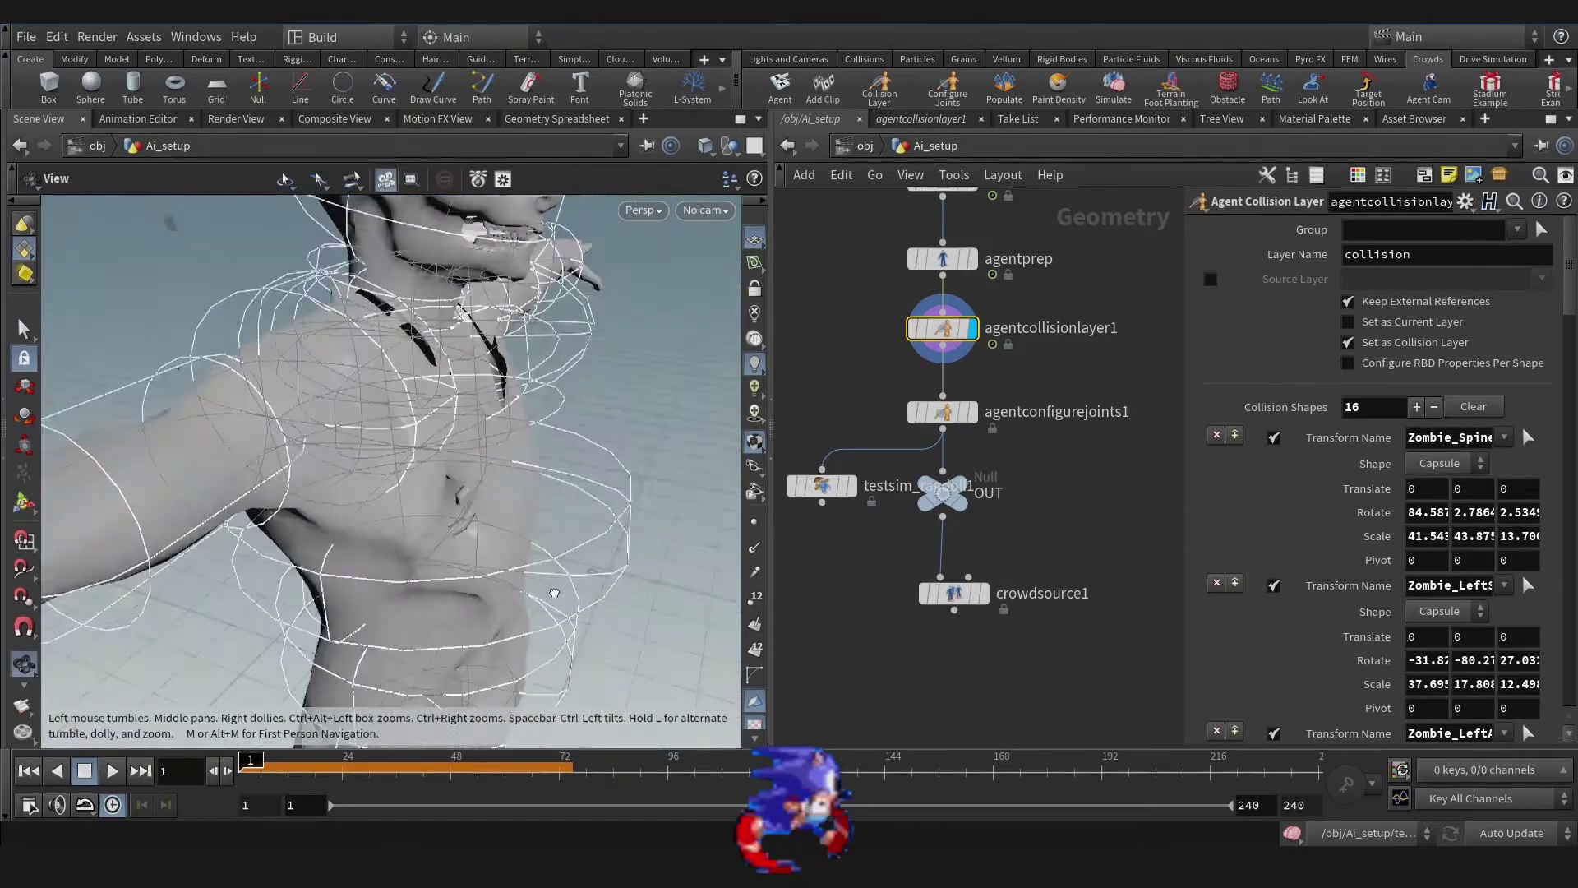
click(416, 546)
drag(440, 500, 428, 468)
scroll(296, 526, down, 5)
alt+middle_drag(296, 525, 318, 483)
scroll(286, 449, down, 3)
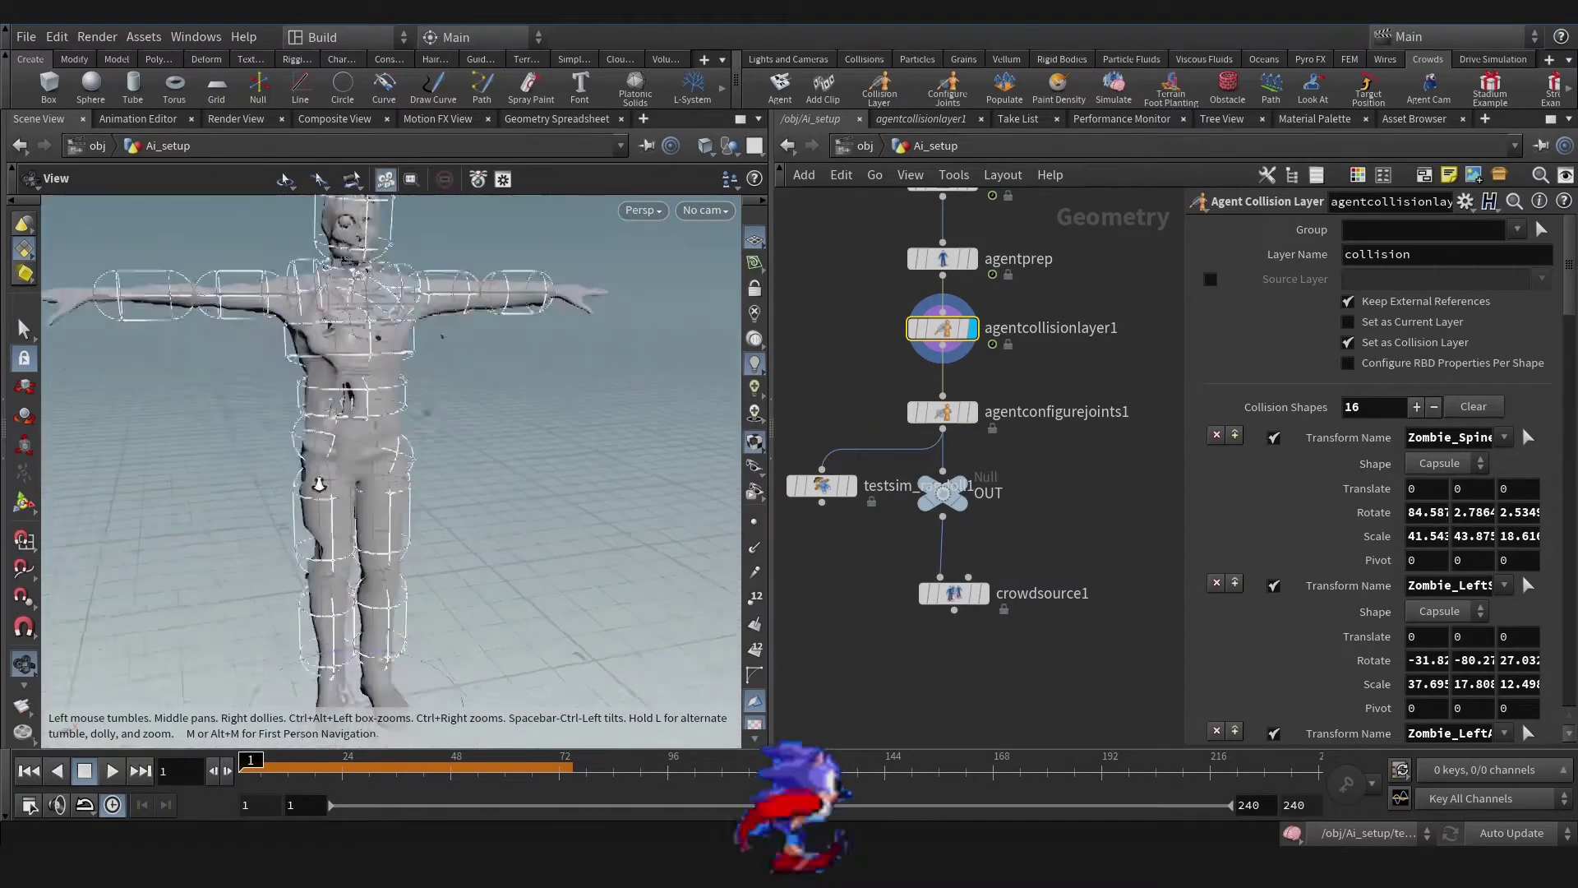
alt+drag(317, 483, 354, 510)
- Display testsim_ragdoll1 and play the ragdoll simulation with the adjusted collision shapes, then rewind to frame 1
click(855, 448)
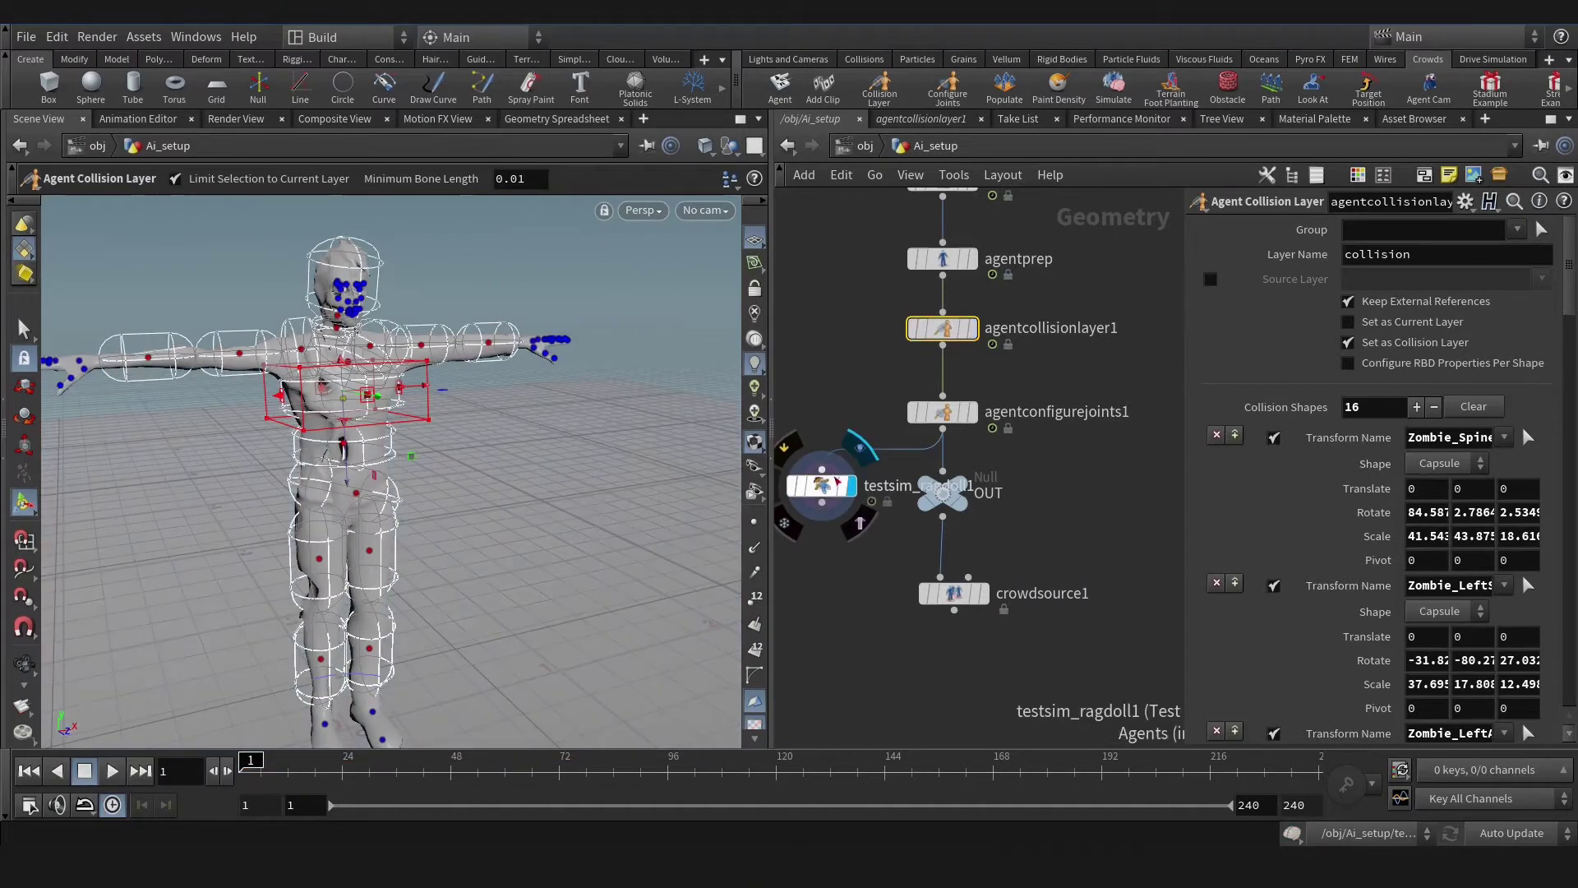
click(822, 485)
scroll(479, 444, up, 3)
scroll(504, 444, down, 3)
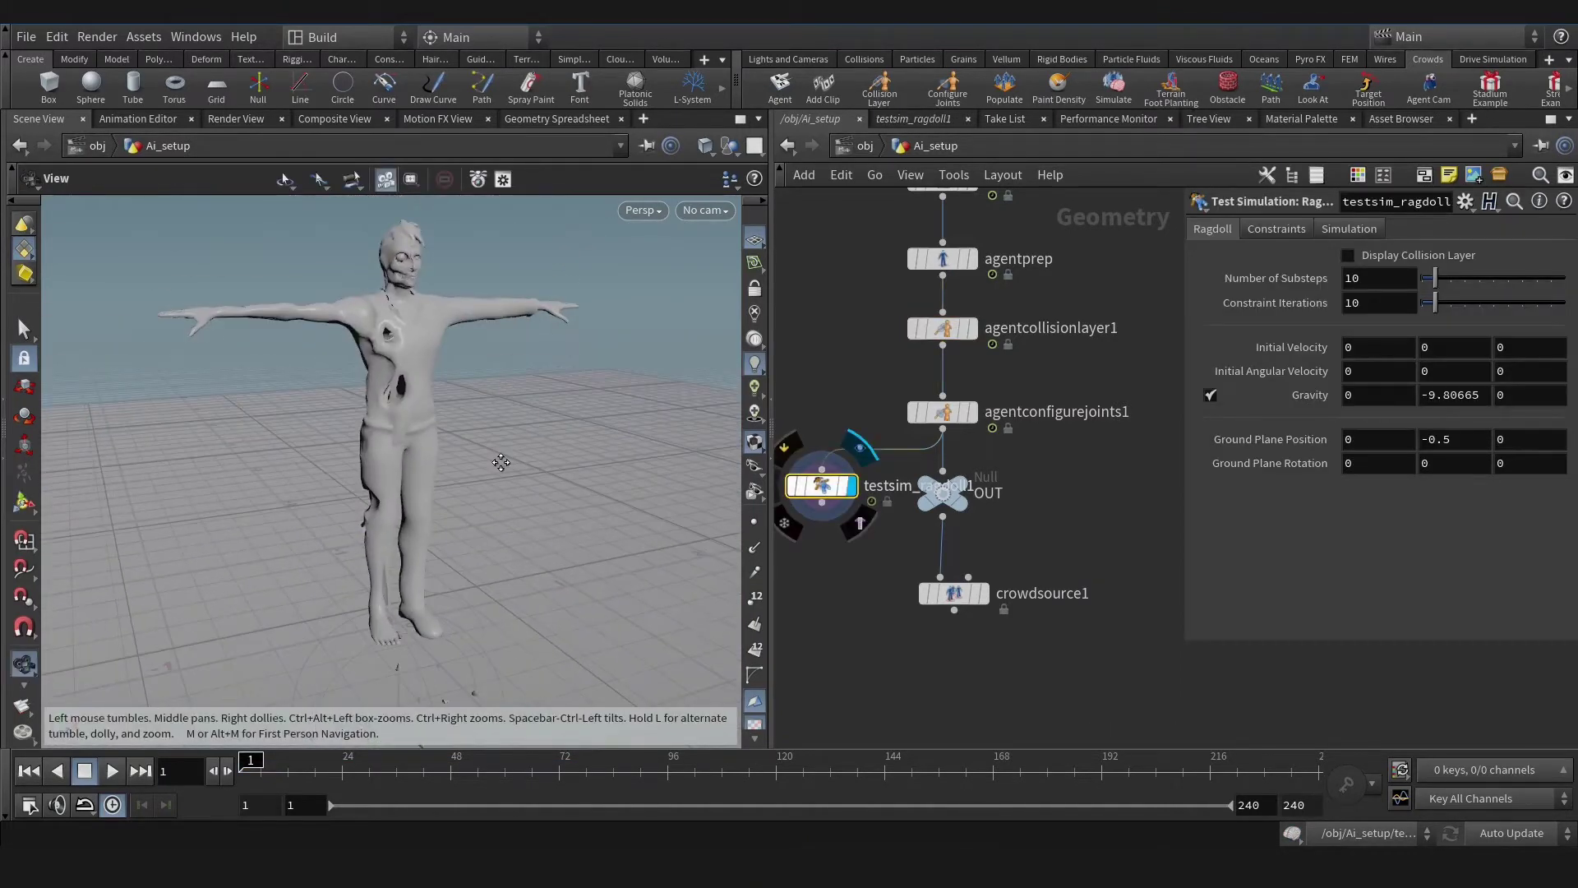
key(Return)
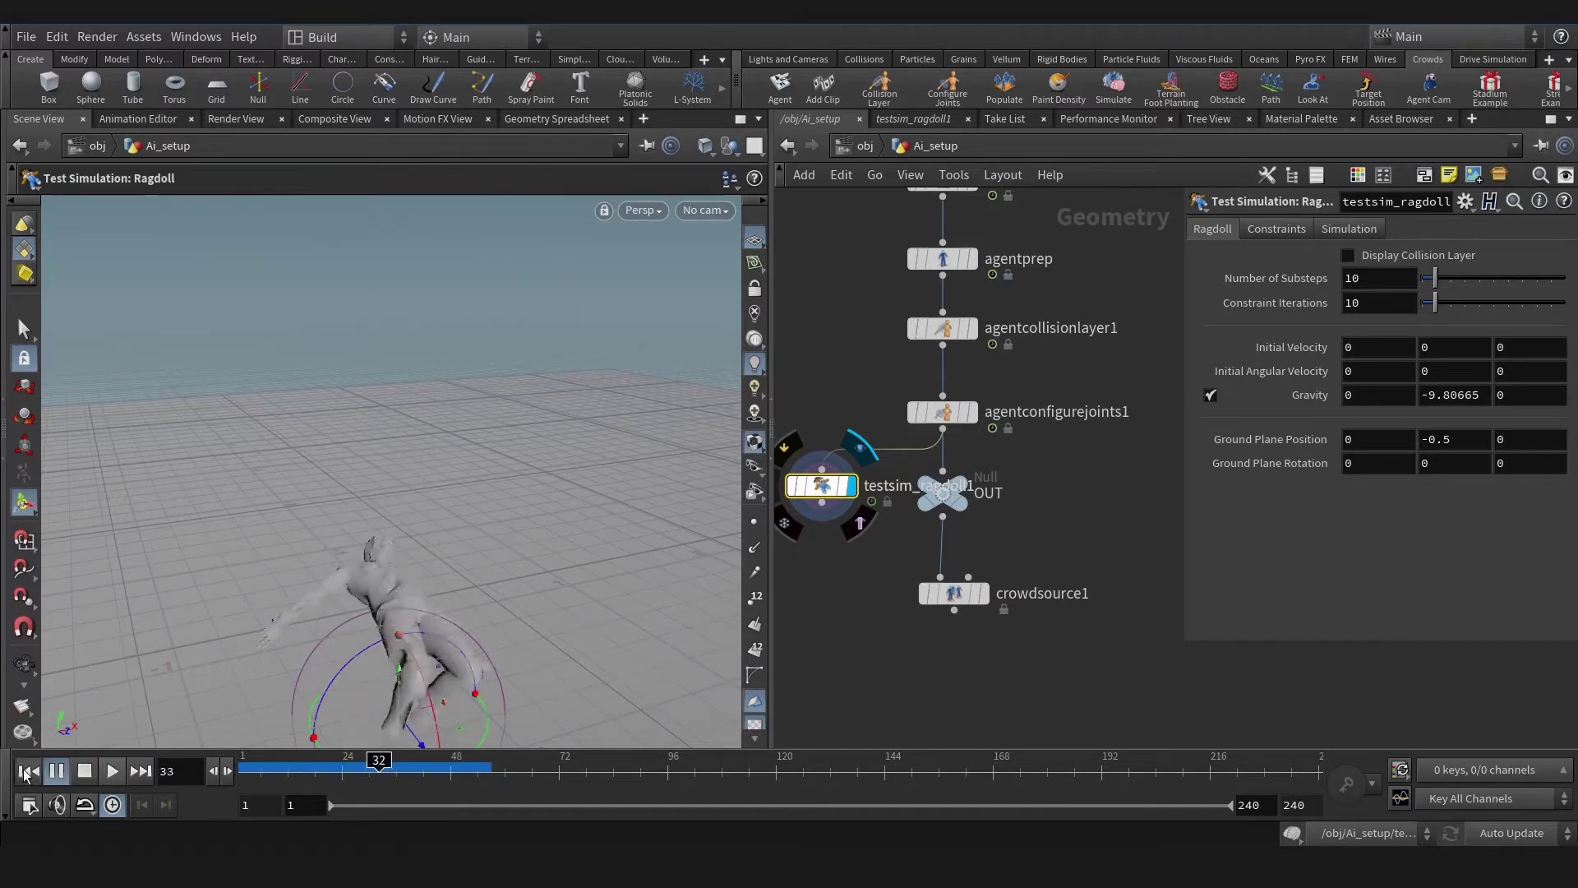
click(27, 771)
- Scrub through the ragdoll simulation to examine the fall from several angles and return to frame 1
alt+right_drag(412, 517, 436, 546)
drag(241, 757, 452, 768)
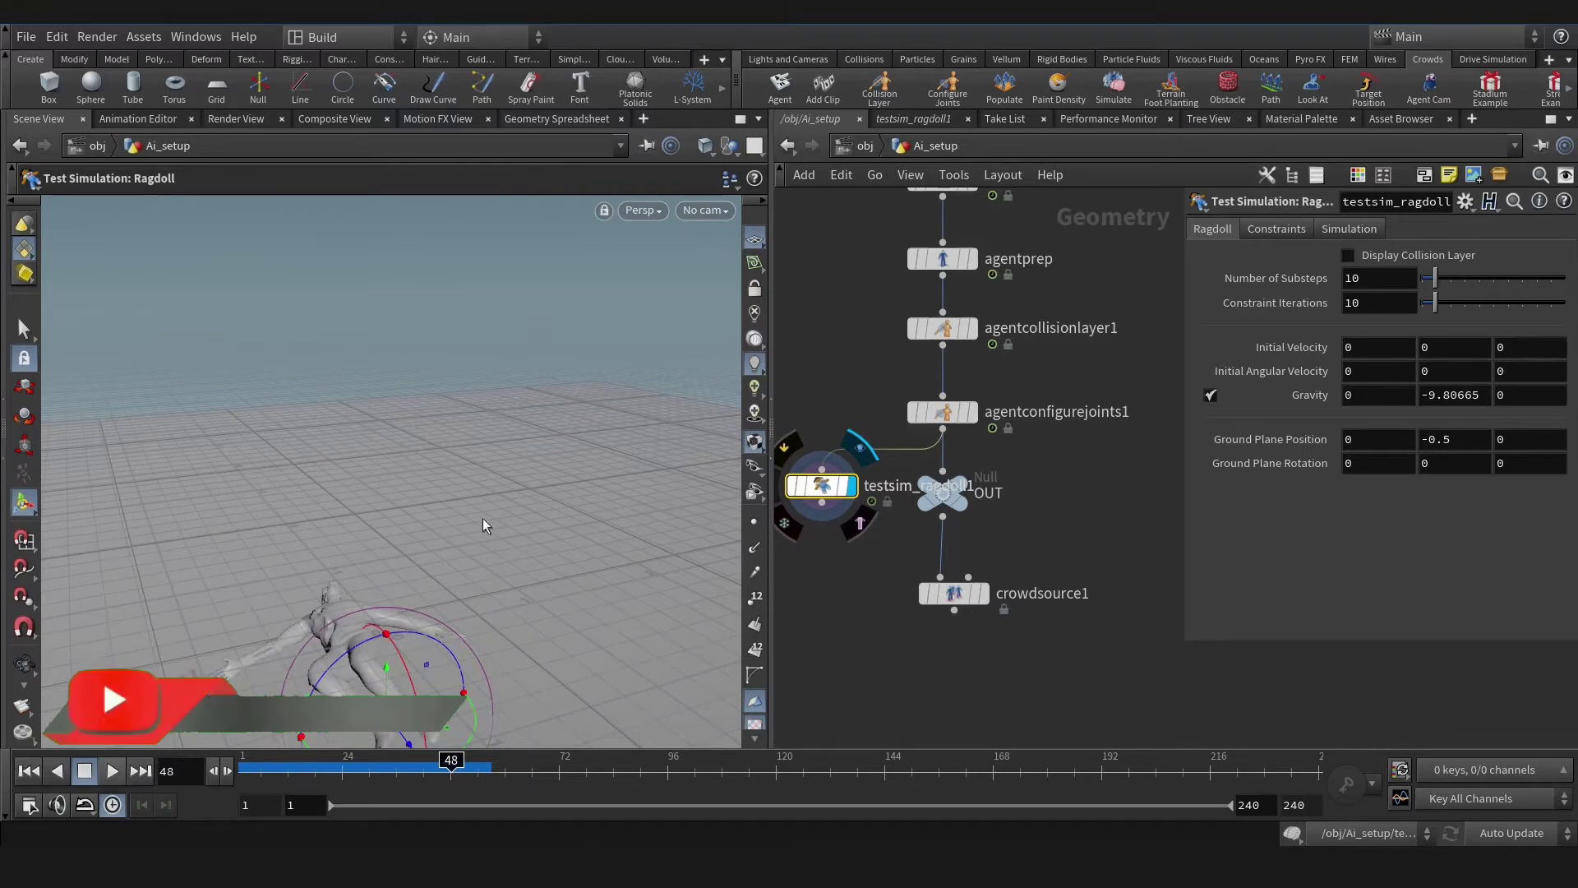
alt+middle_drag(483, 519, 483, 398)
alt+drag(483, 398, 486, 511)
mouse_move(301, 772)
mouse_down()
mouse_move(281, 772)
mouse_move(329, 773)
mouse_up()
drag(432, 780, 245, 773)
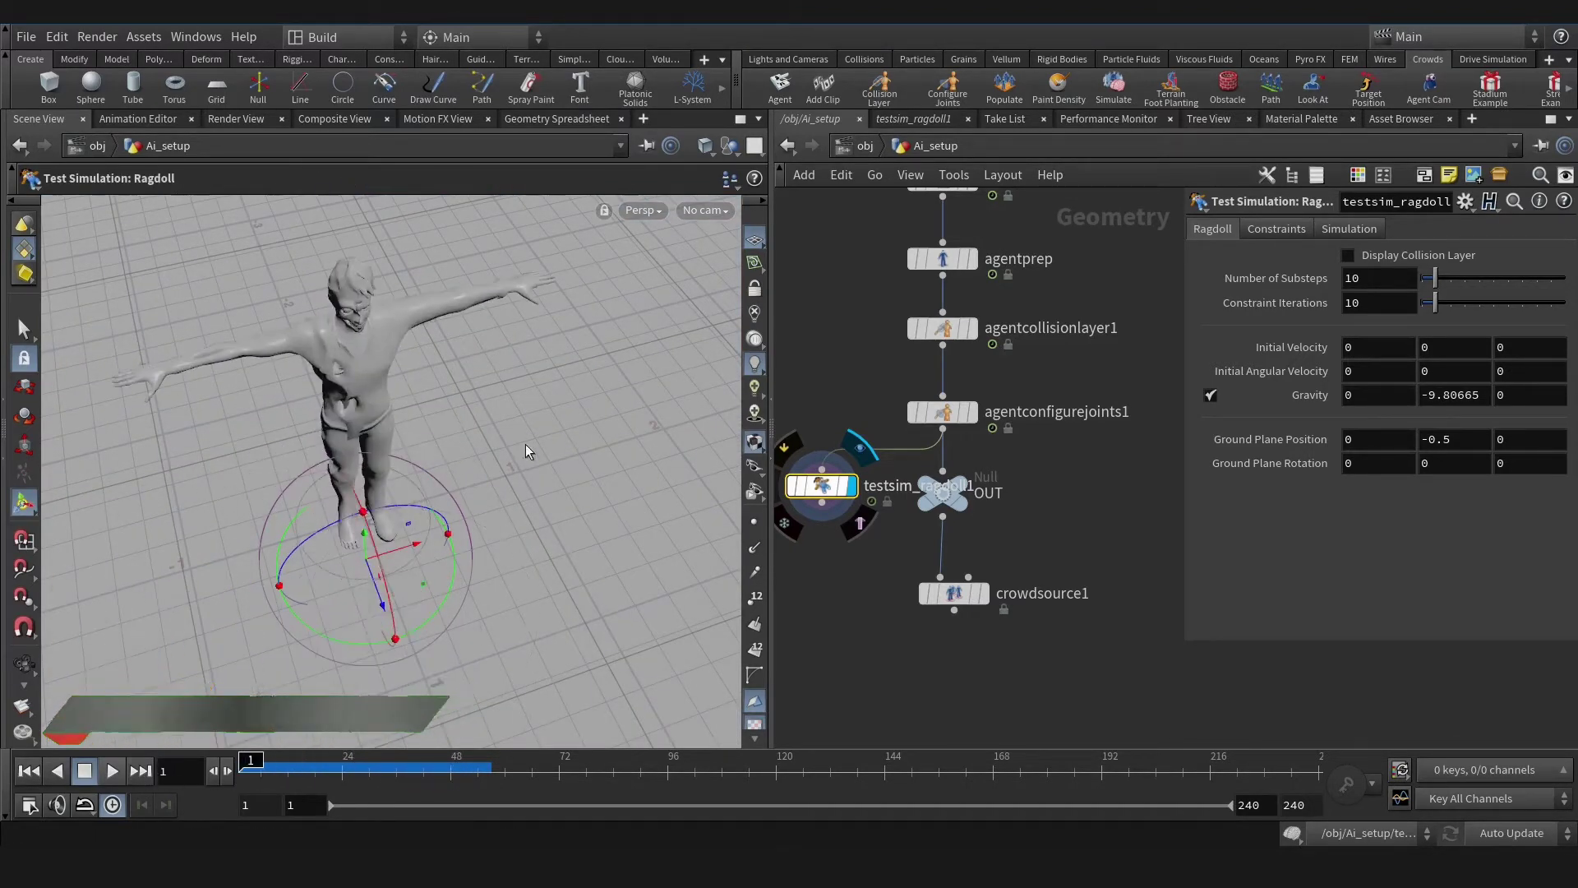
- Display crowdsource1 and create a crowd simulation from its agents with the RUN and ragdoll states
alt+drag(566, 375, 549, 385)
alt+middle_drag(550, 385, 495, 486)
alt+drag(495, 486, 493, 462)
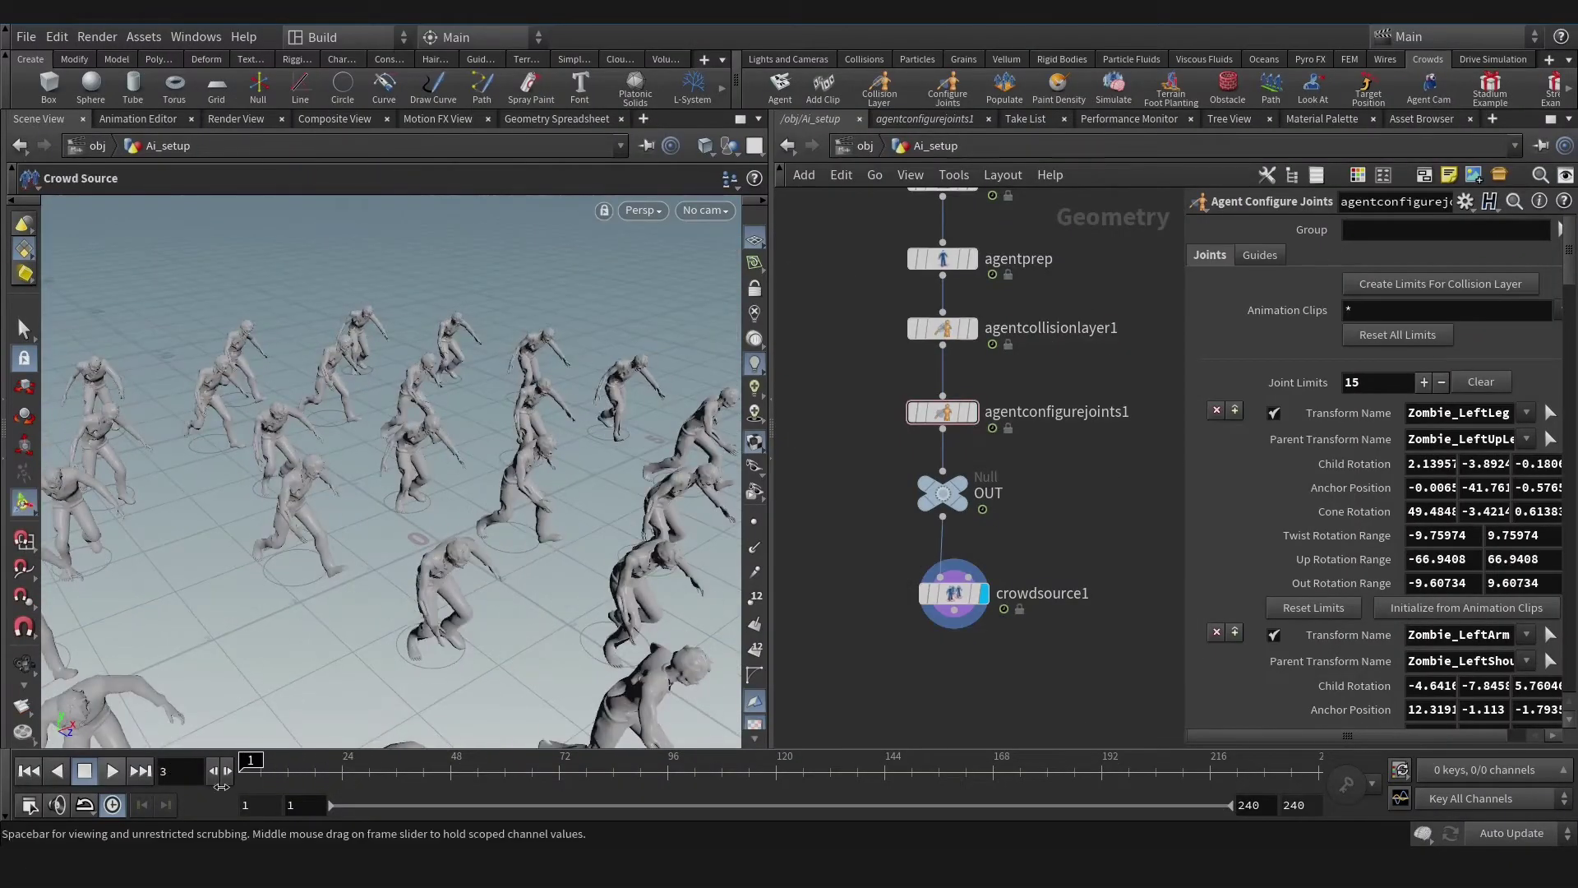
click(1114, 84)
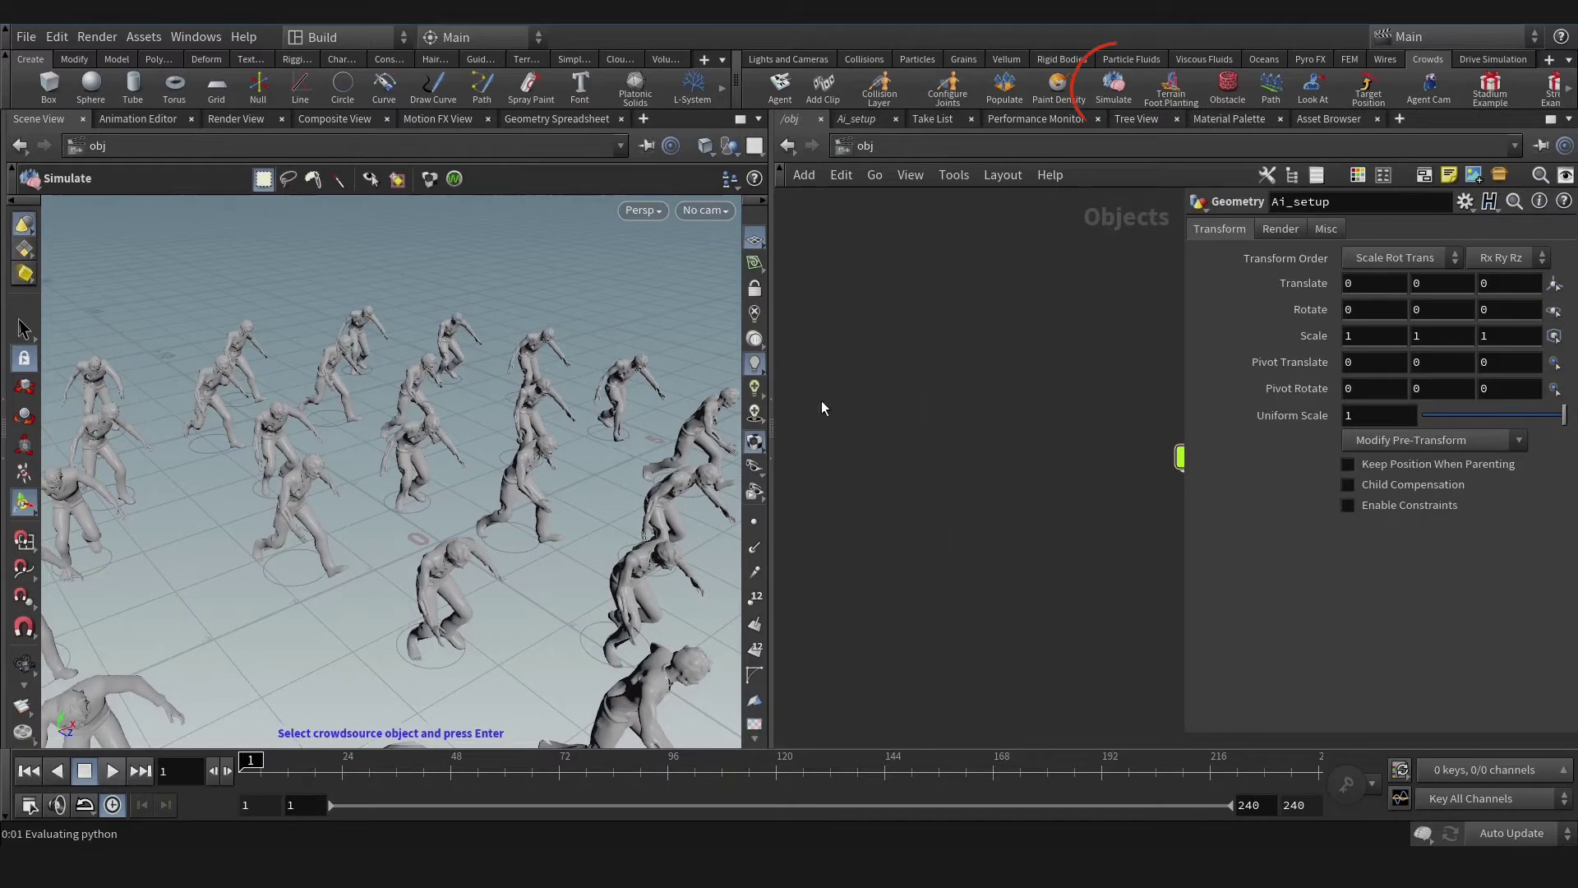
click(530, 473)
key(Return)
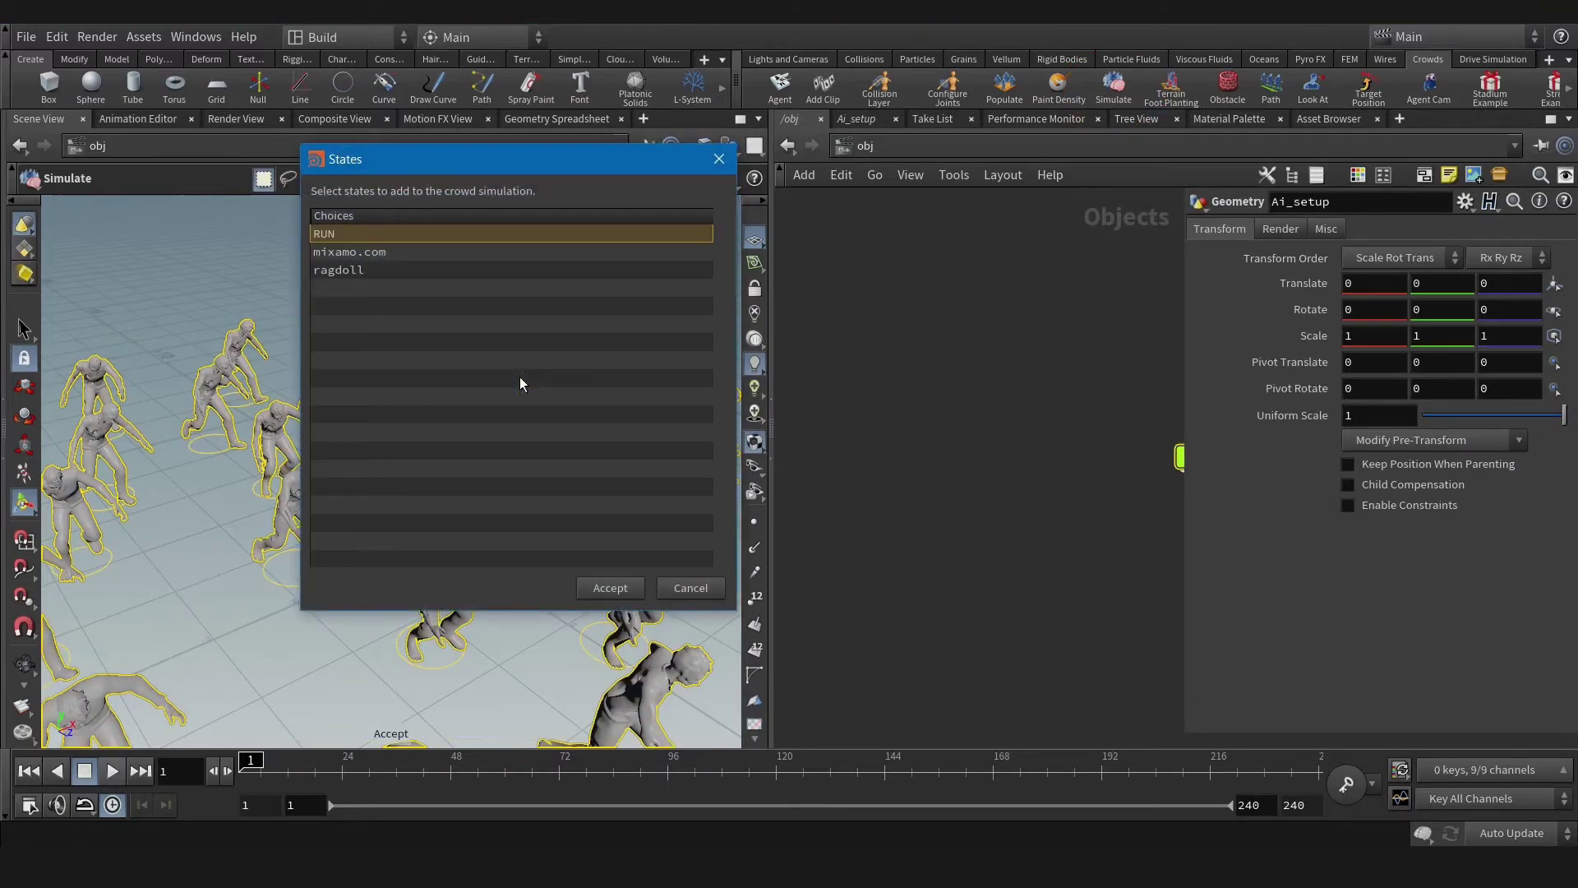
ctrl+click(312, 270)
click(609, 588)
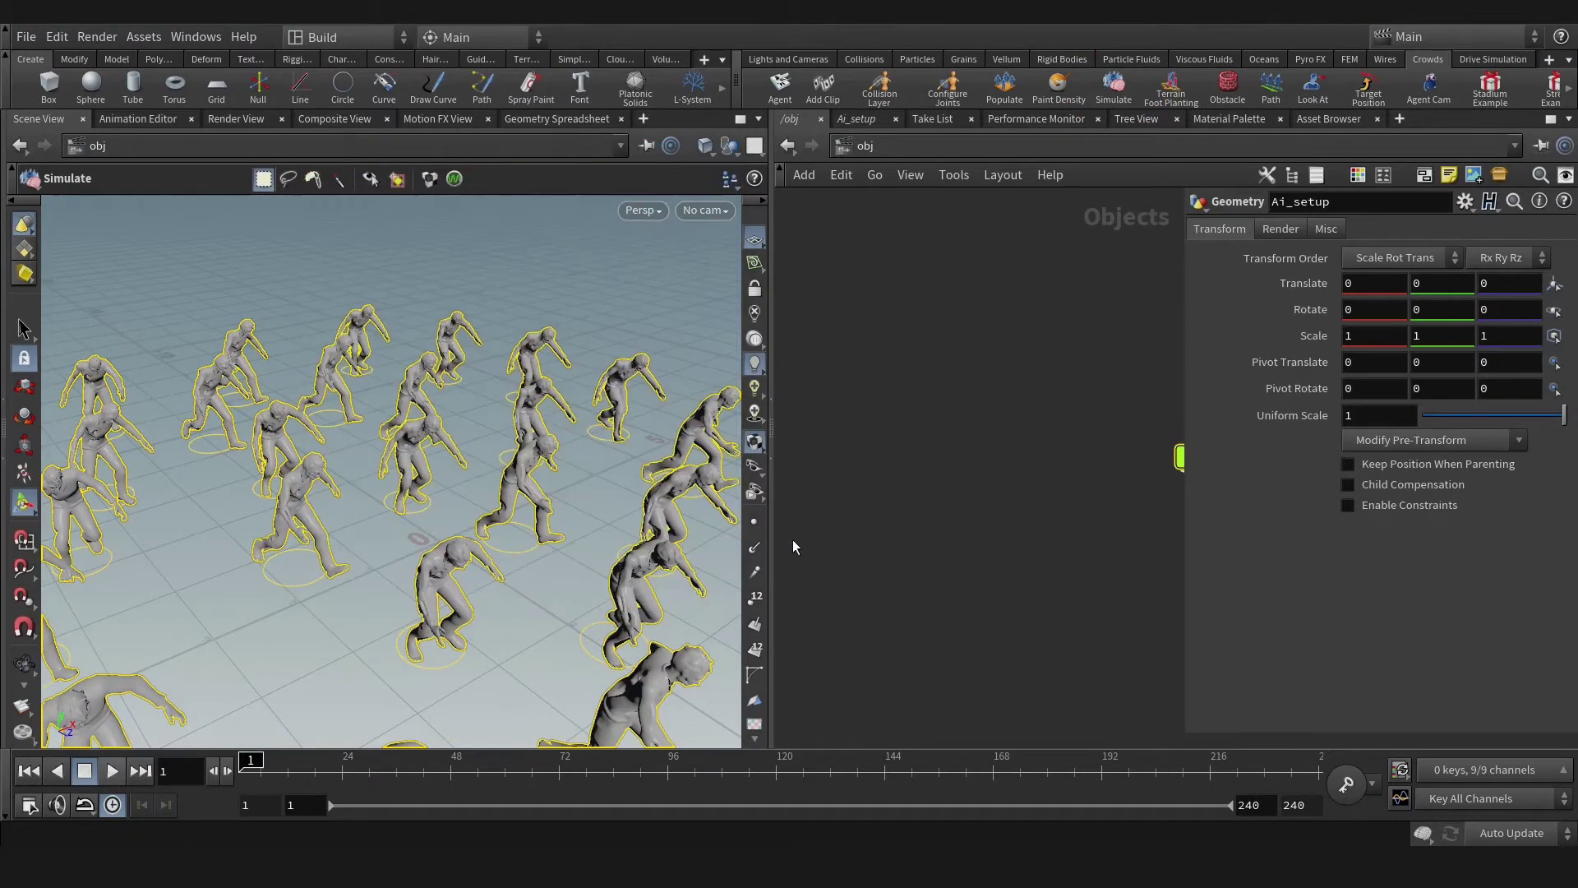
- Open the crowd_sim network and play the initial crowd simulation, then rewind to frame 1
double_click(921, 471)
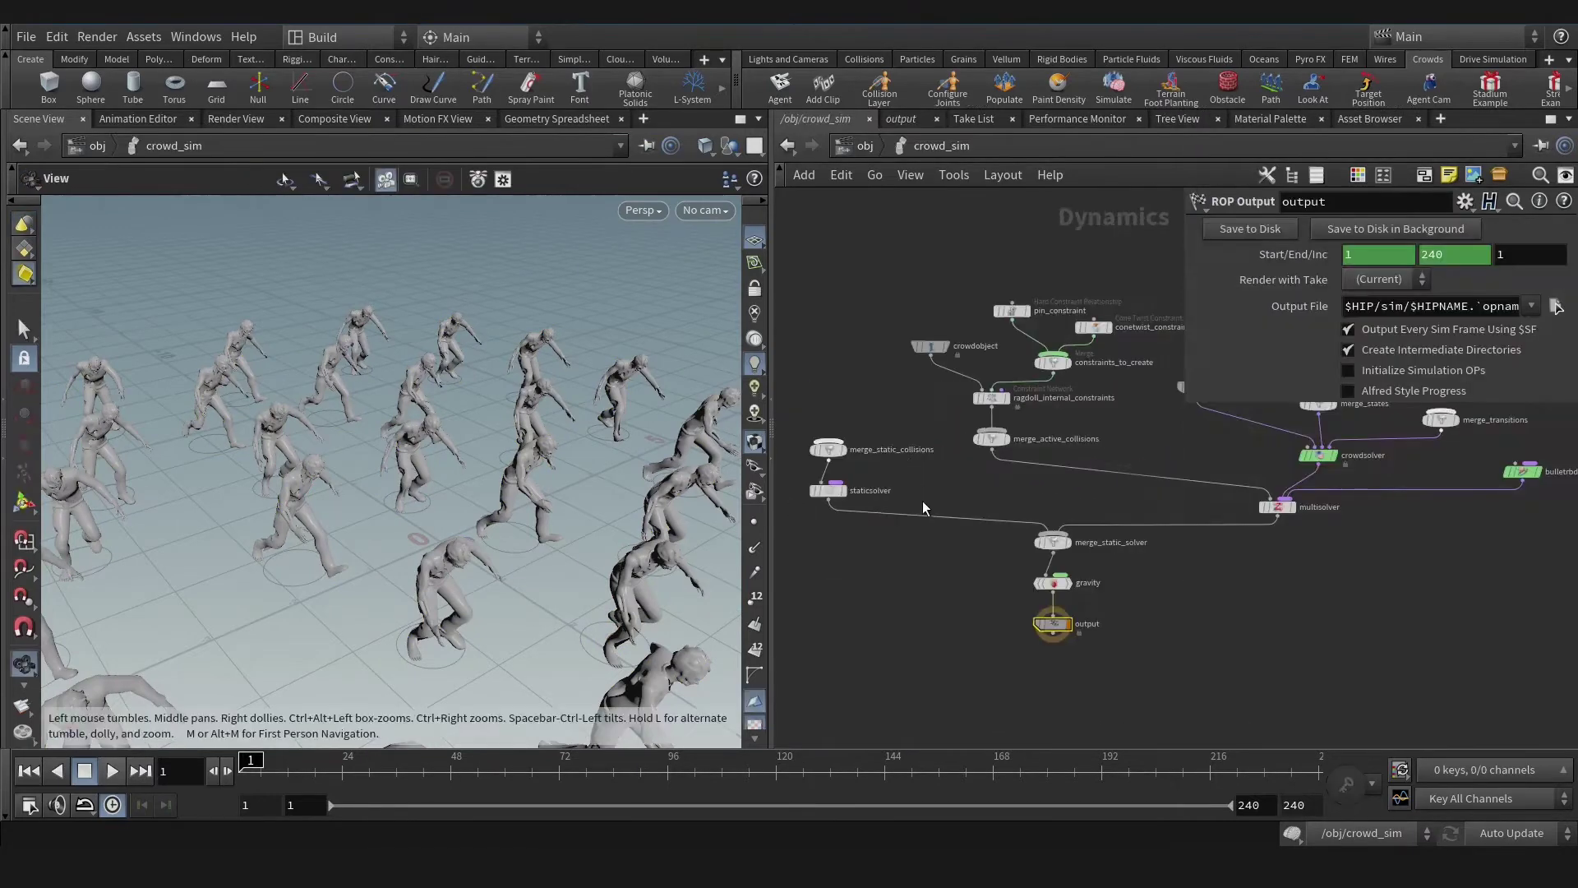
drag(571, 498, 500, 505)
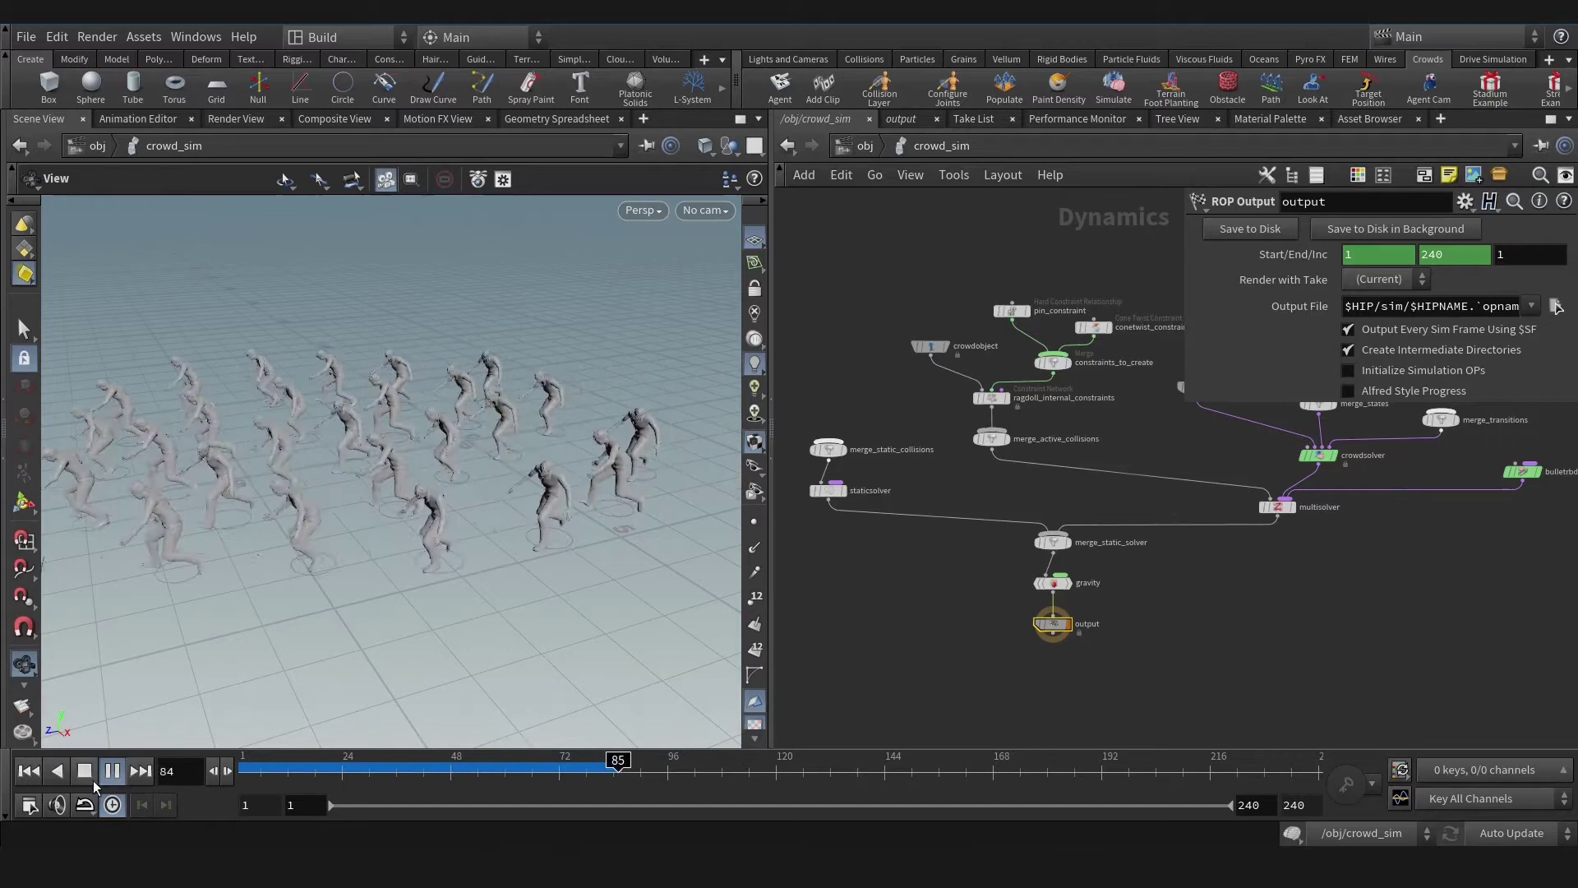
click(30, 772)
- Set the RUN crowd state's clip playback type to Locomotive and play the simulation to check the running
middle_drag(1114, 448, 885, 518)
right_click(1145, 434)
click(1067, 340)
right_drag(1062, 379, 1167, 384)
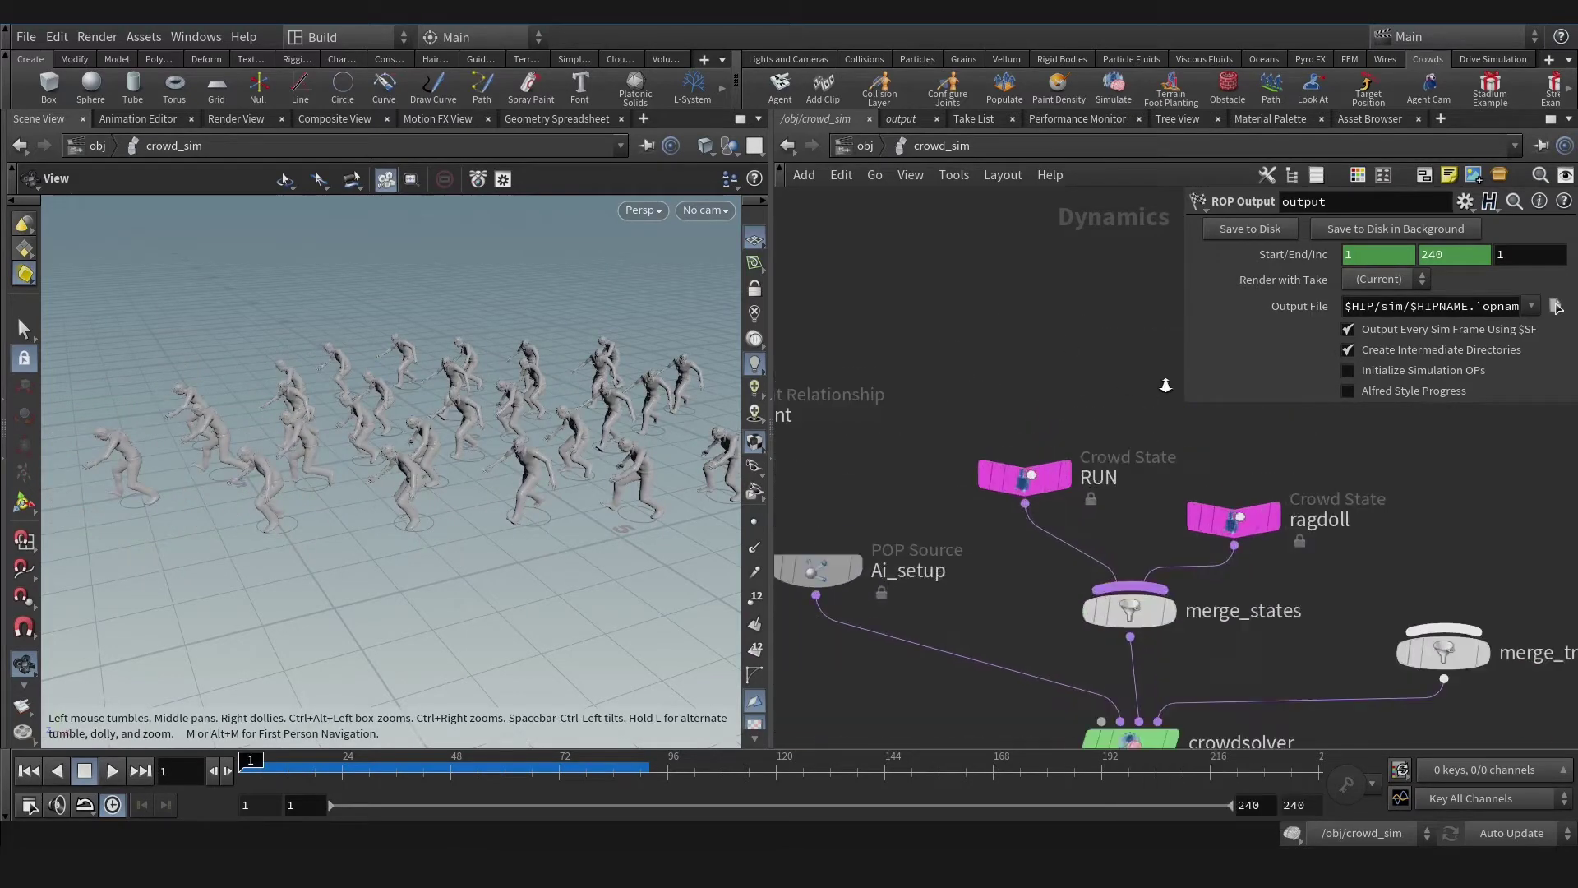
click(1023, 476)
click(1383, 549)
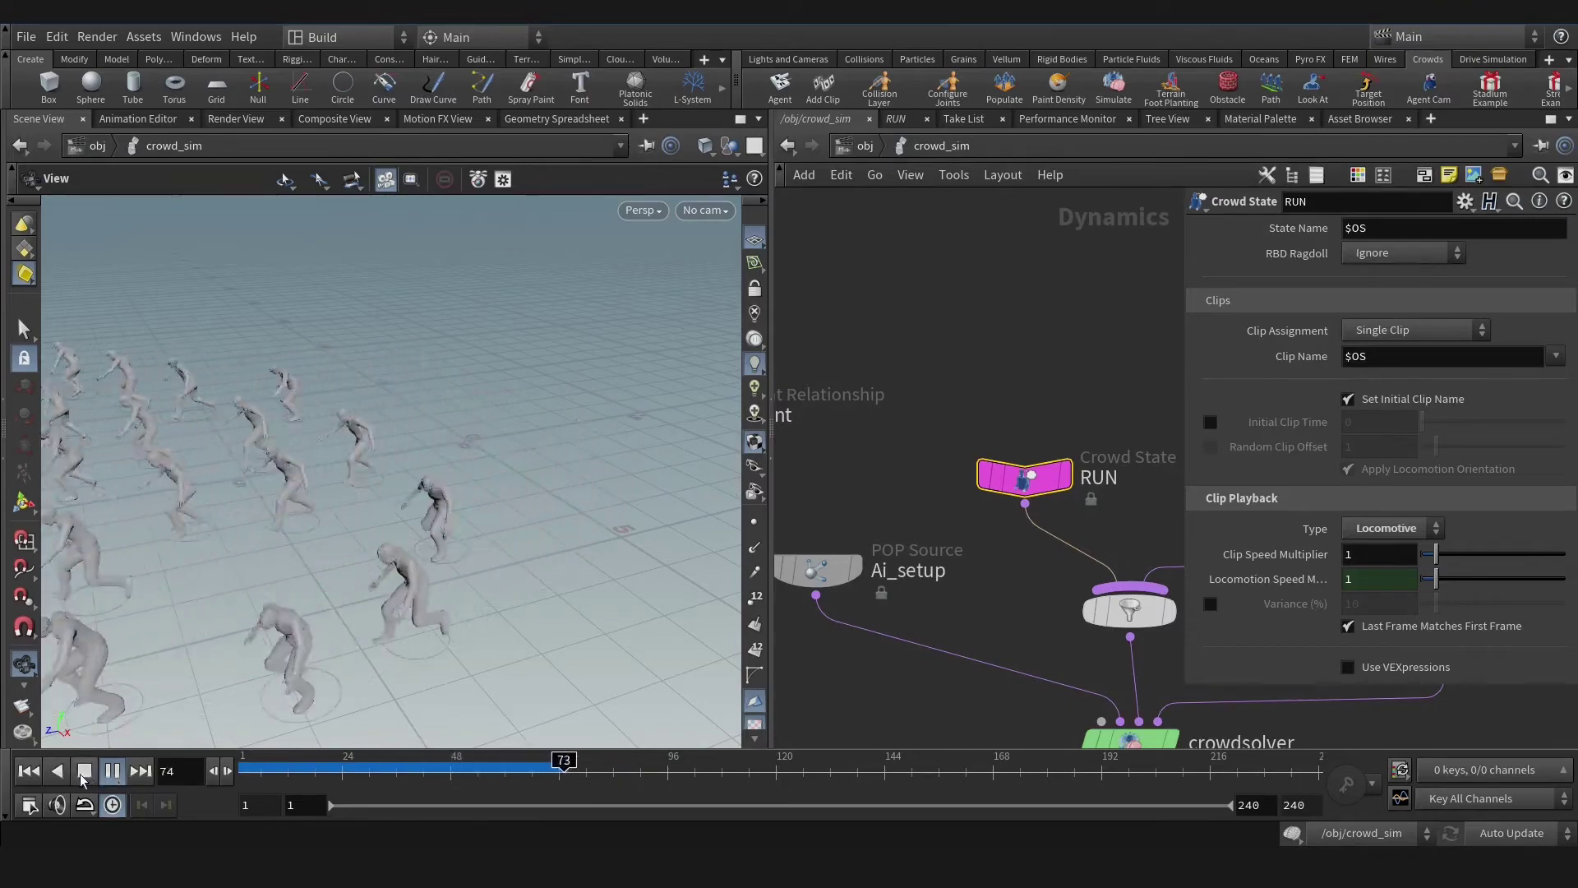
click(30, 771)
click(113, 773)
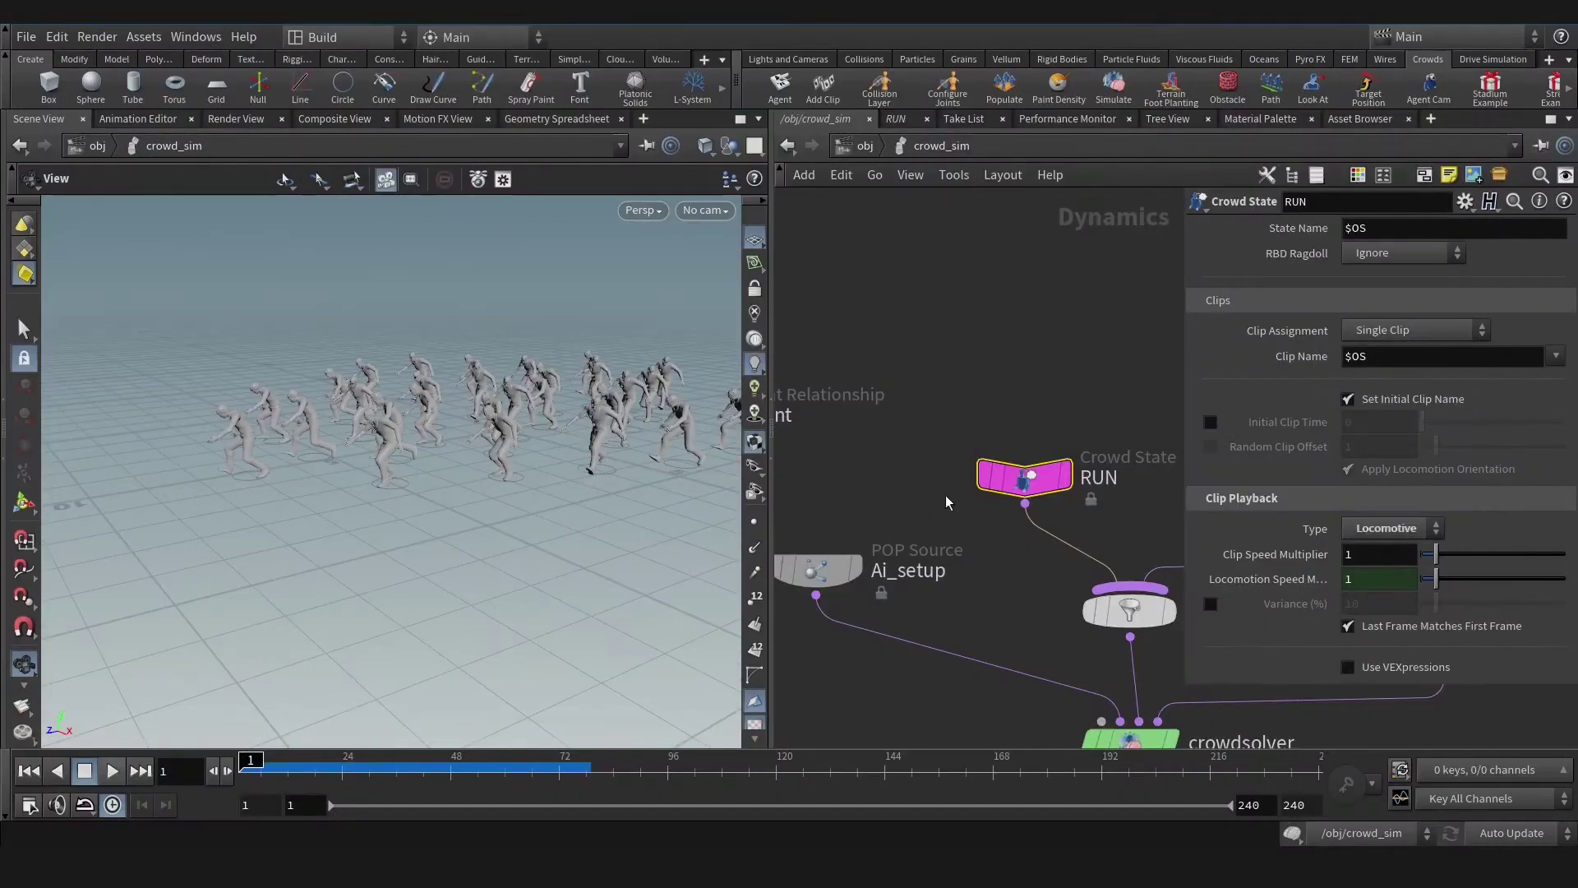
- Wire a Crowd Transition into merge_transitions, with RUN as its input state and ragdoll as its output state
middle_drag(1145, 630, 835, 599)
middle_drag(1107, 525, 1061, 592)
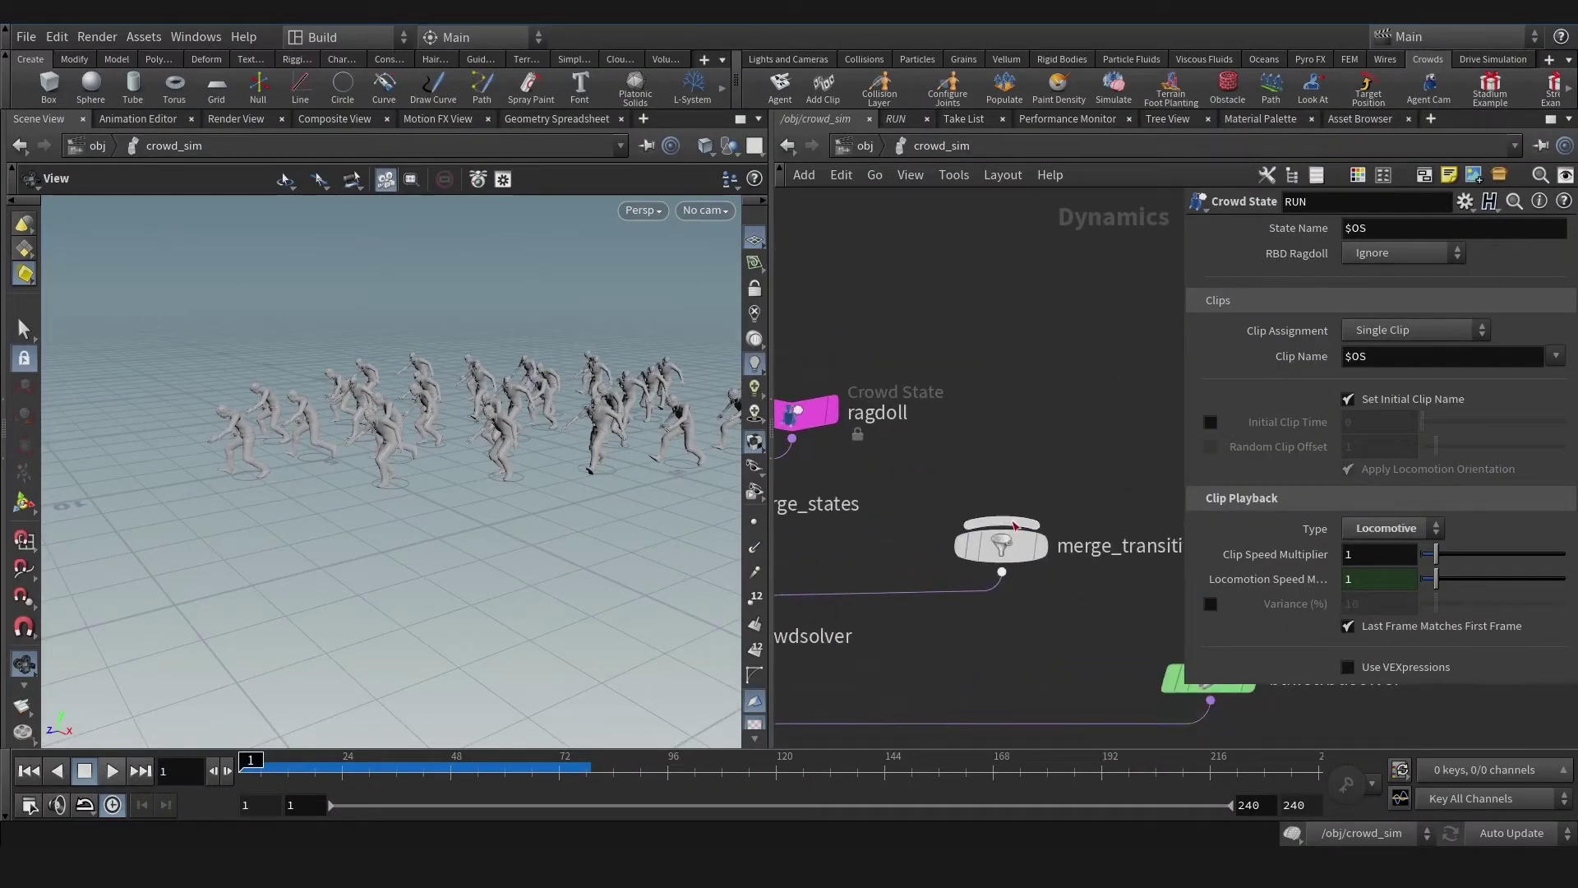
click(1017, 412)
mouse_move(1077, 370)
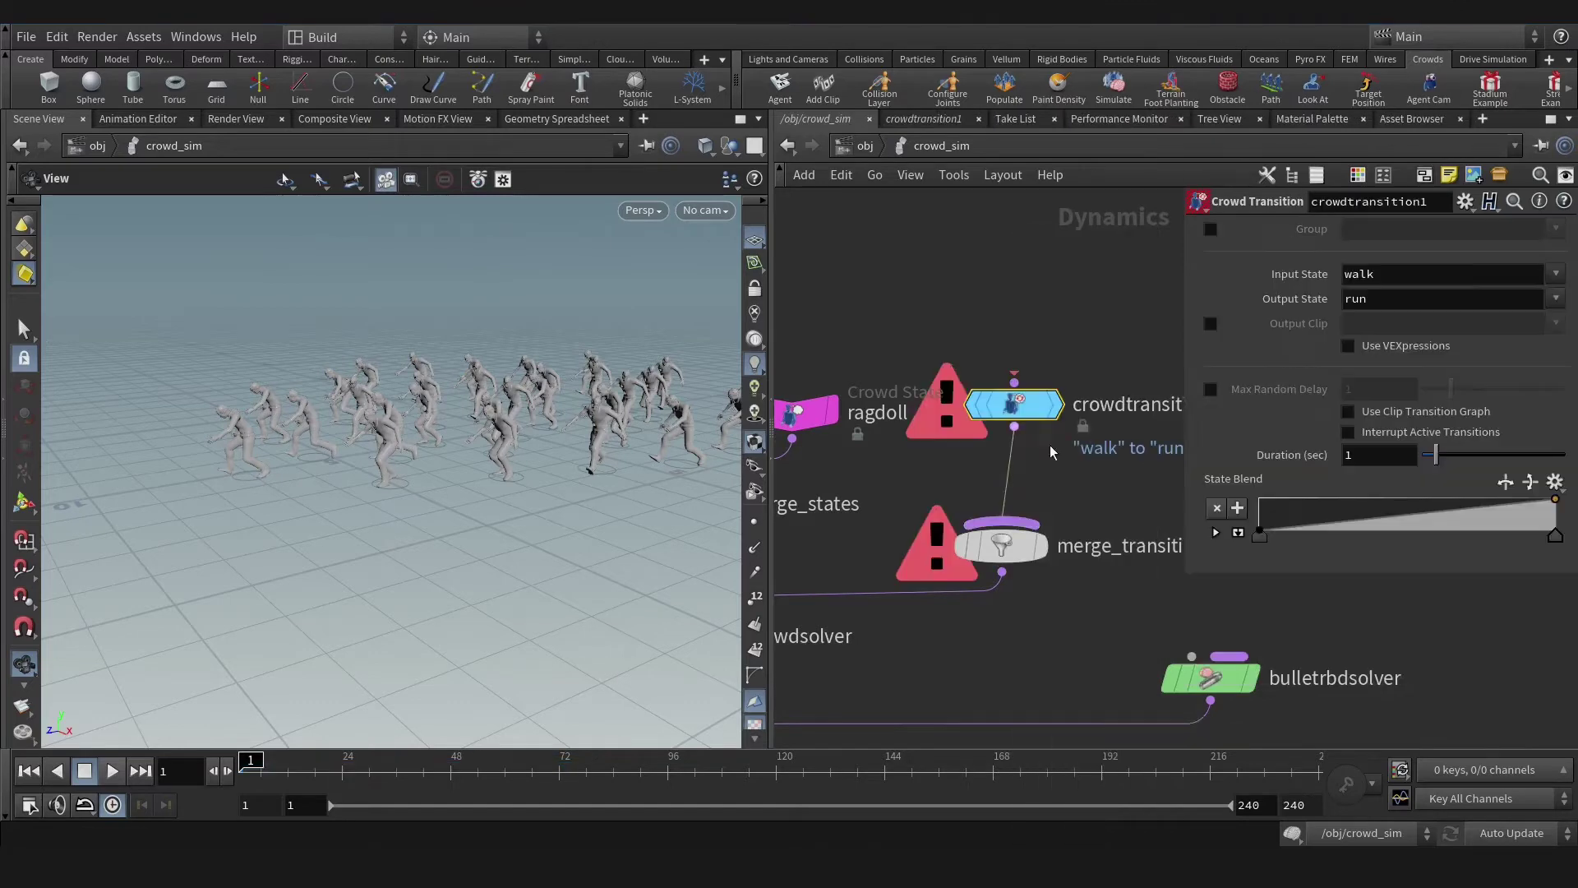
drag(1024, 411, 1001, 461)
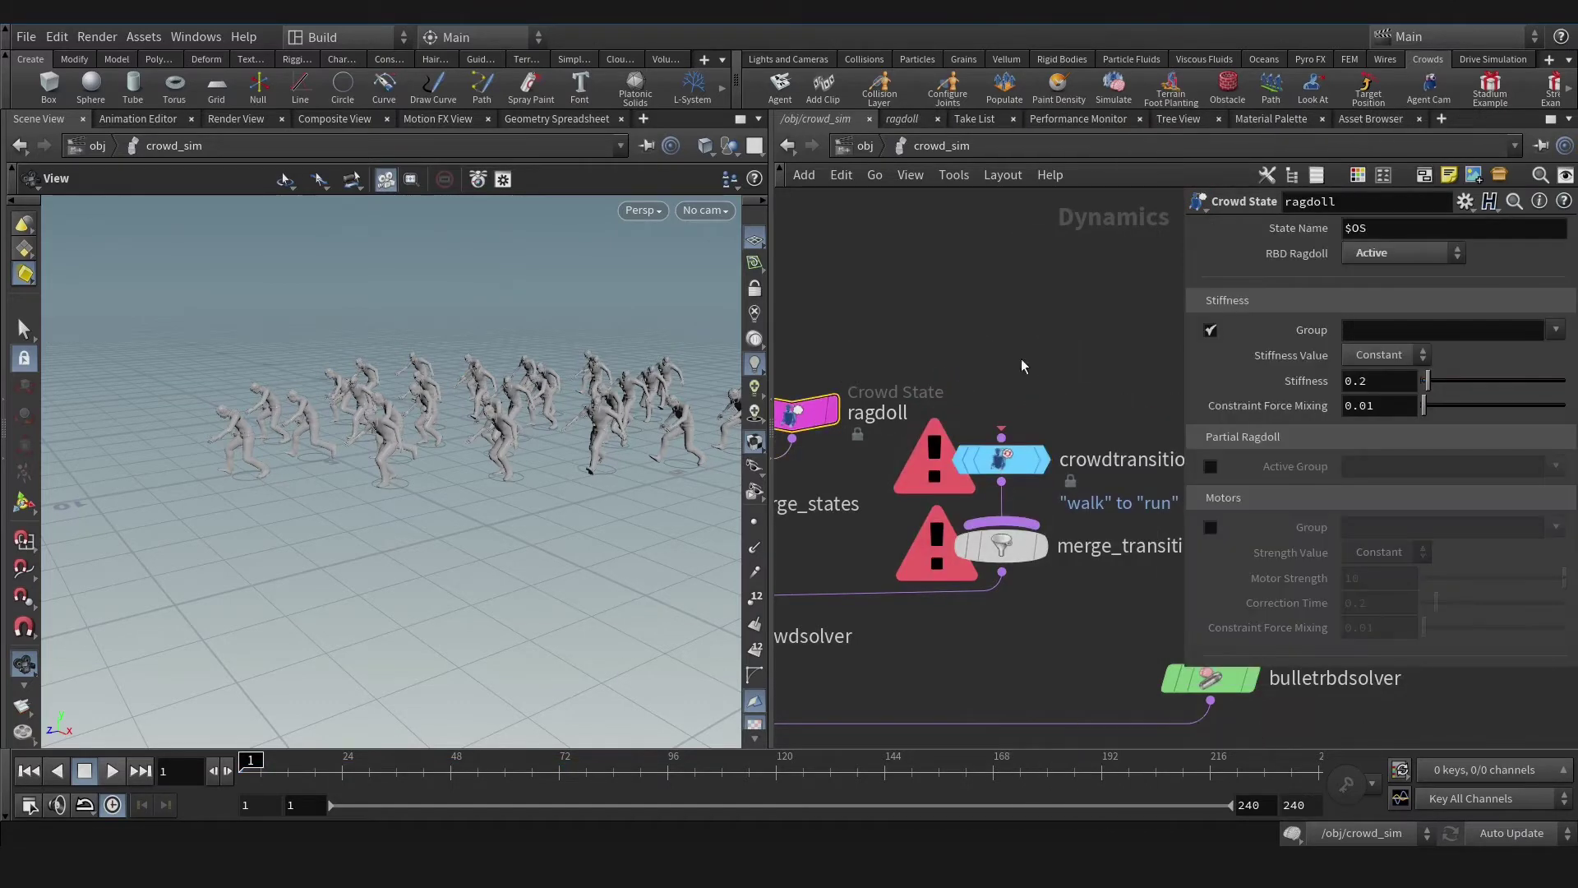
click(1002, 454)
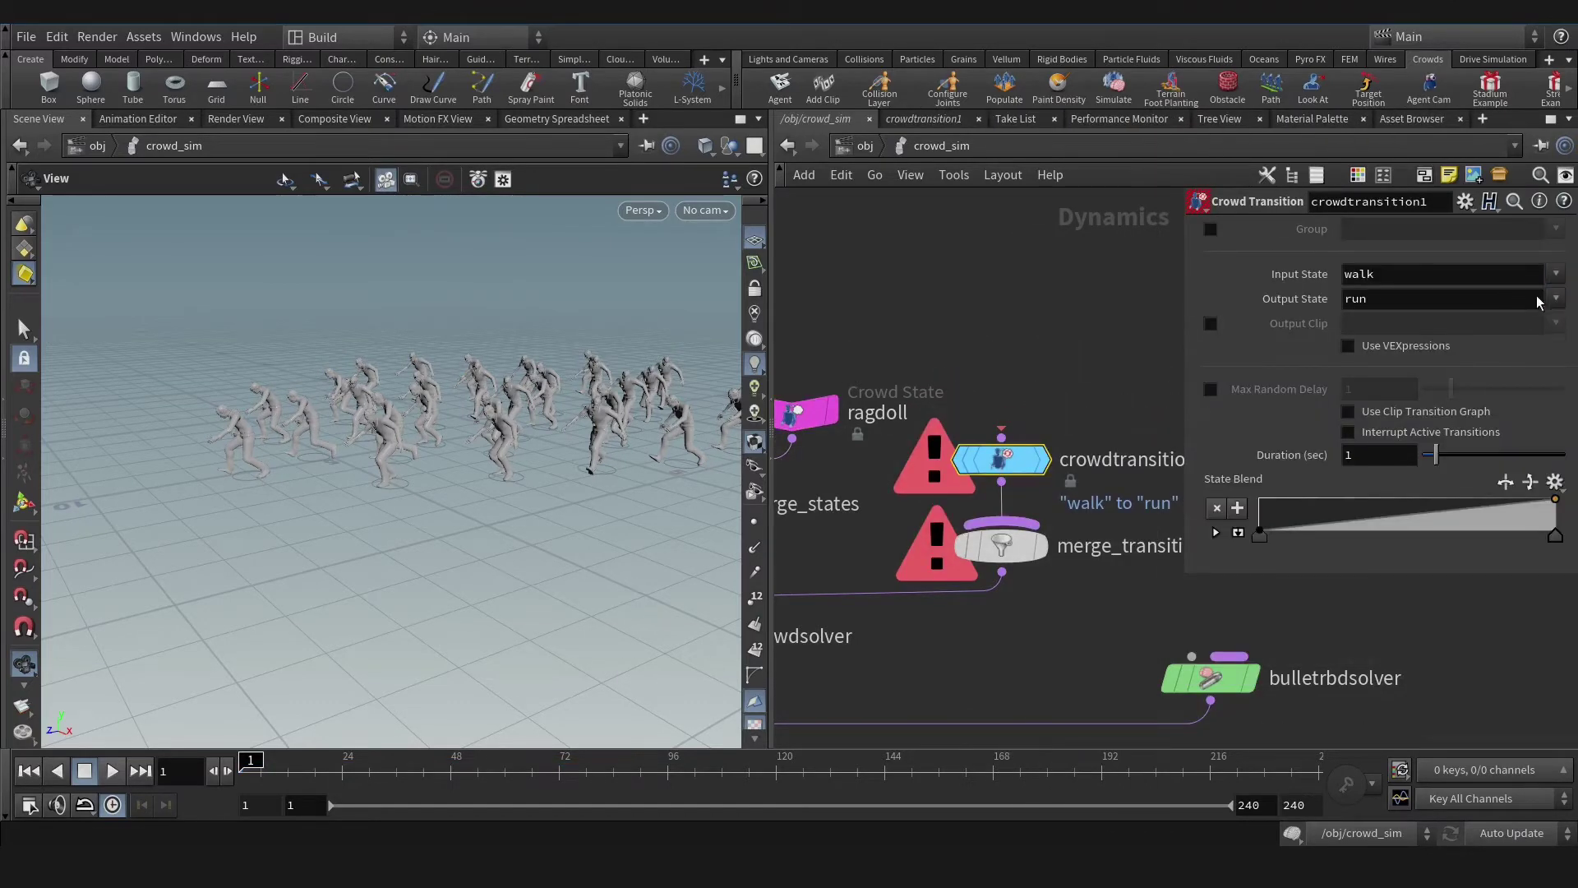
- Add a Crowd Trigger of type Object Bounds wired into the input of the RUN-to-ragdoll transition
click(1001, 438)
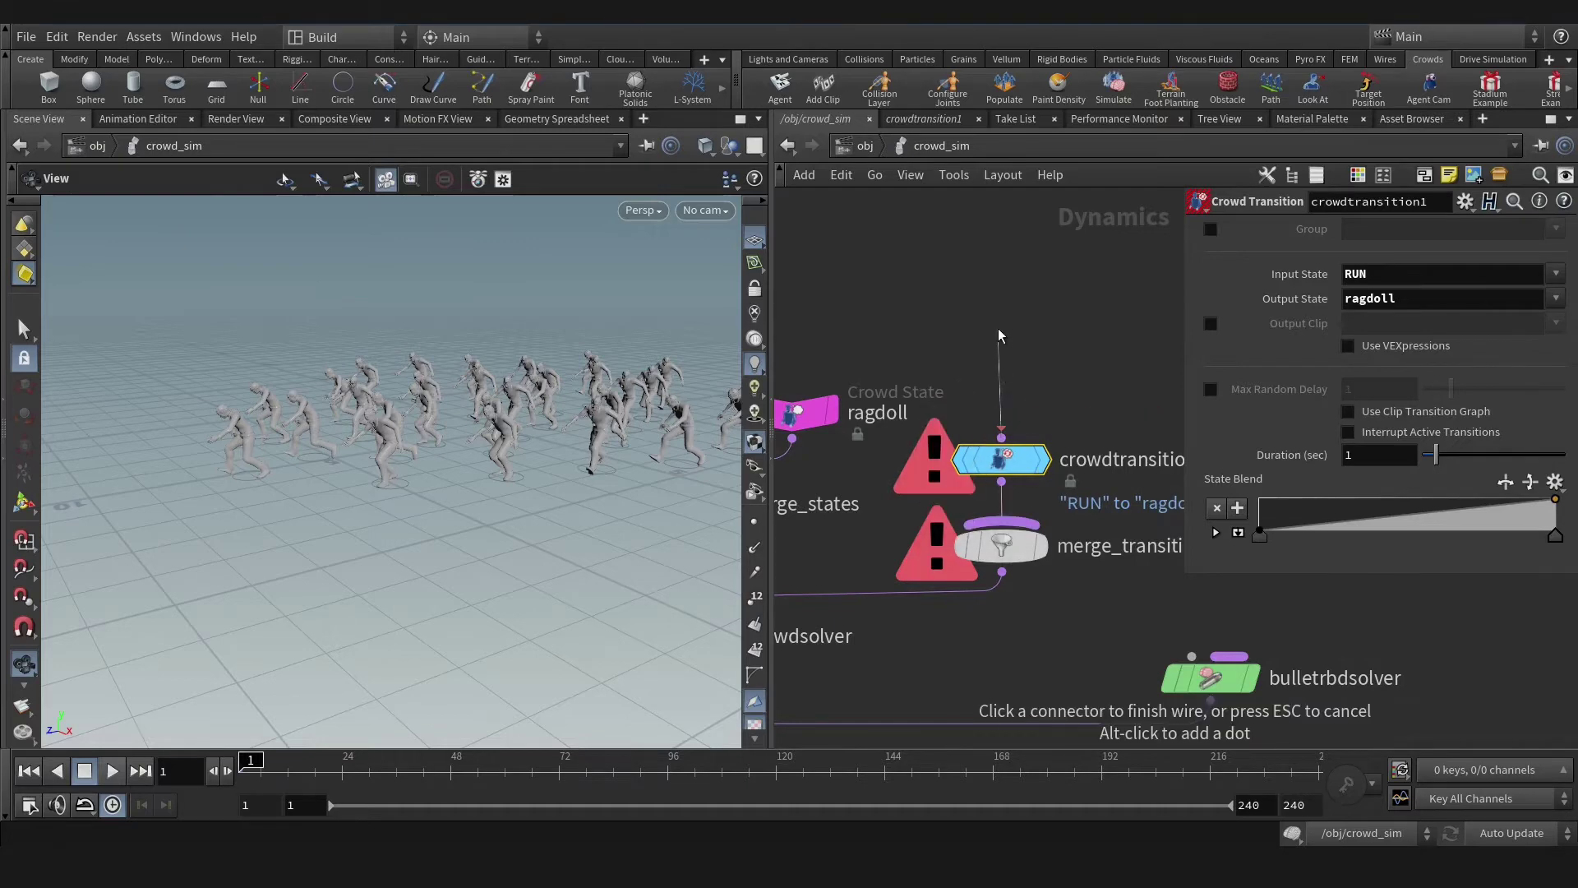
click(998, 328)
text(tr)
click(1242, 281)
drag(1015, 344, 1013, 368)
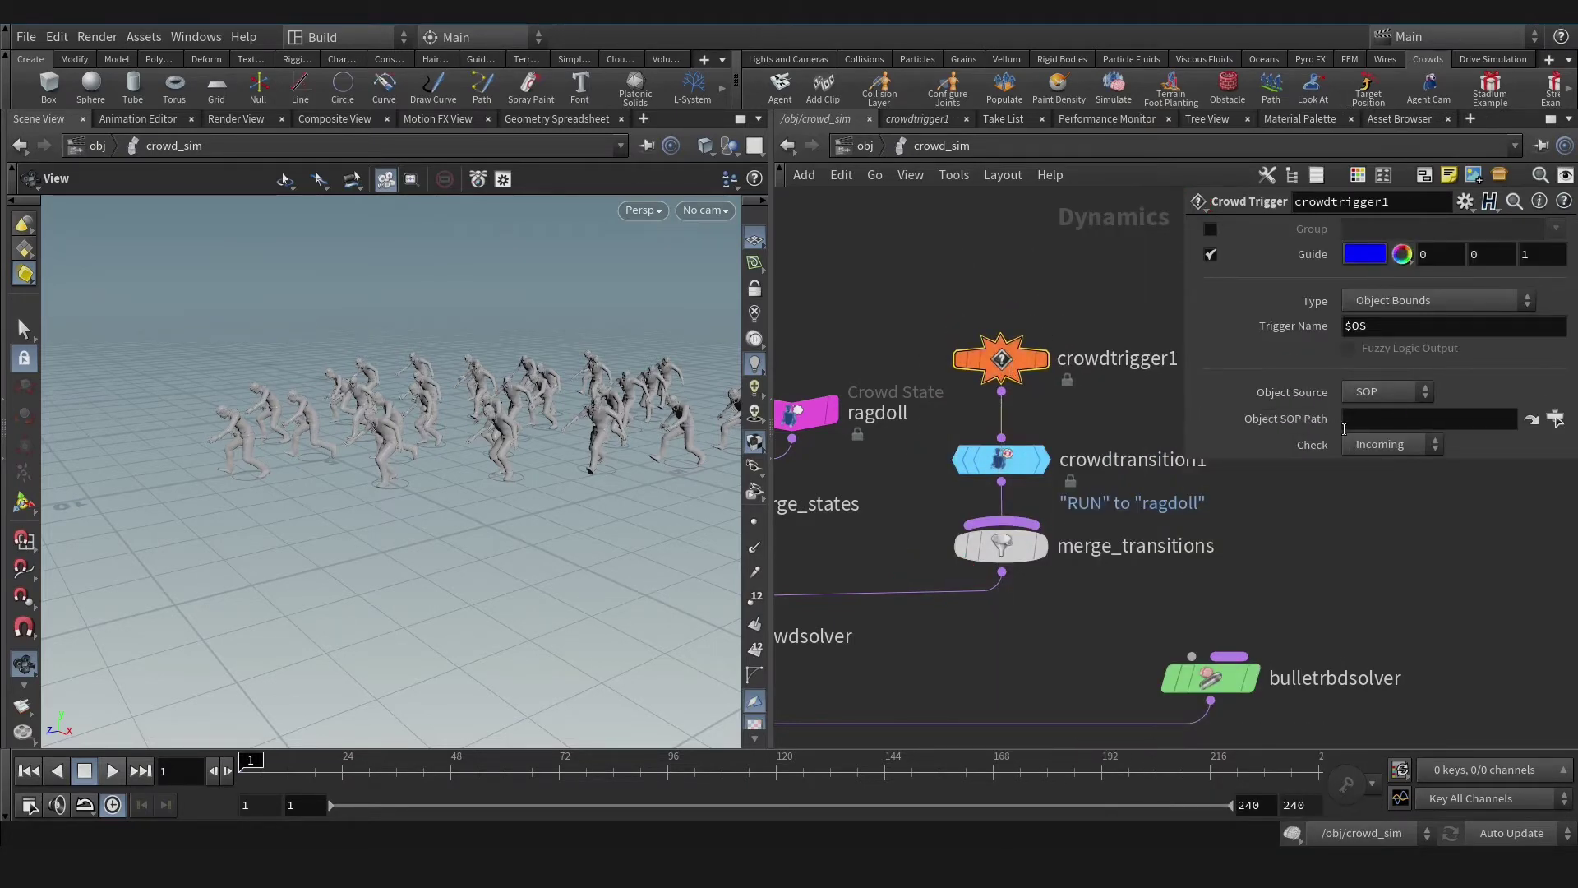
- Create a box object sized 11 by 2.8 by 1 and place it ahead of the crowd at about Y 1.16, Z 9.34
click(862, 147)
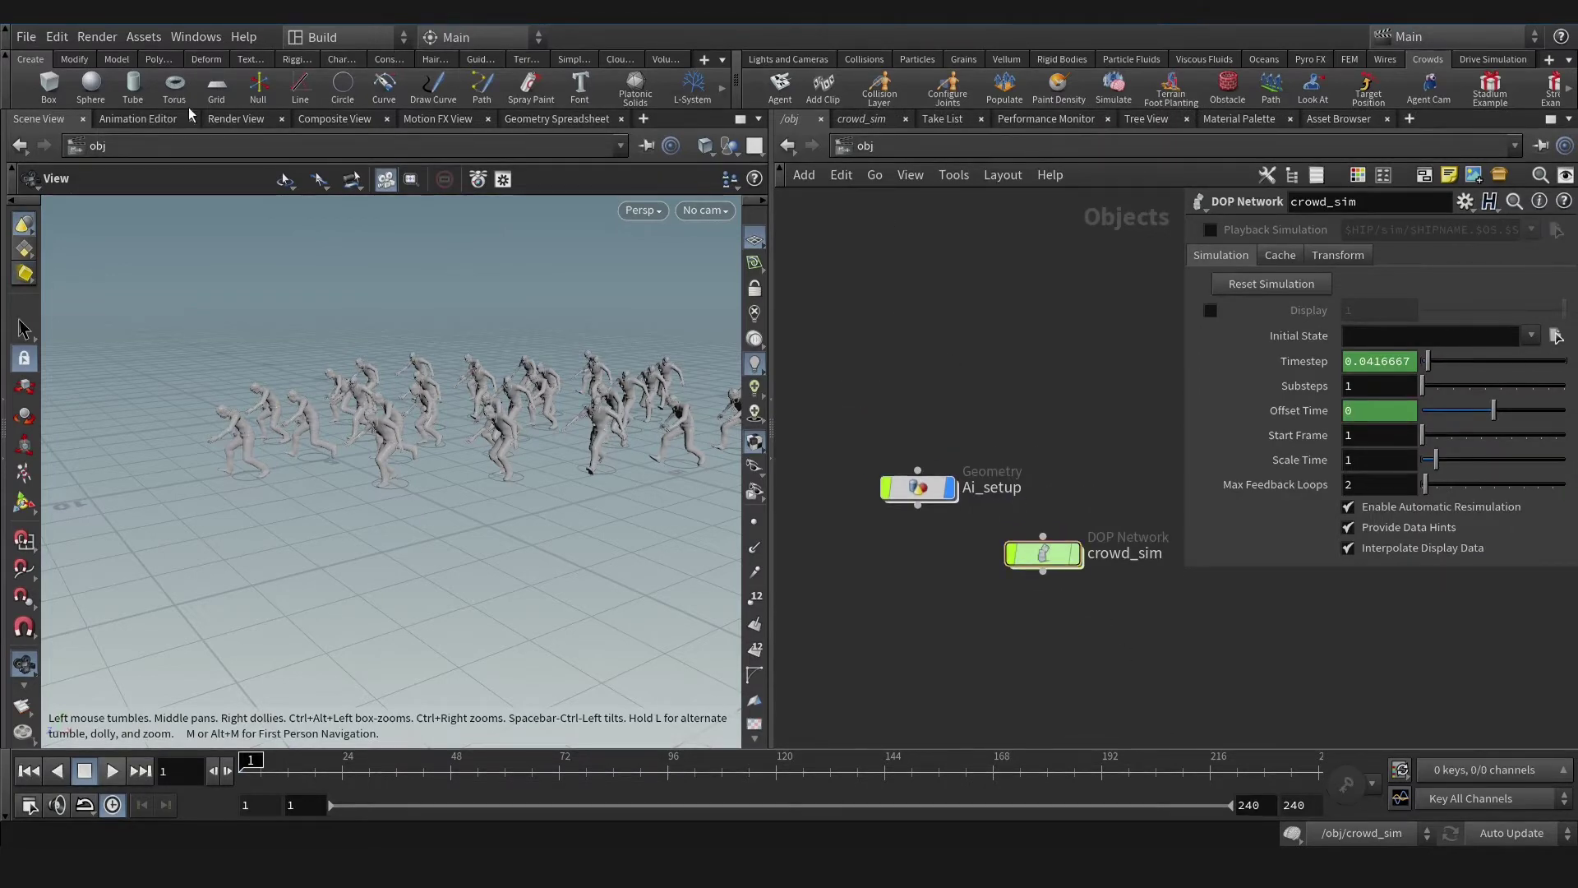
click(48, 83)
click(240, 481)
middle_drag(444, 181, 740, 184)
middle_drag(487, 181, 625, 184)
drag(241, 422, 244, 378)
alt+drag(263, 395, 449, 443)
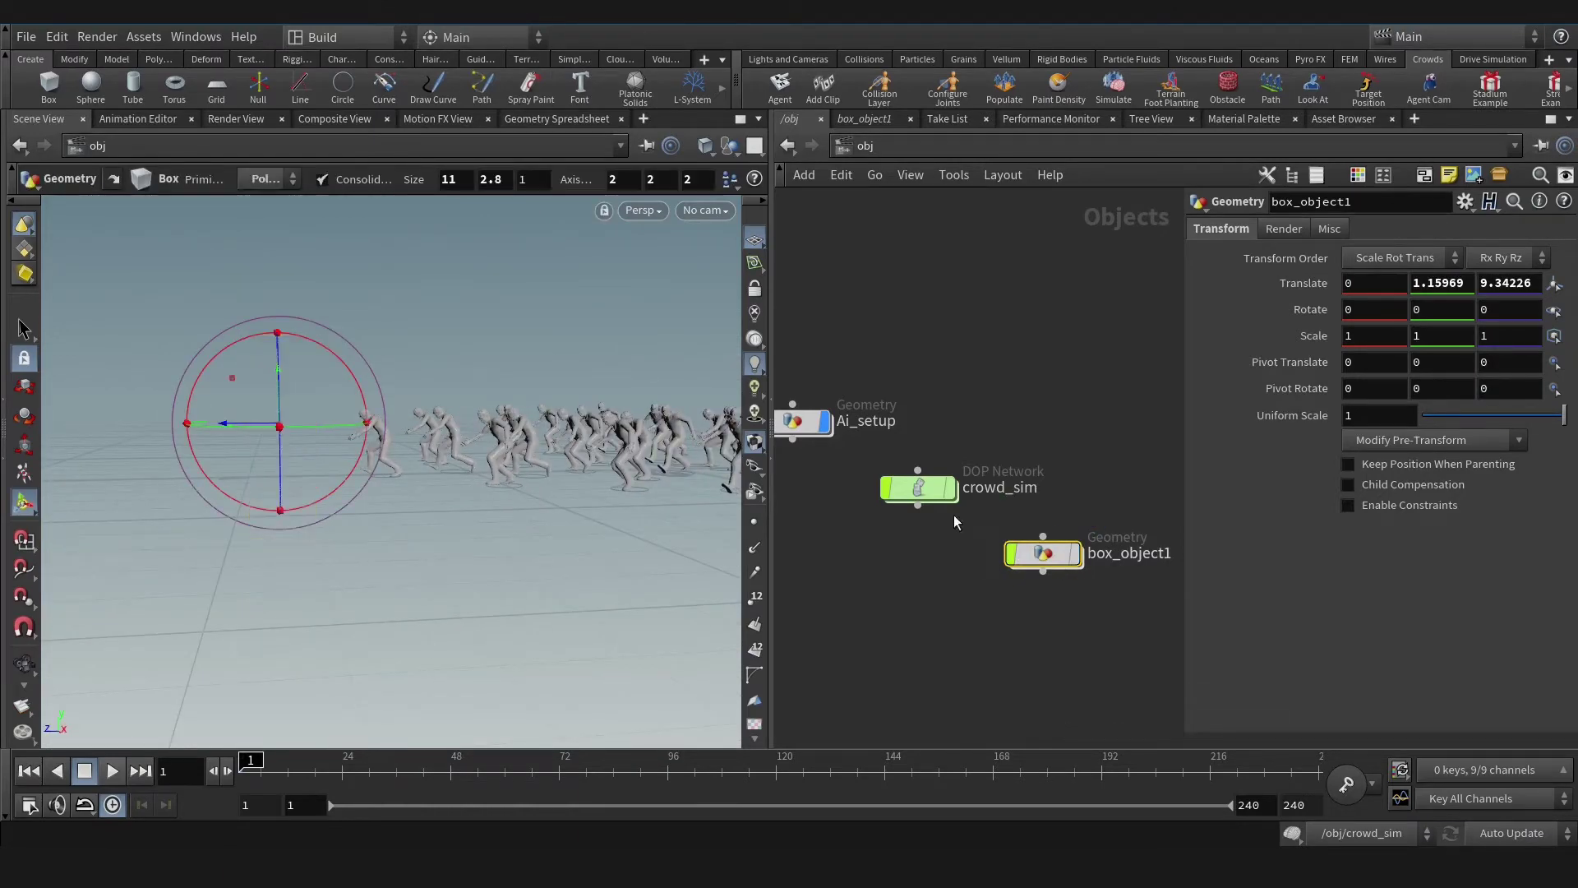
- Set the crowd trigger's object SOP path to /obj/box_object1 and play the simulation
double_click(937, 492)
click(1557, 418)
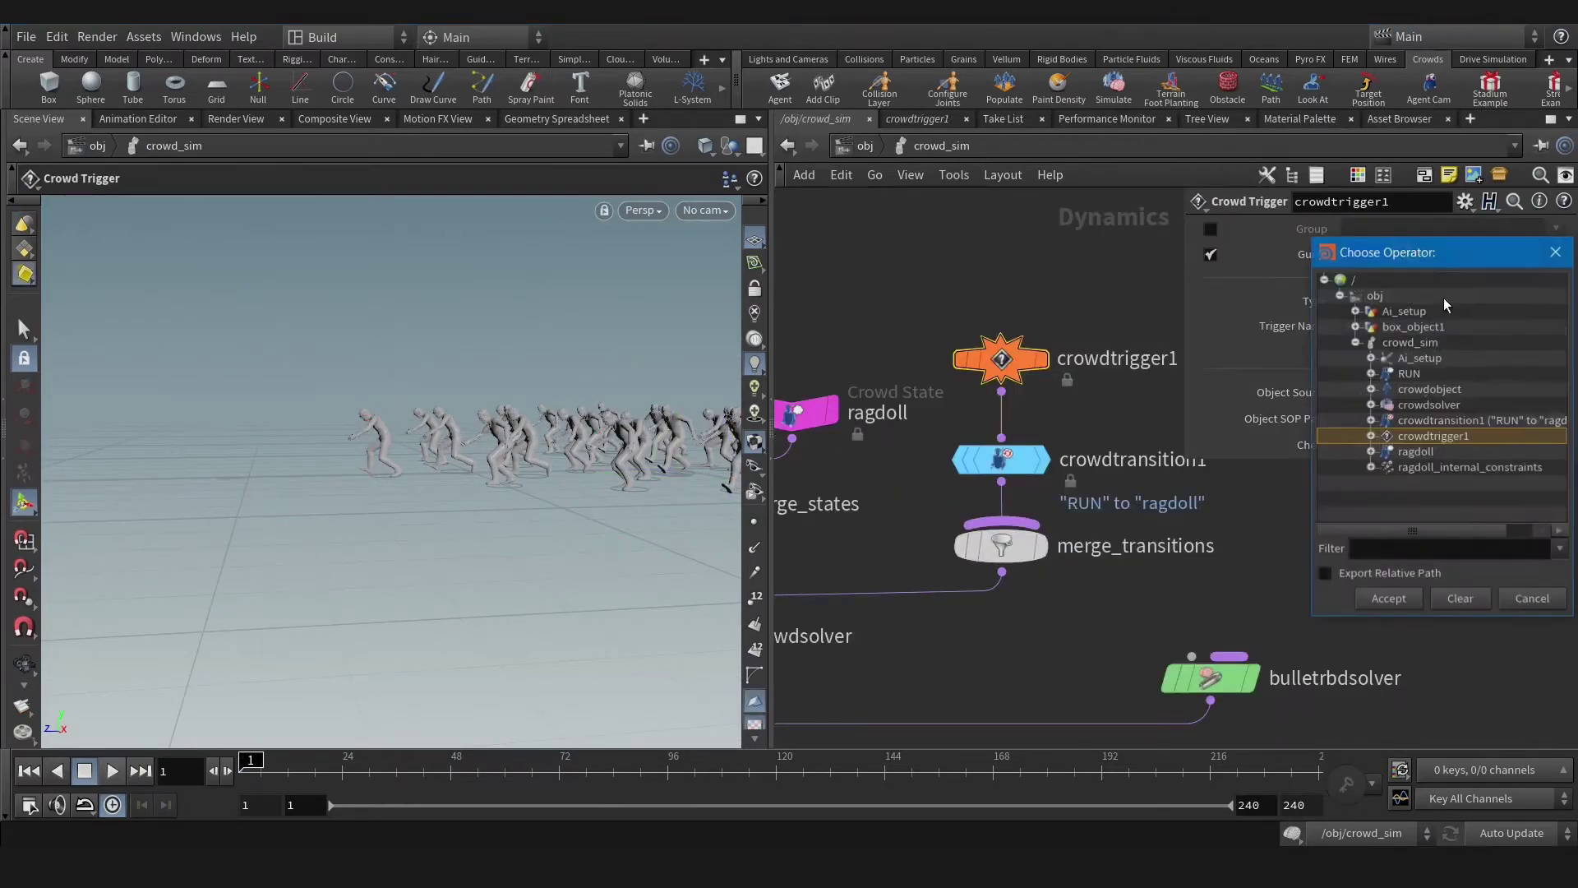
double_click(1404, 324)
alt+drag(216, 603, 156, 696)
key(Escape)
click(113, 772)
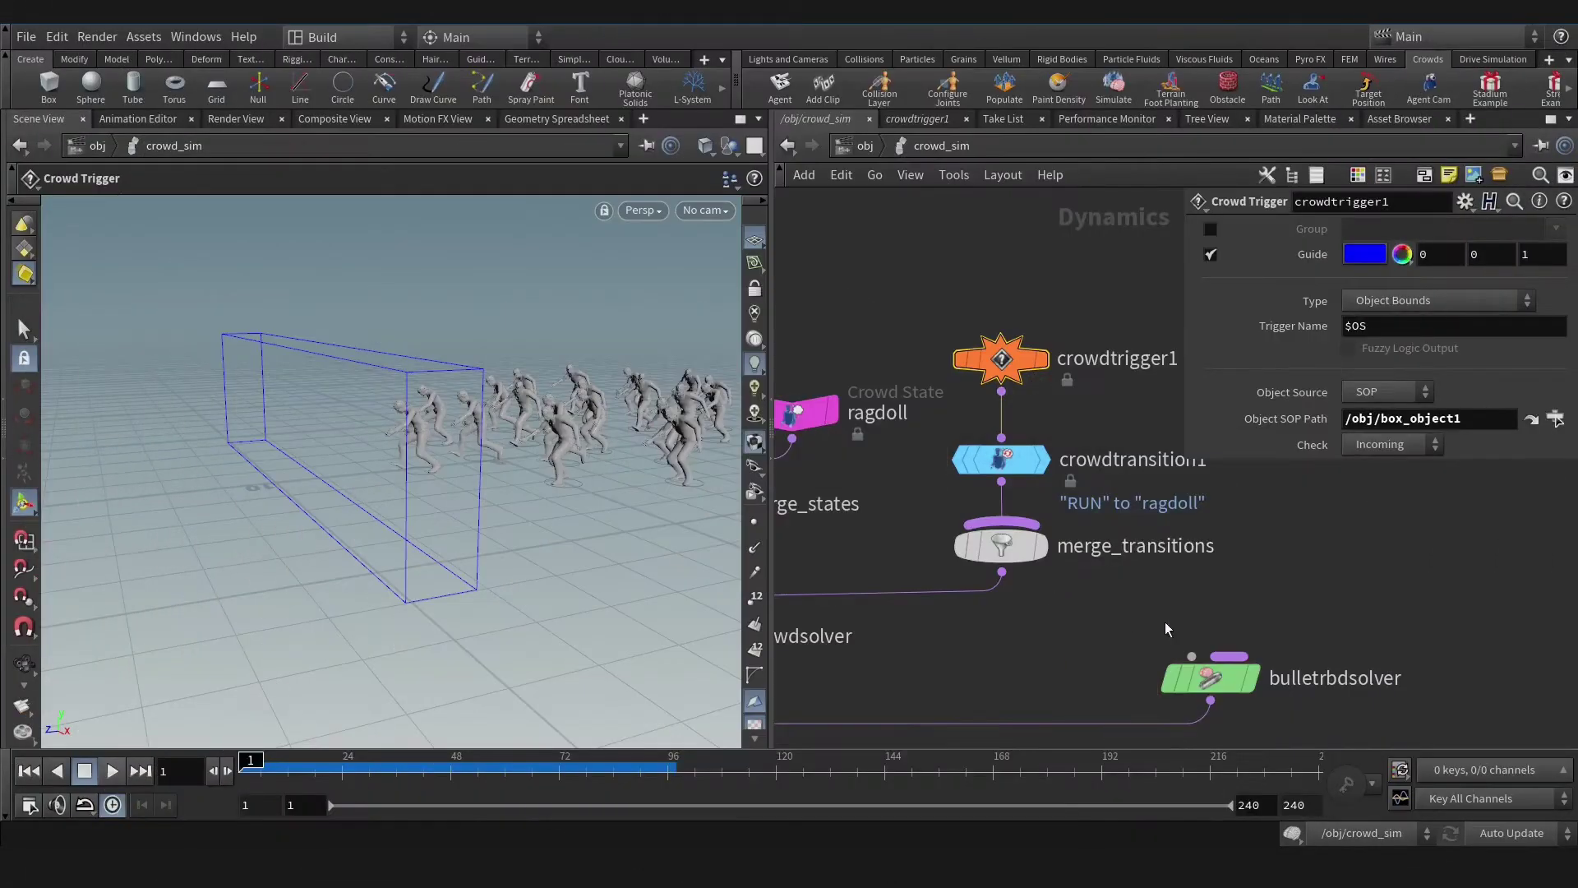
- Replace the Bullet Solver in the crowd network with a Rigid Body Solver on the same connection
scroll(953, 436, up, 3)
middle_drag(919, 474, 943, 477)
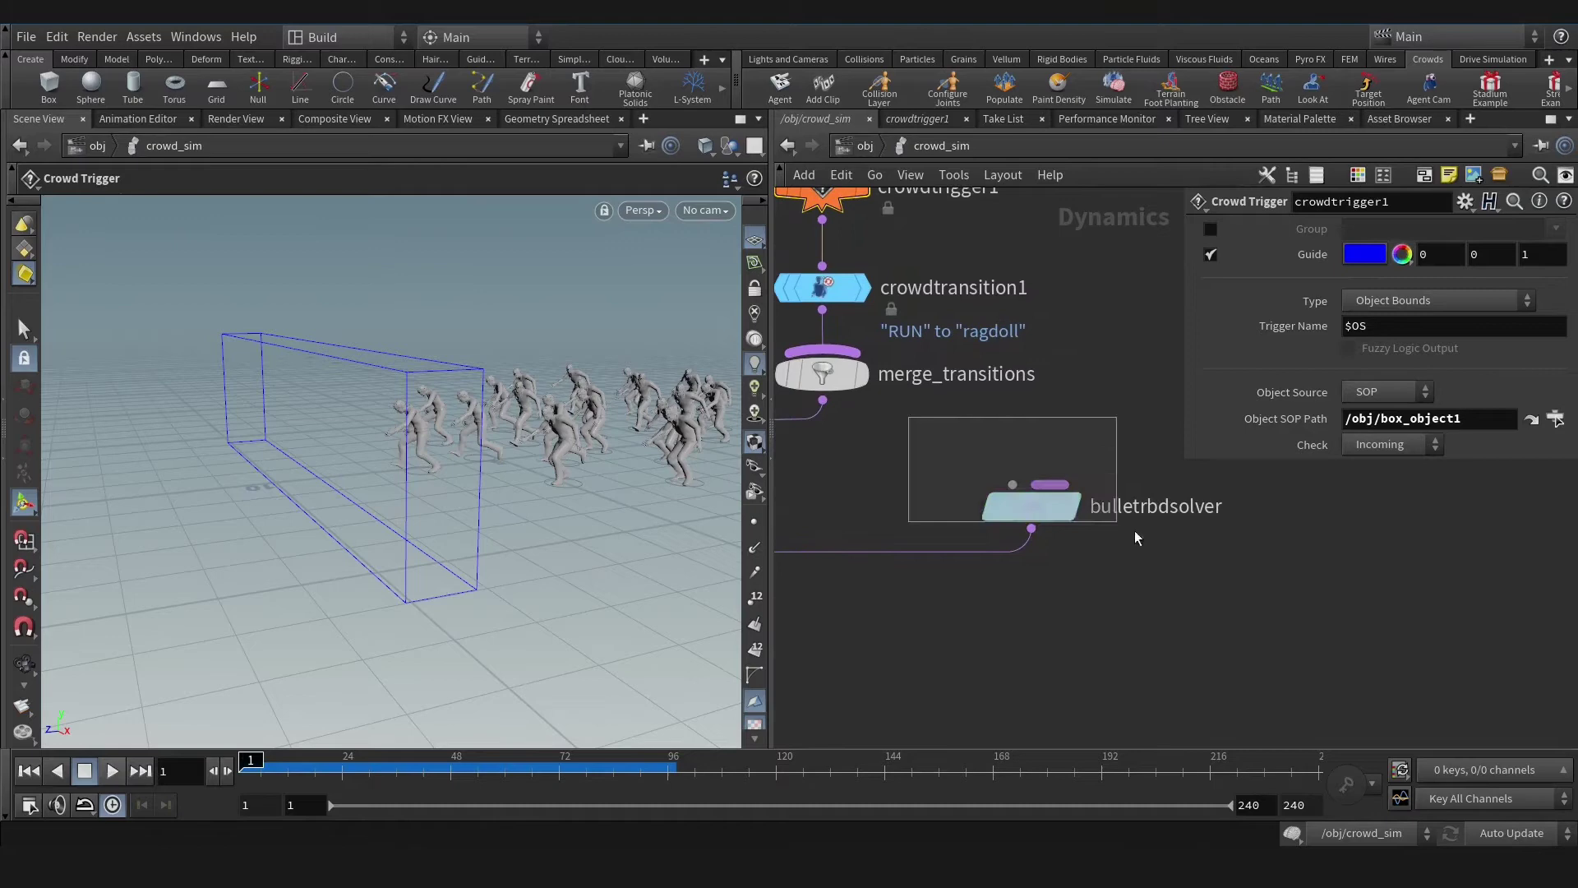
drag(1134, 530, 1143, 537)
middle_drag(1081, 626, 990, 634)
key(Tab)
text(r)
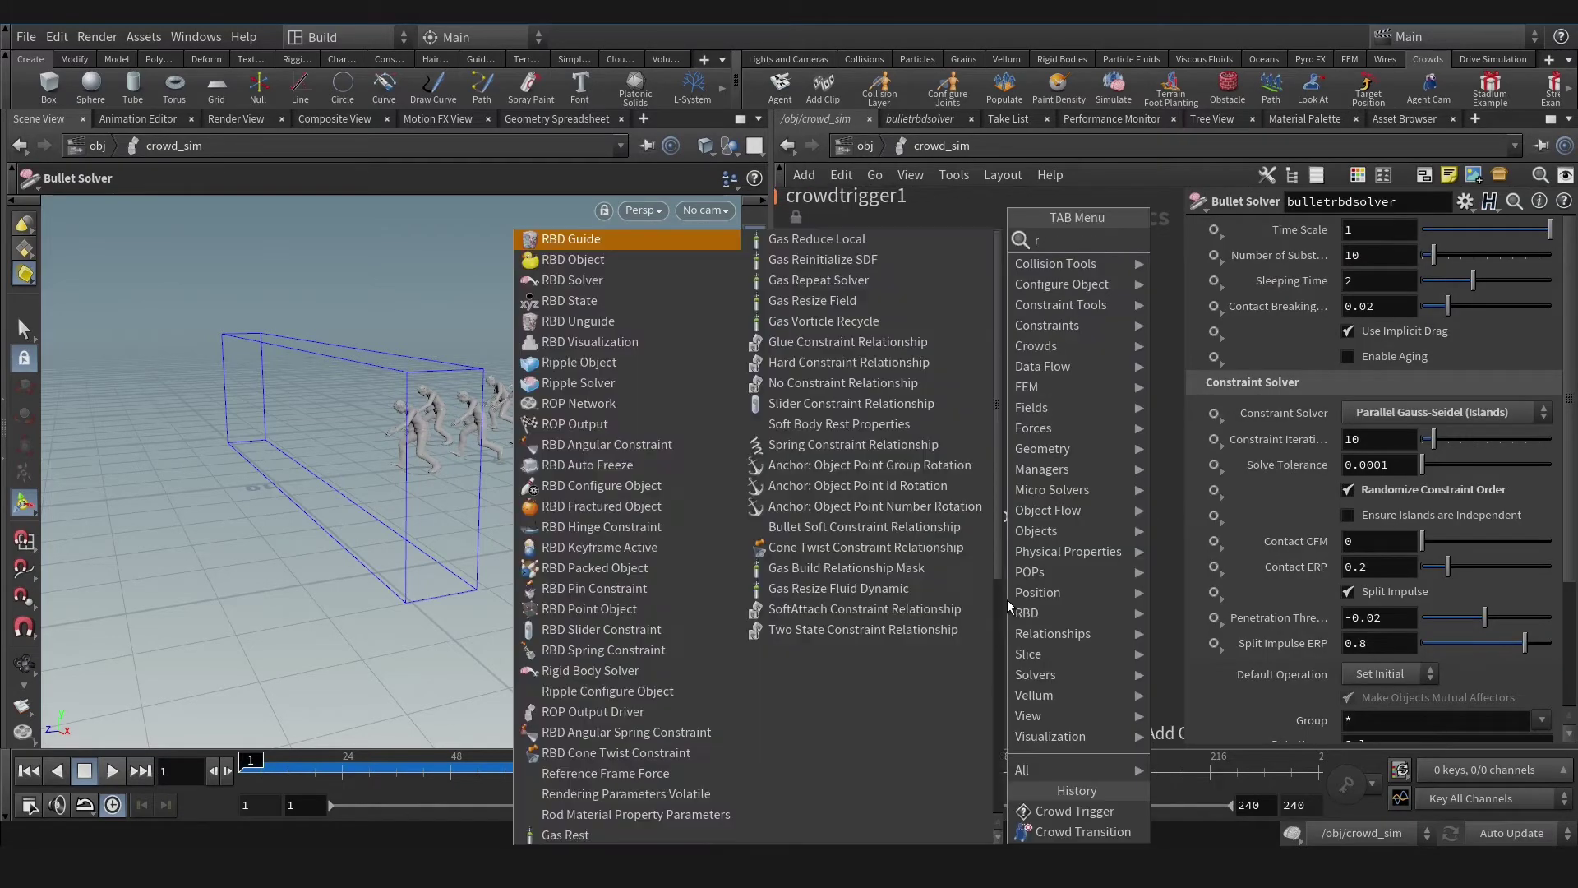
text(i)
click(1228, 281)
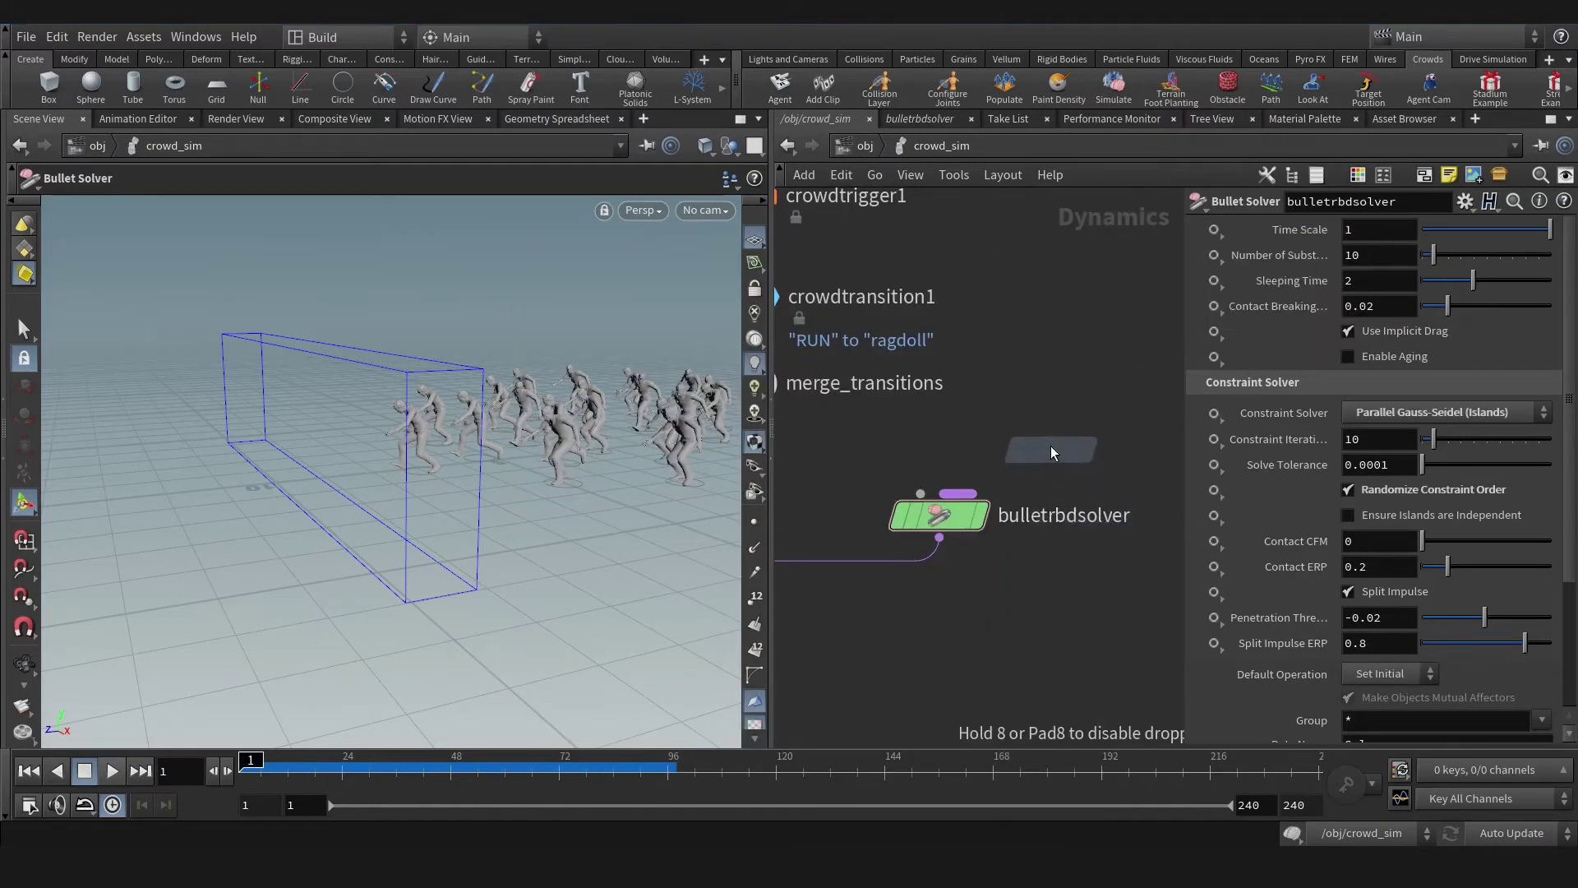
click(1048, 422)
click(957, 520)
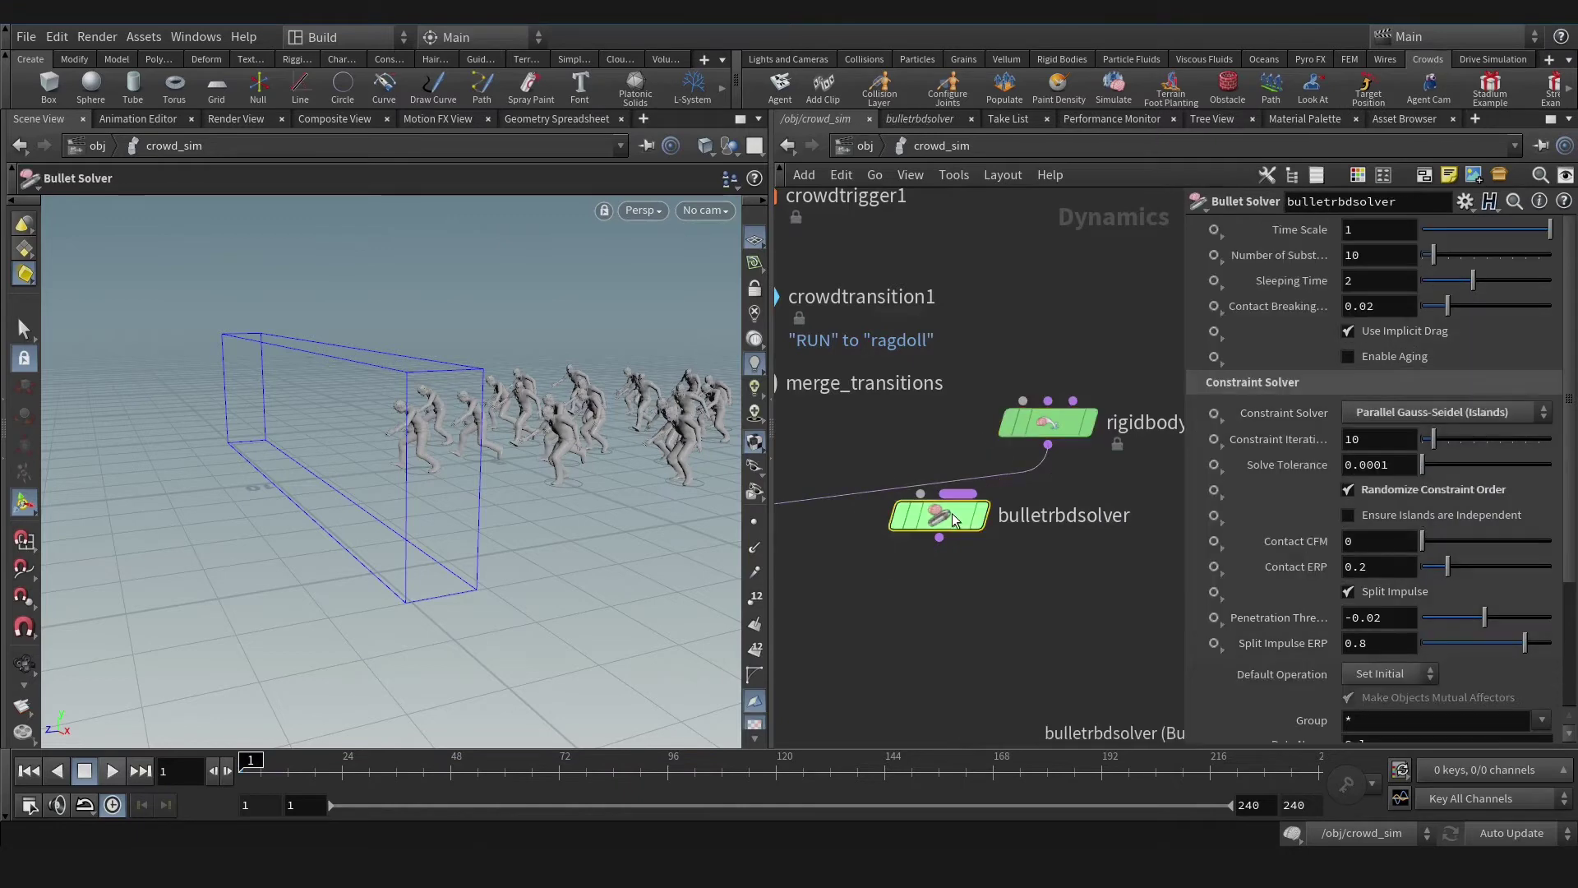
key(Delete)
drag(1054, 429, 986, 547)
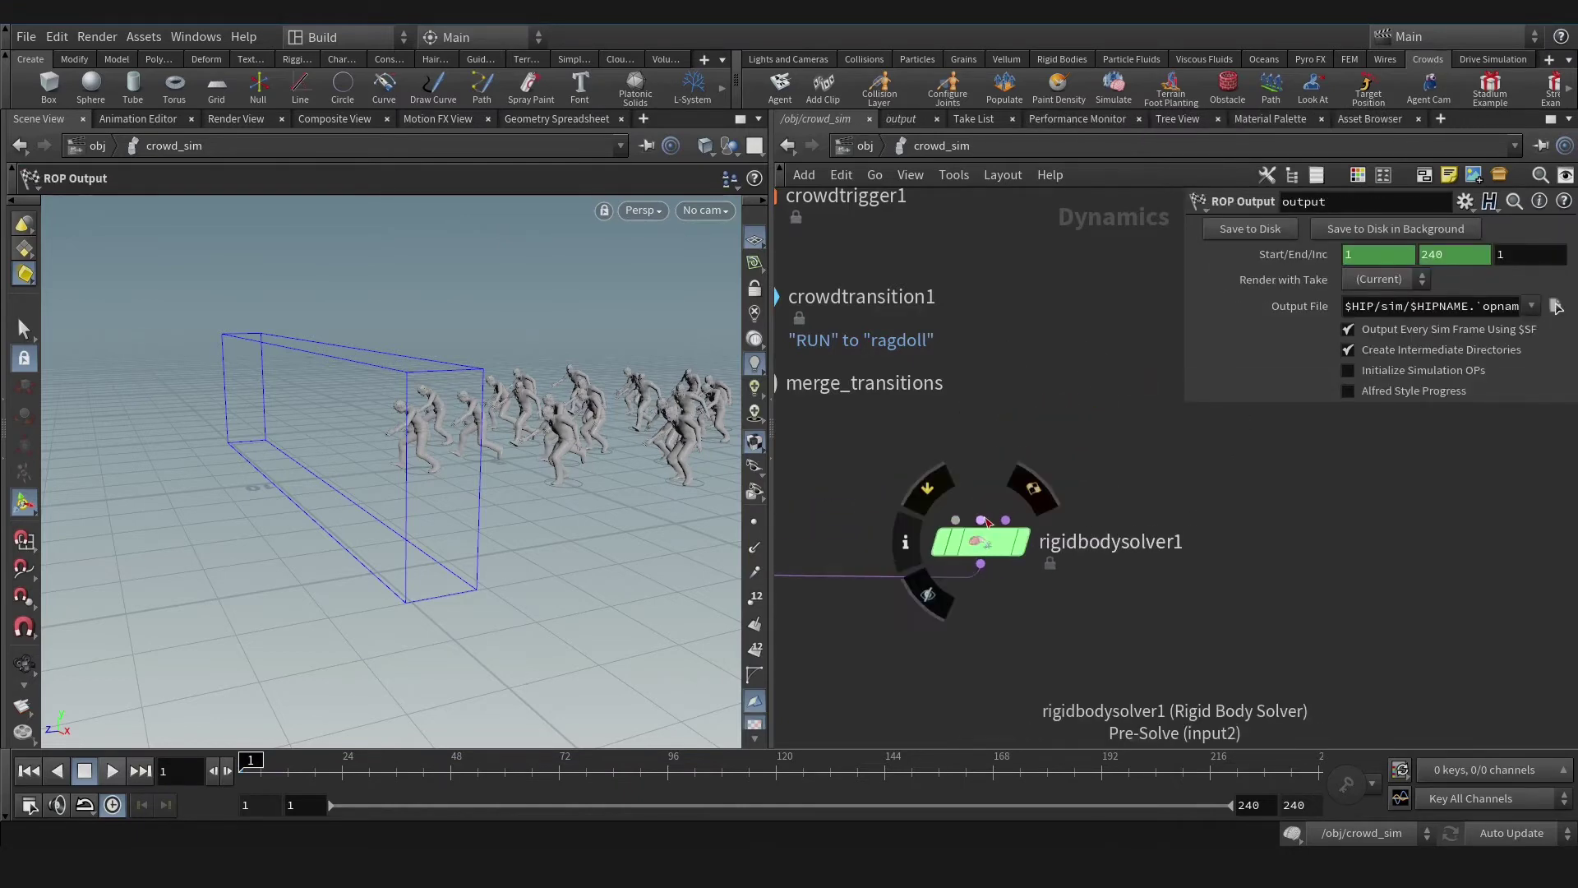
- Wire a POP Force into the rigid body solver's pre-solve input and set its noise amplitude to 10
click(984, 522)
key(Tab)
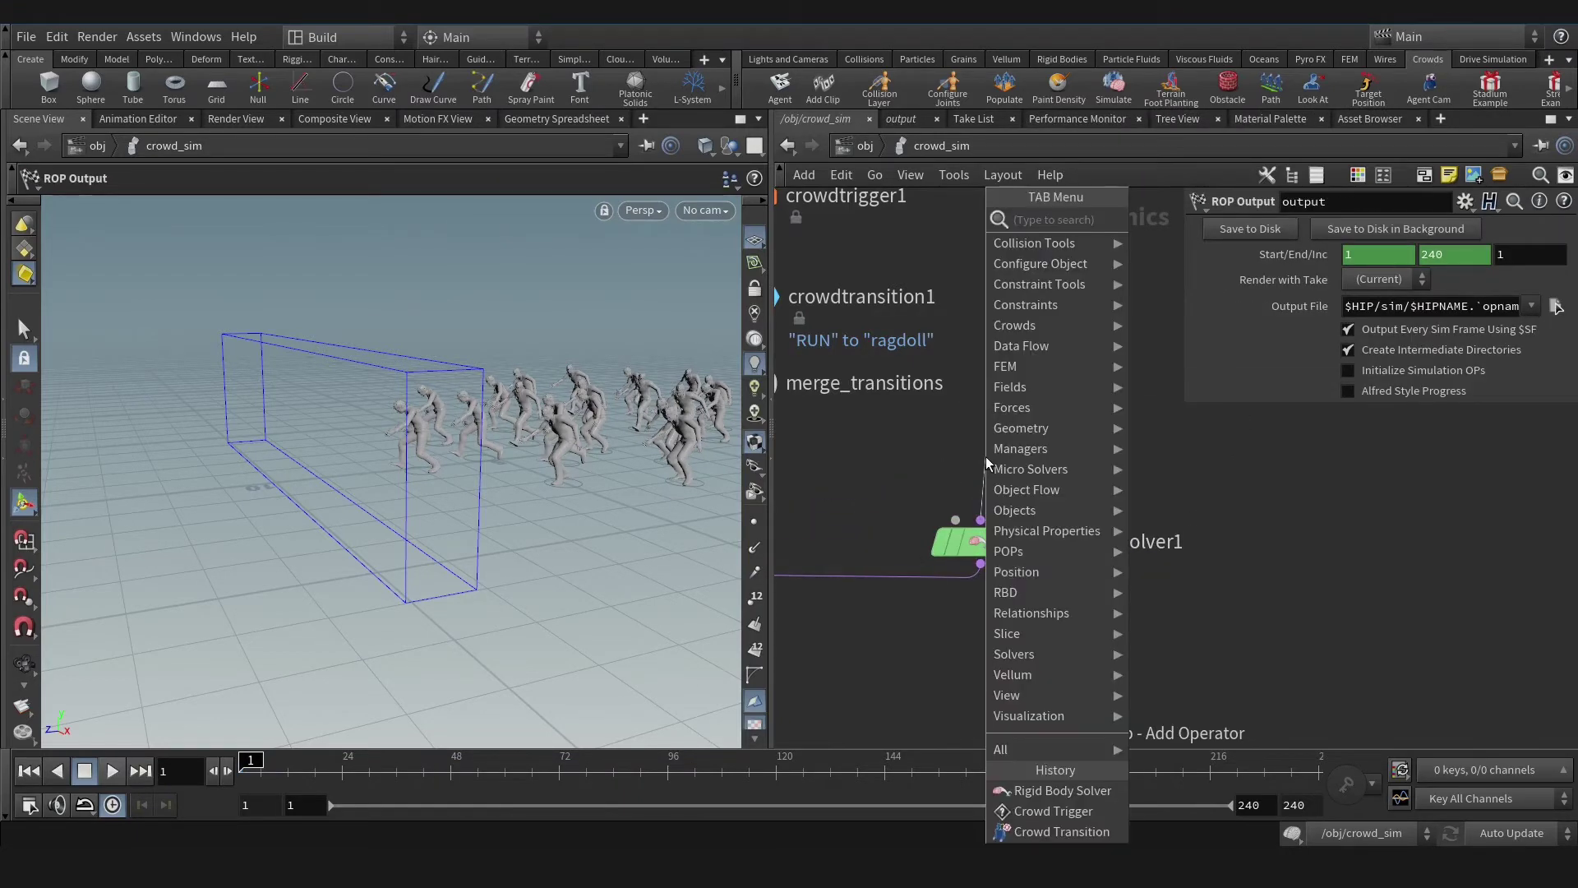
text(for)
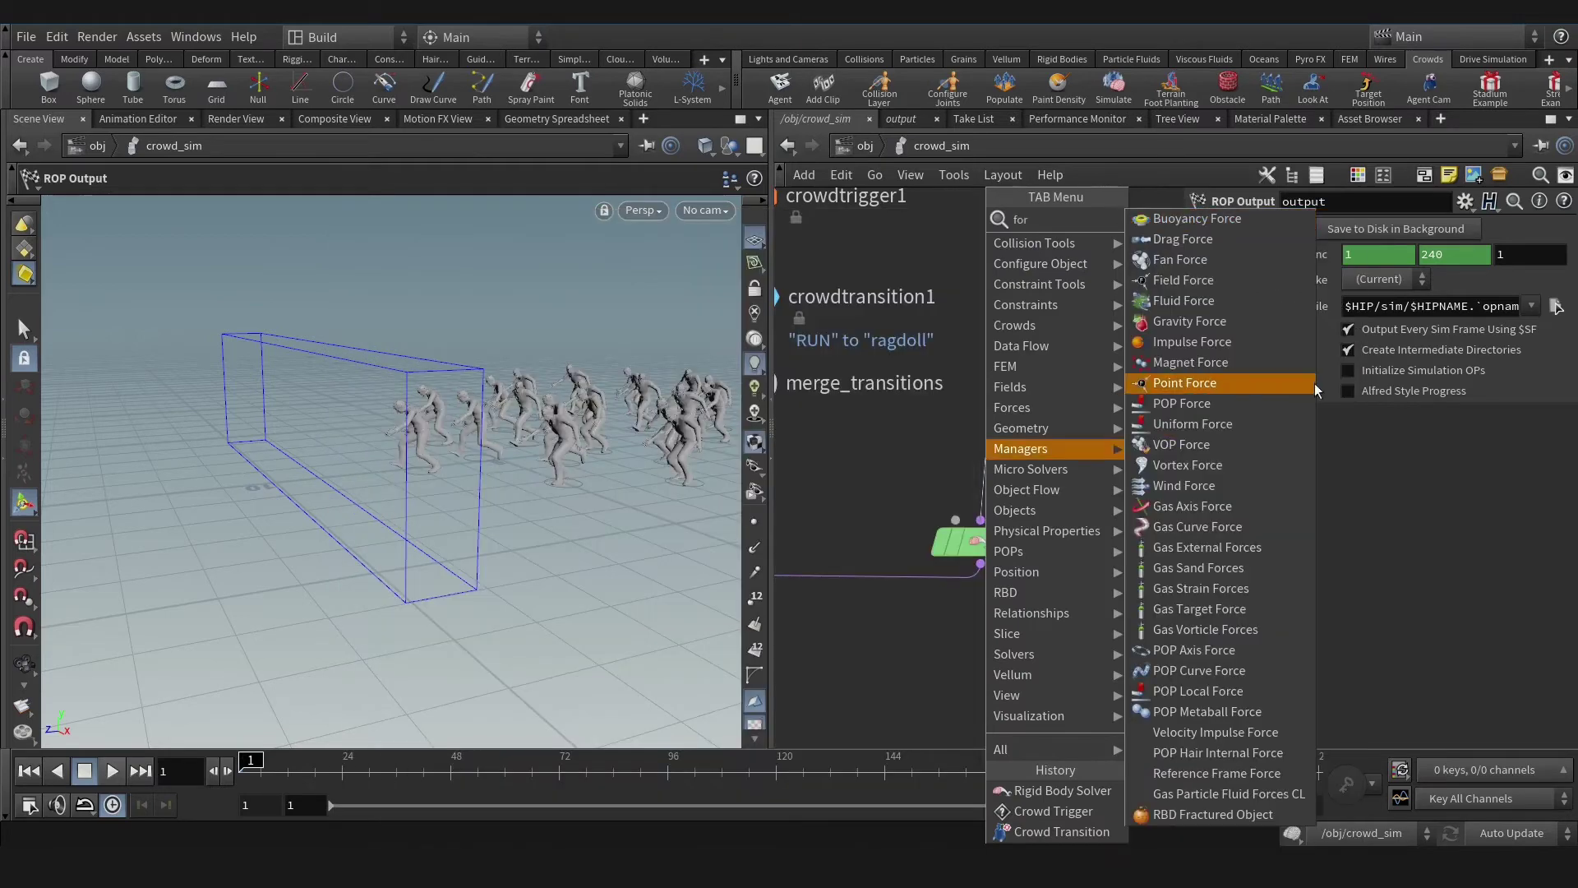
click(1184, 404)
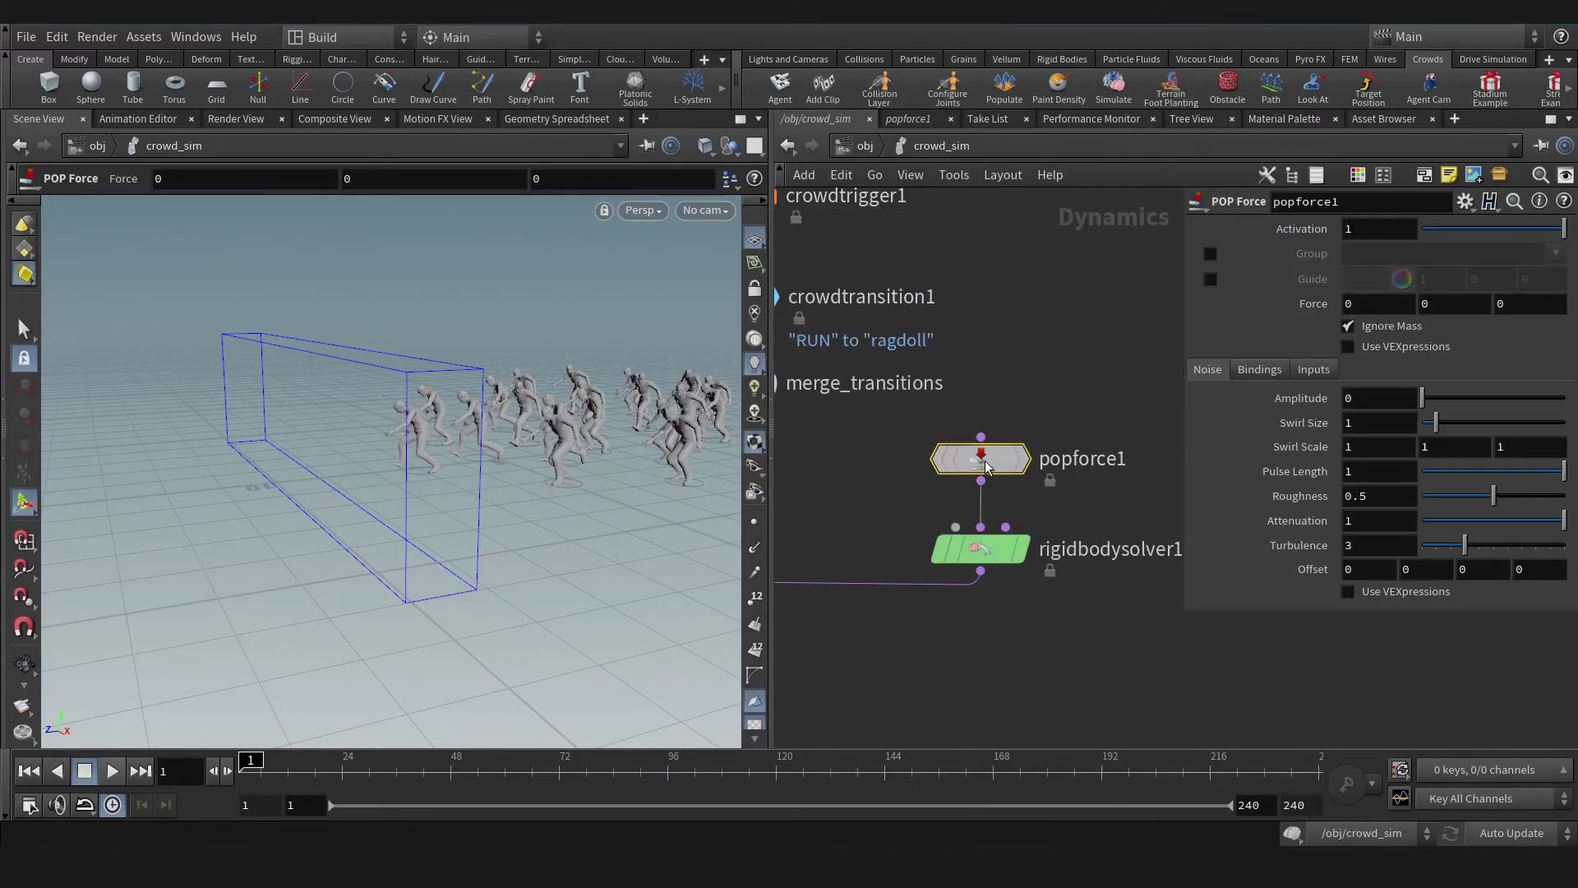
drag(982, 471, 993, 468)
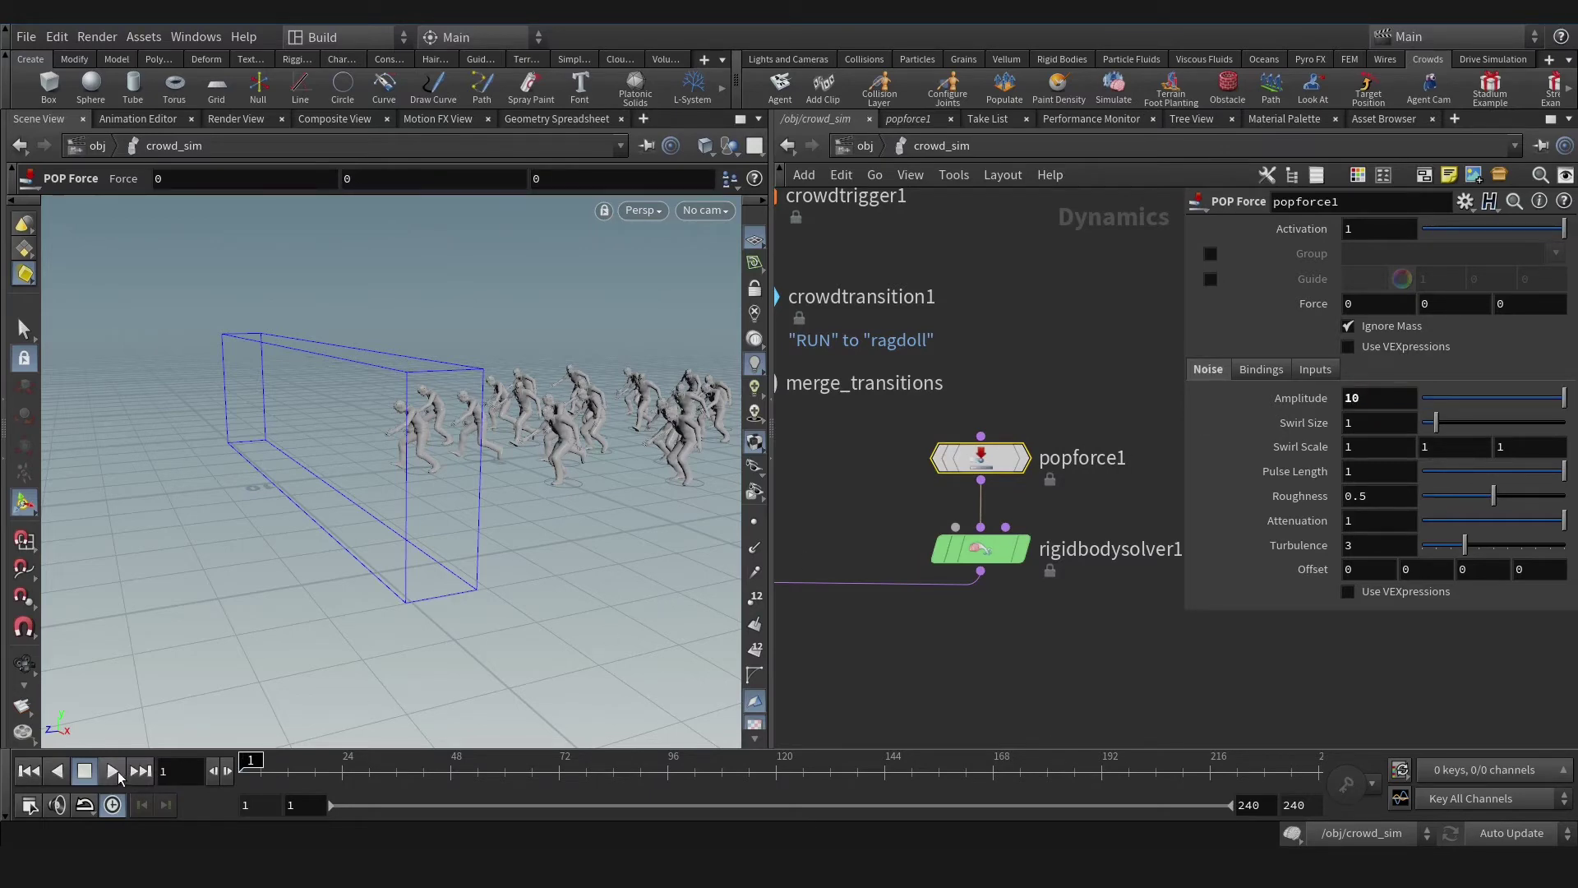
- Play the crowd simulation with the POP Force applied, then rewind to frame 1
click(115, 773)
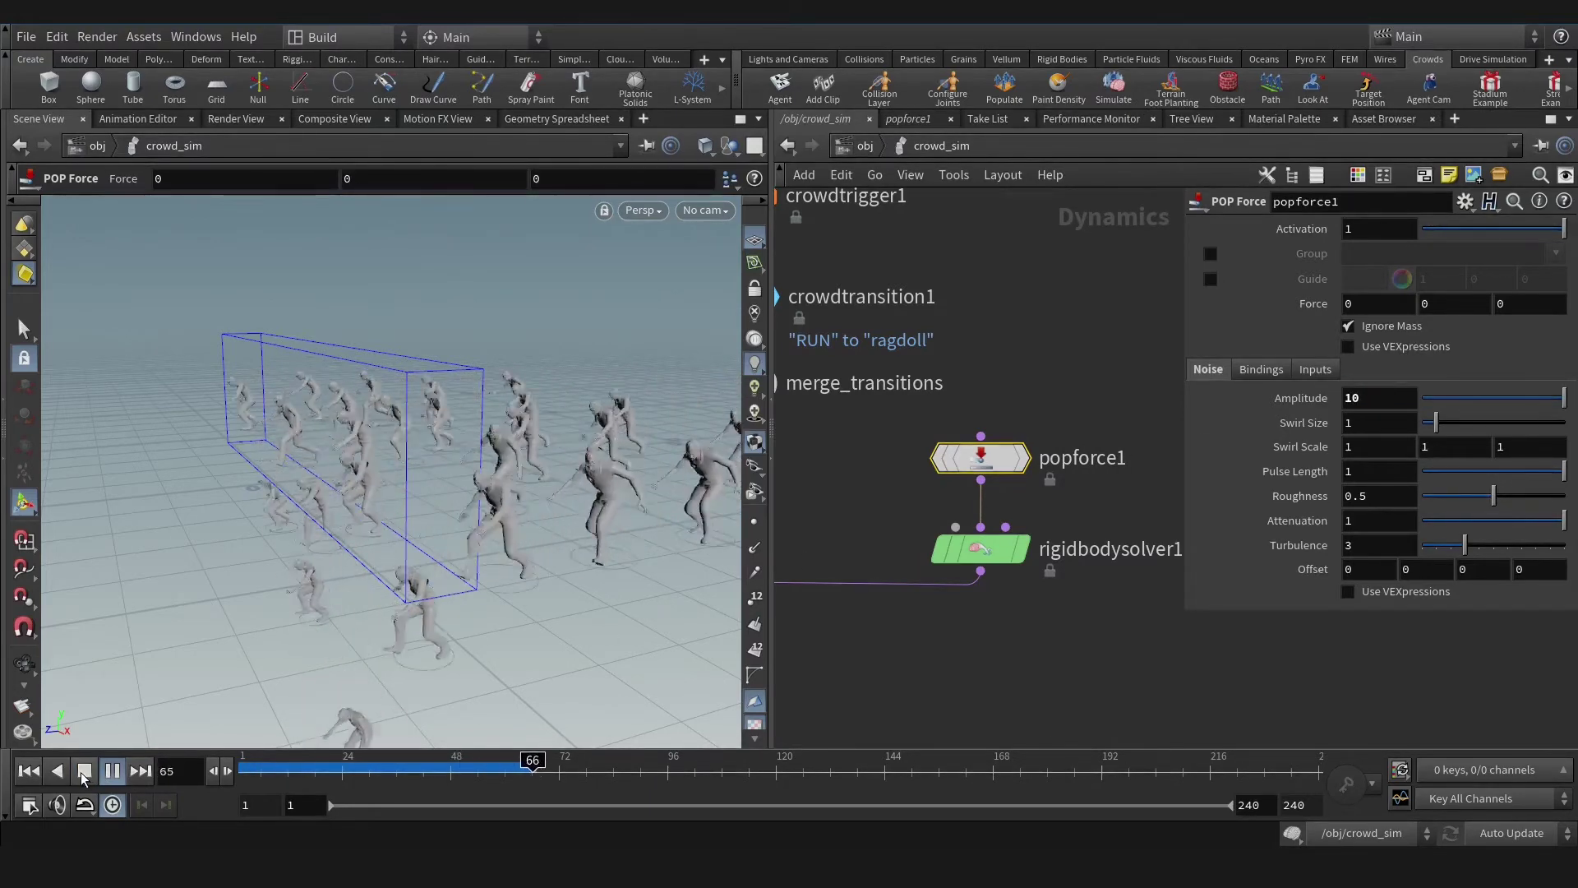
click(84, 771)
click(25, 776)
- Set the RUN state's RBD Ragdoll option to Animated Static, replay the simulation and rewind to frame 1
middle_drag(1065, 300, 1220, 524)
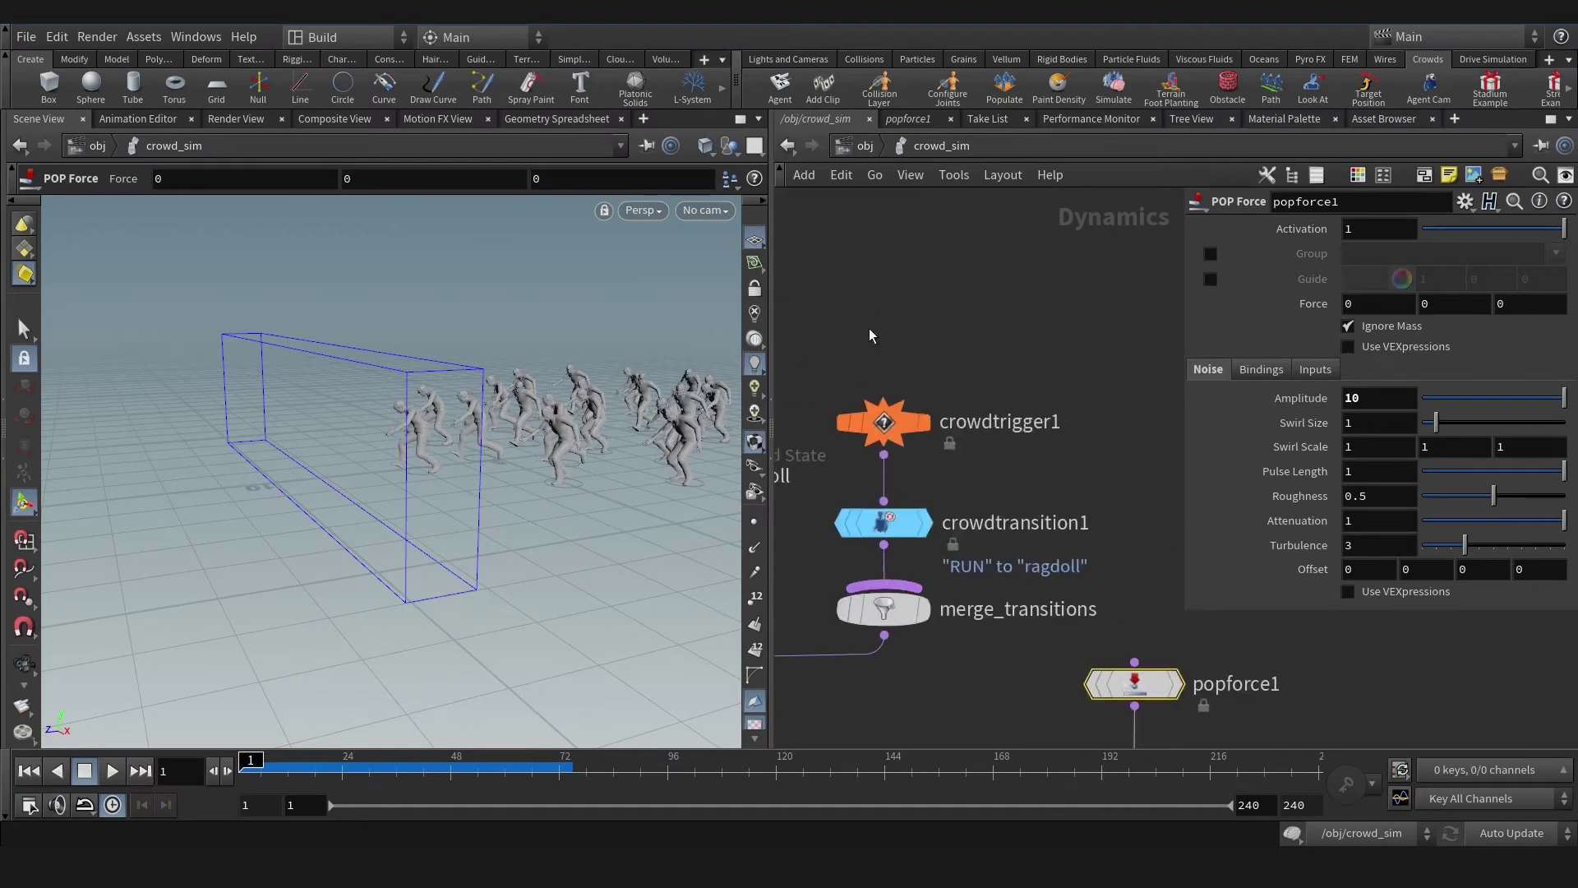
middle_drag(874, 332, 1148, 291)
middle_drag(949, 370, 1021, 289)
click(855, 308)
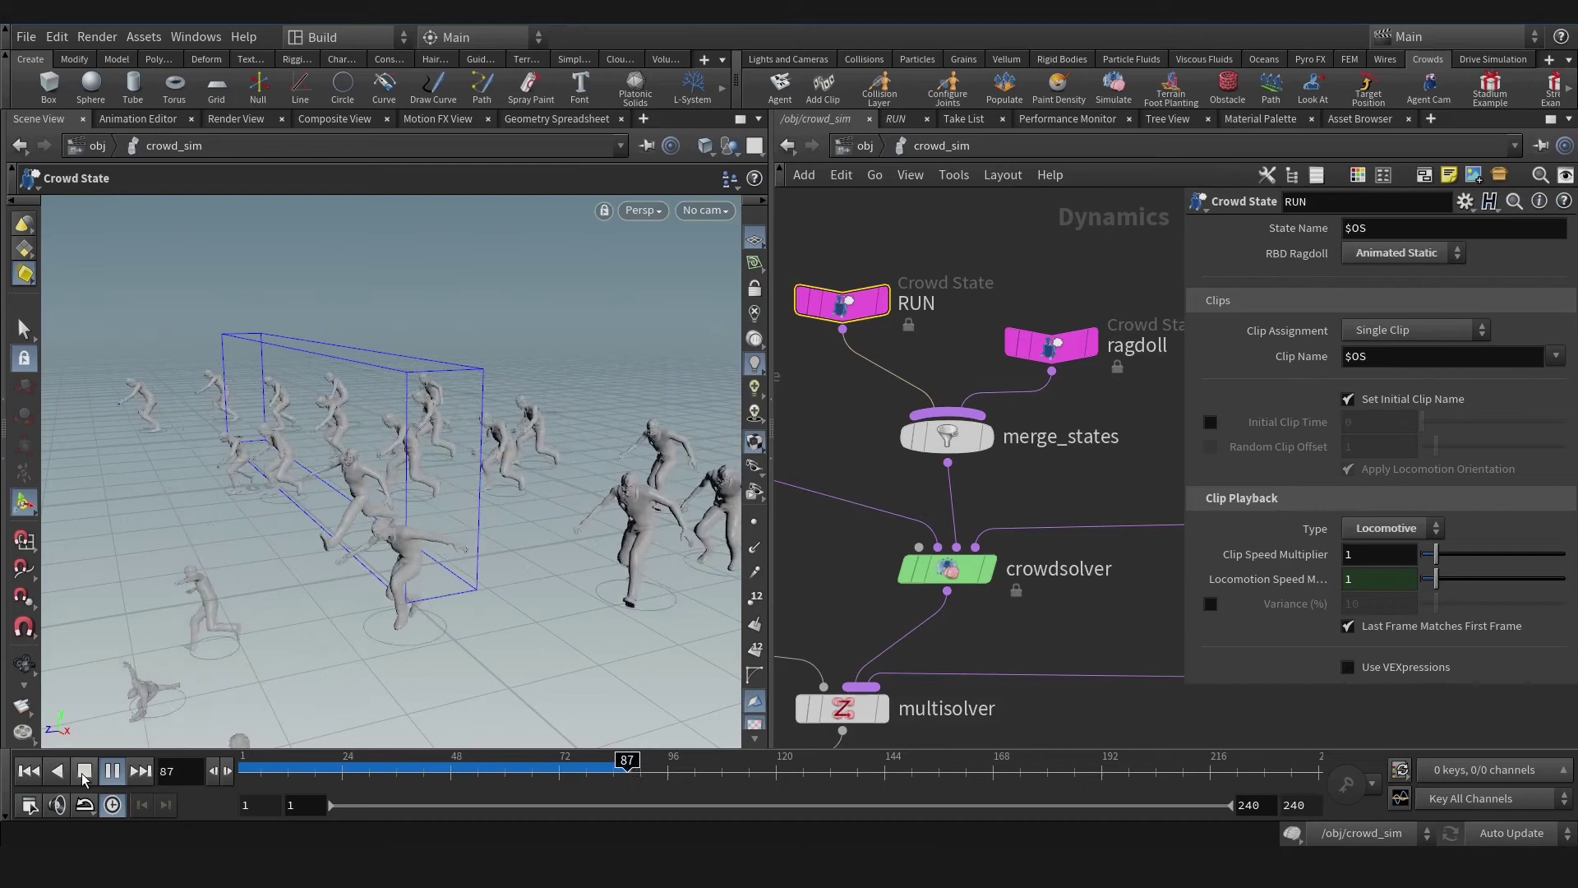
click(29, 770)
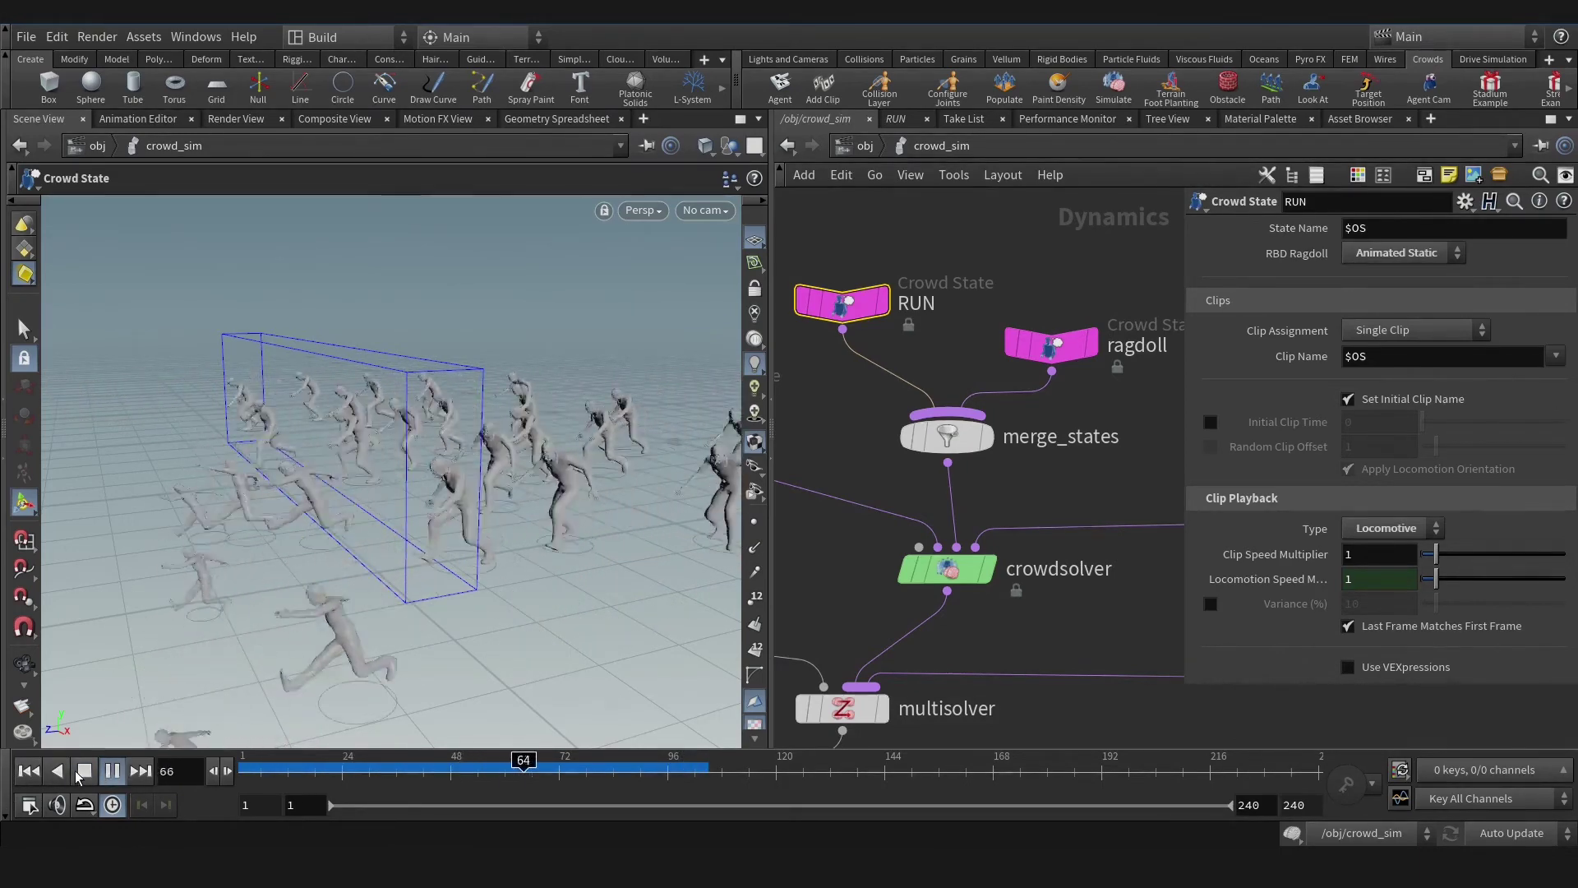
click(80, 774)
click(23, 775)
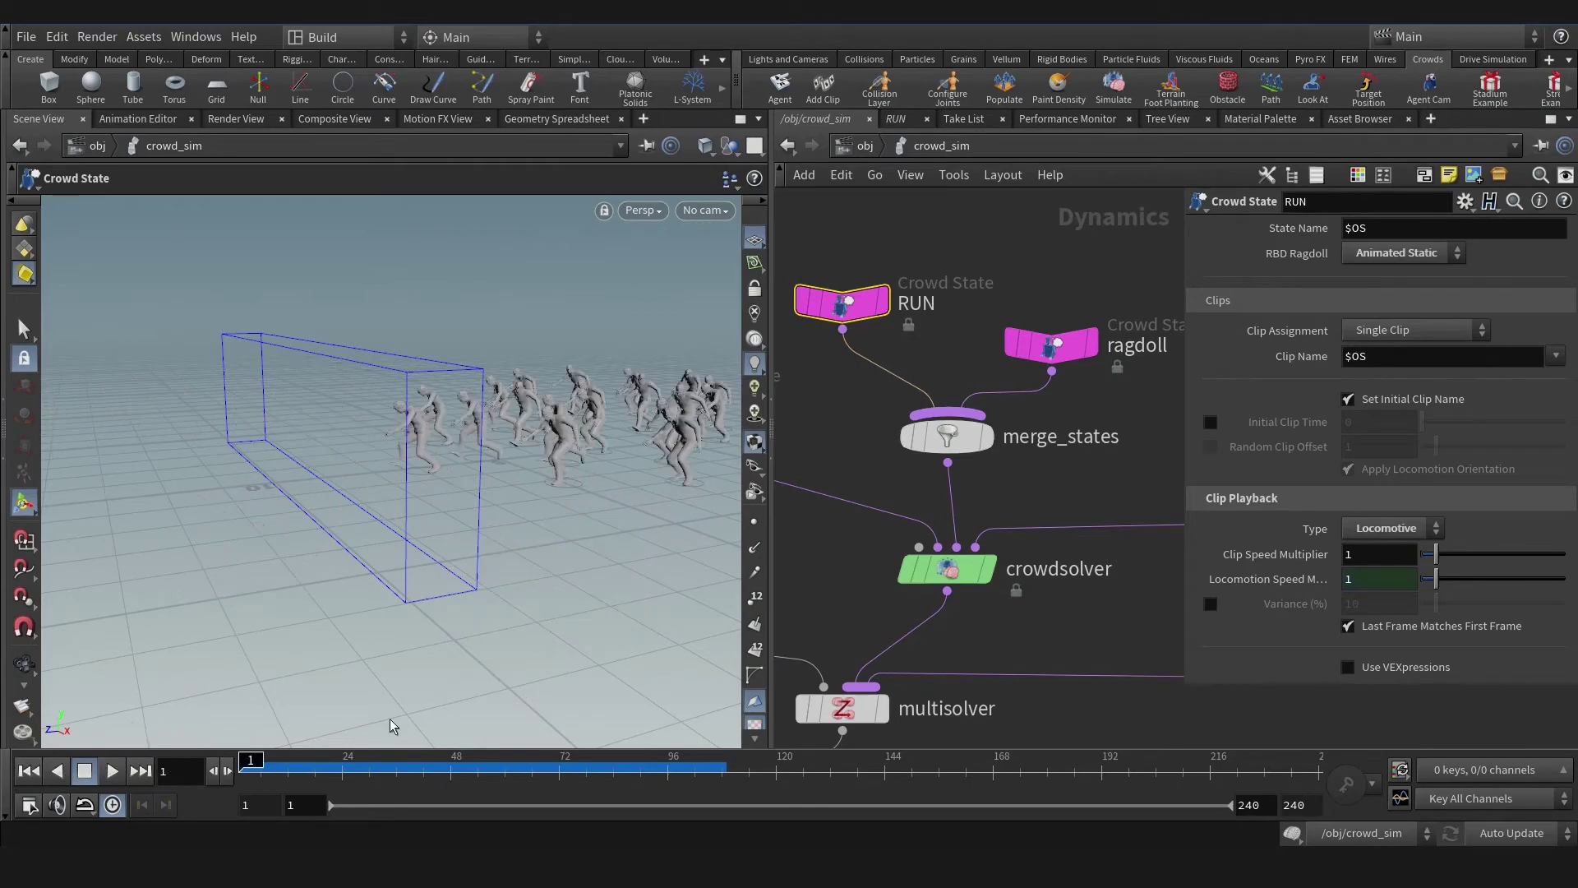
- Raise the POP Force's noise amplitude to 100 and play the simulation up to frame 109
middle_drag(1058, 606, 641, 487)
click(1079, 442)
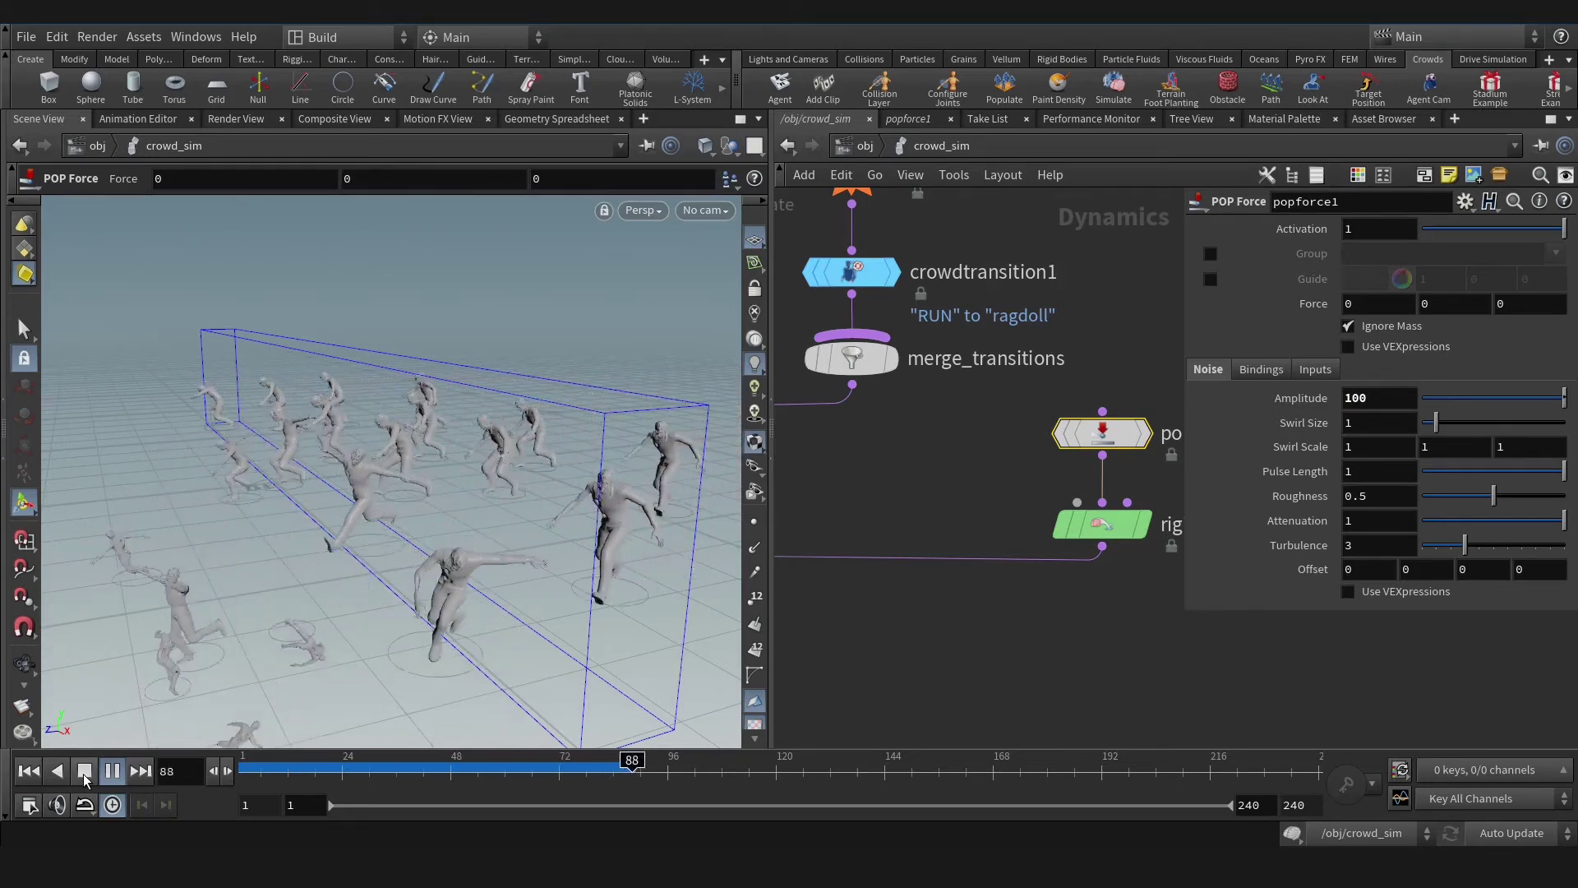
click(84, 773)
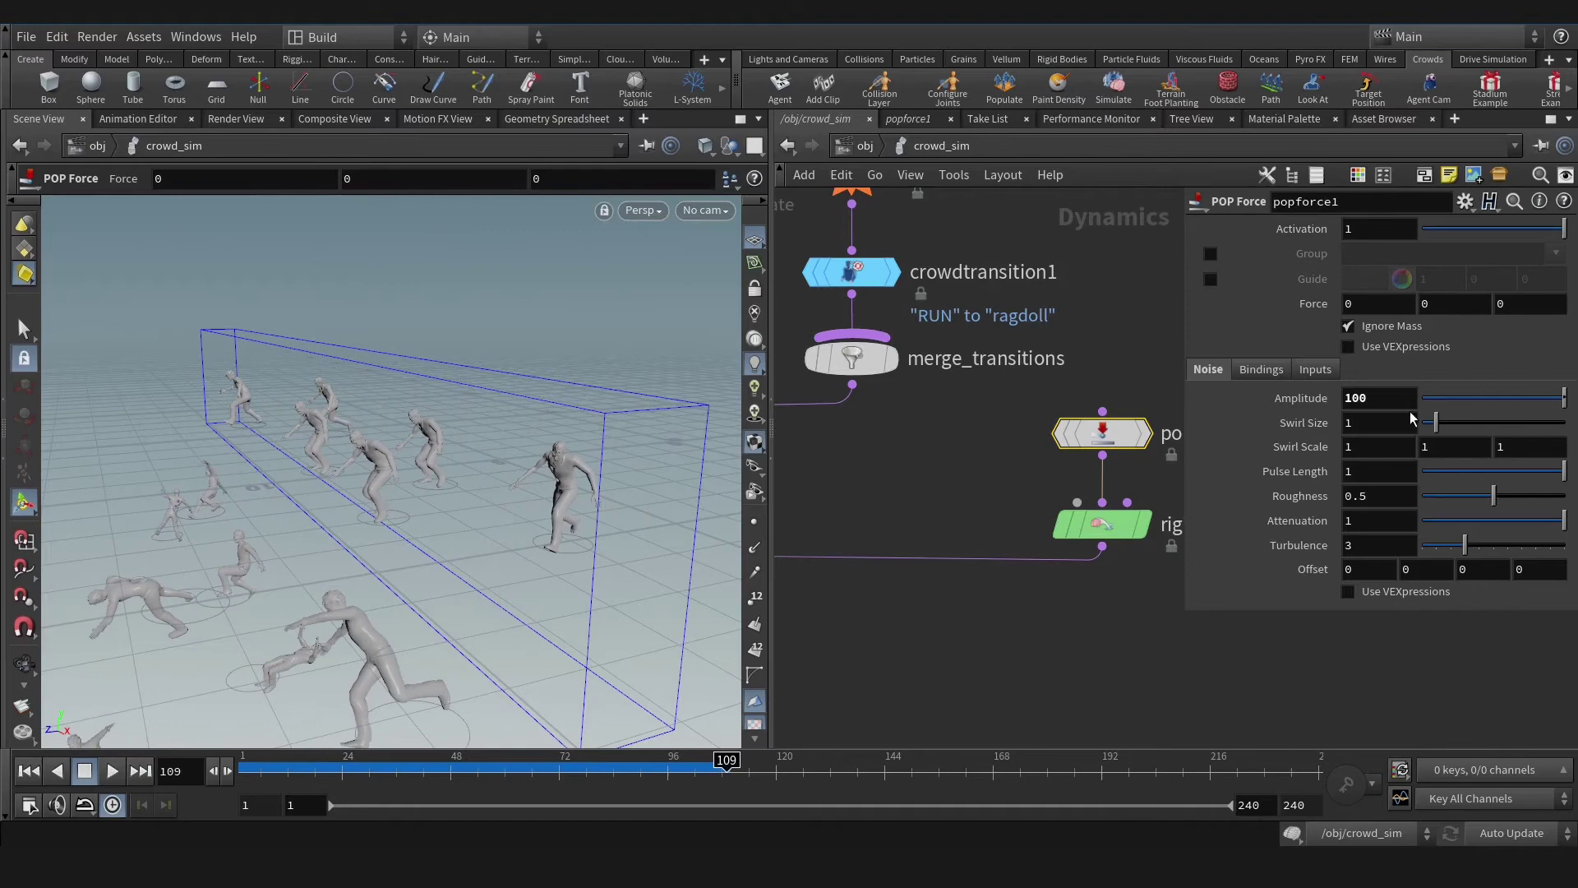
- Add a Ground Plane wired into merge_static_collisions
alt+right_drag(395, 531, 287, 503)
middle_drag(954, 511, 1151, 502)
middle_drag(822, 592, 1257, 563)
middle_drag(789, 567, 975, 550)
middle_drag(1094, 711, 1240, 678)
key(Tab)
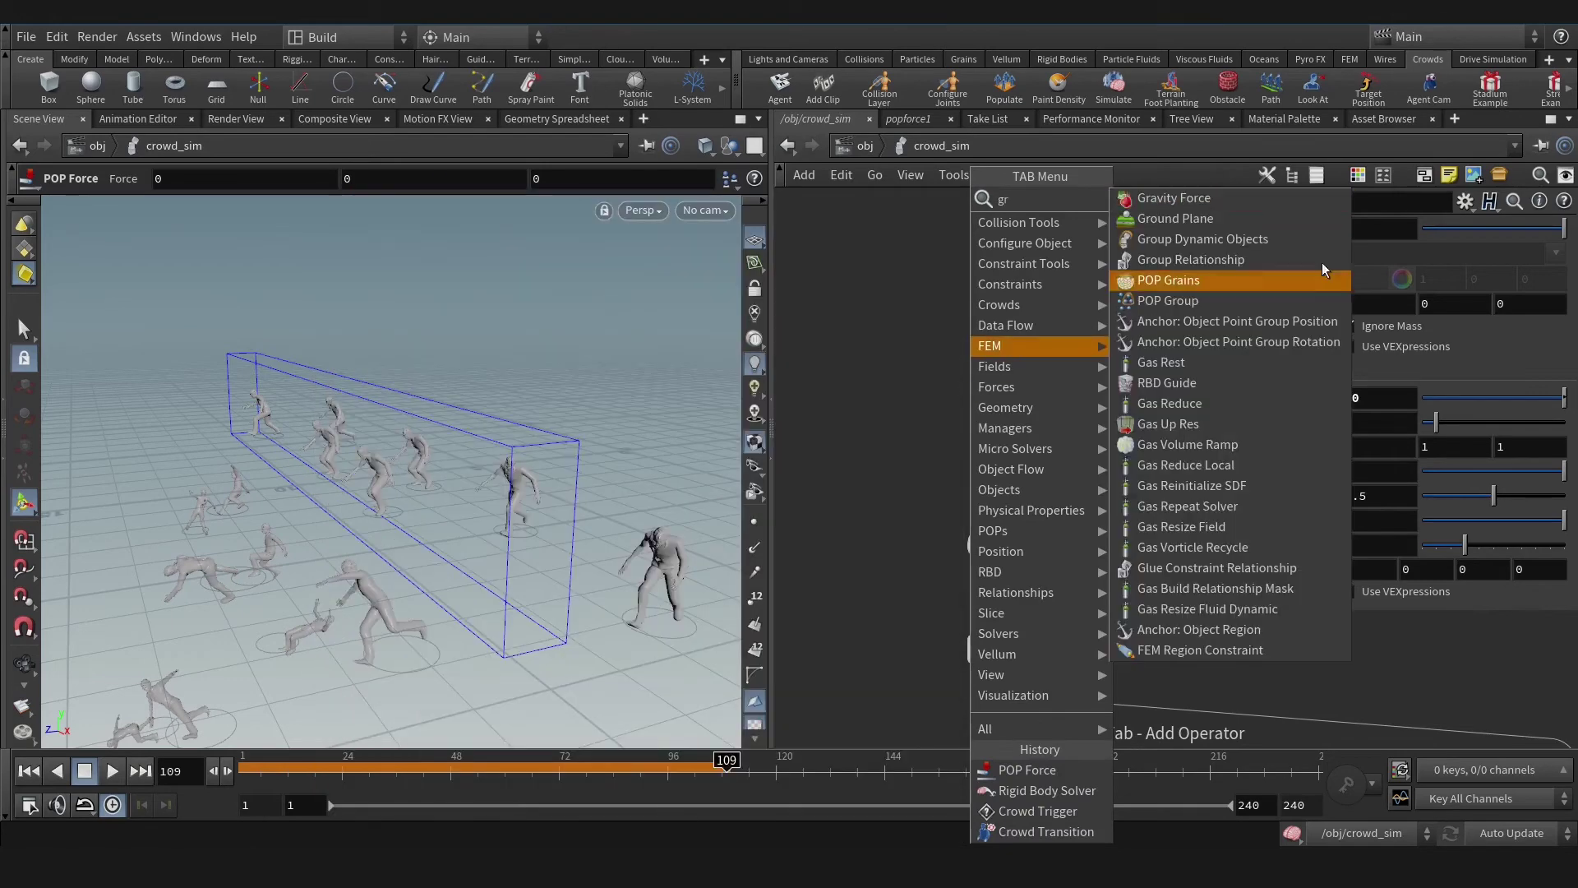
click(1192, 281)
click(1002, 430)
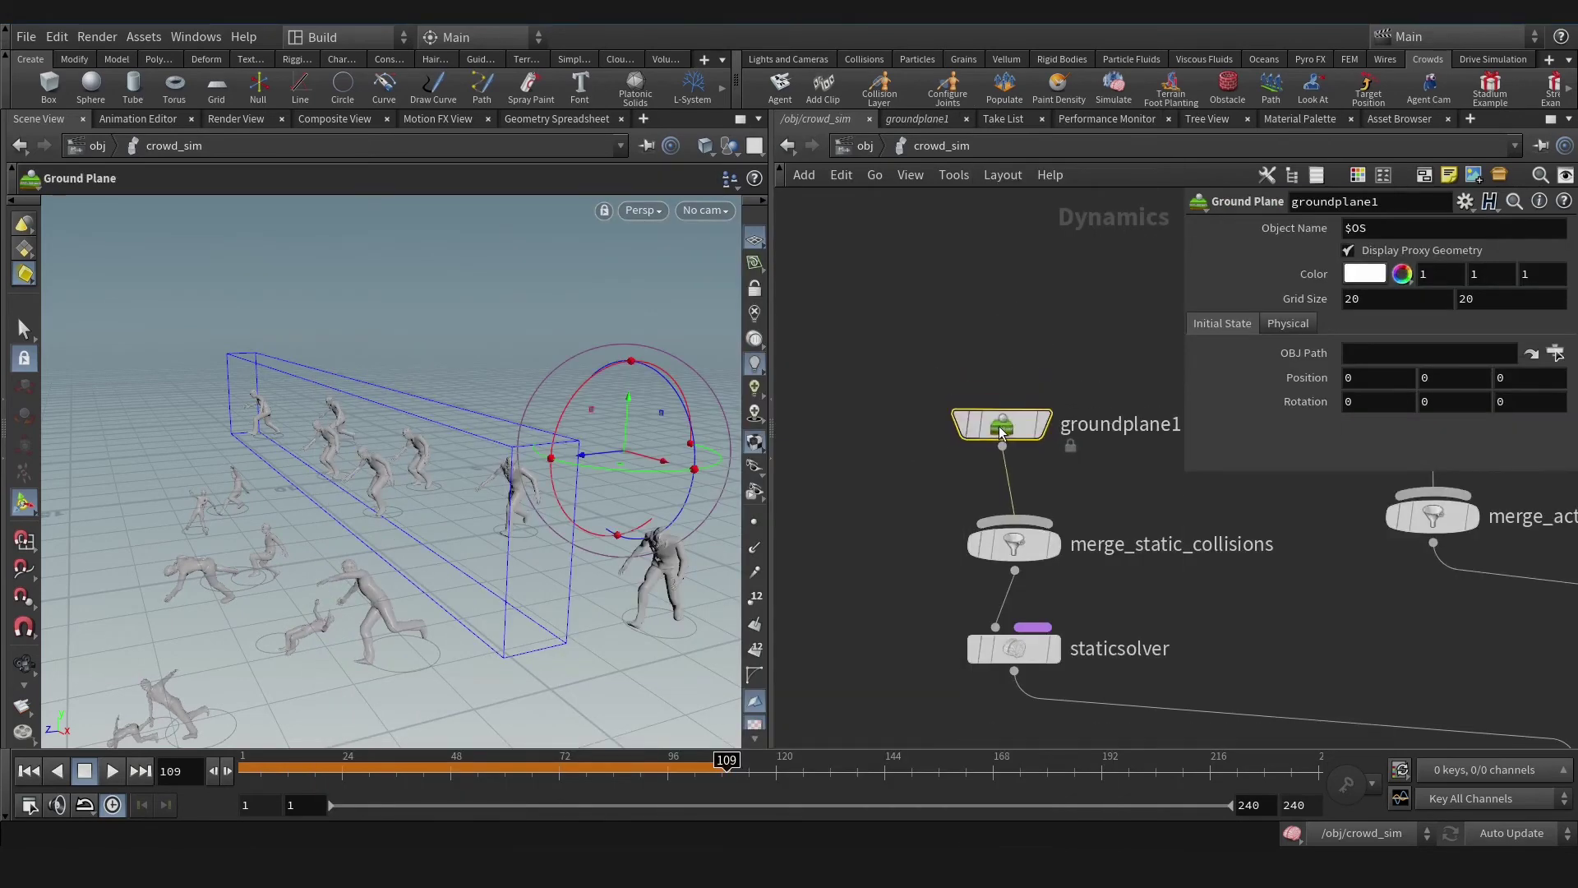
- Move the ground plane below and ahead of the crowd to about Y -3.93, Z 12.16, starting from frame 1
click(29, 773)
drag(627, 414, 553, 482)
key(Return)
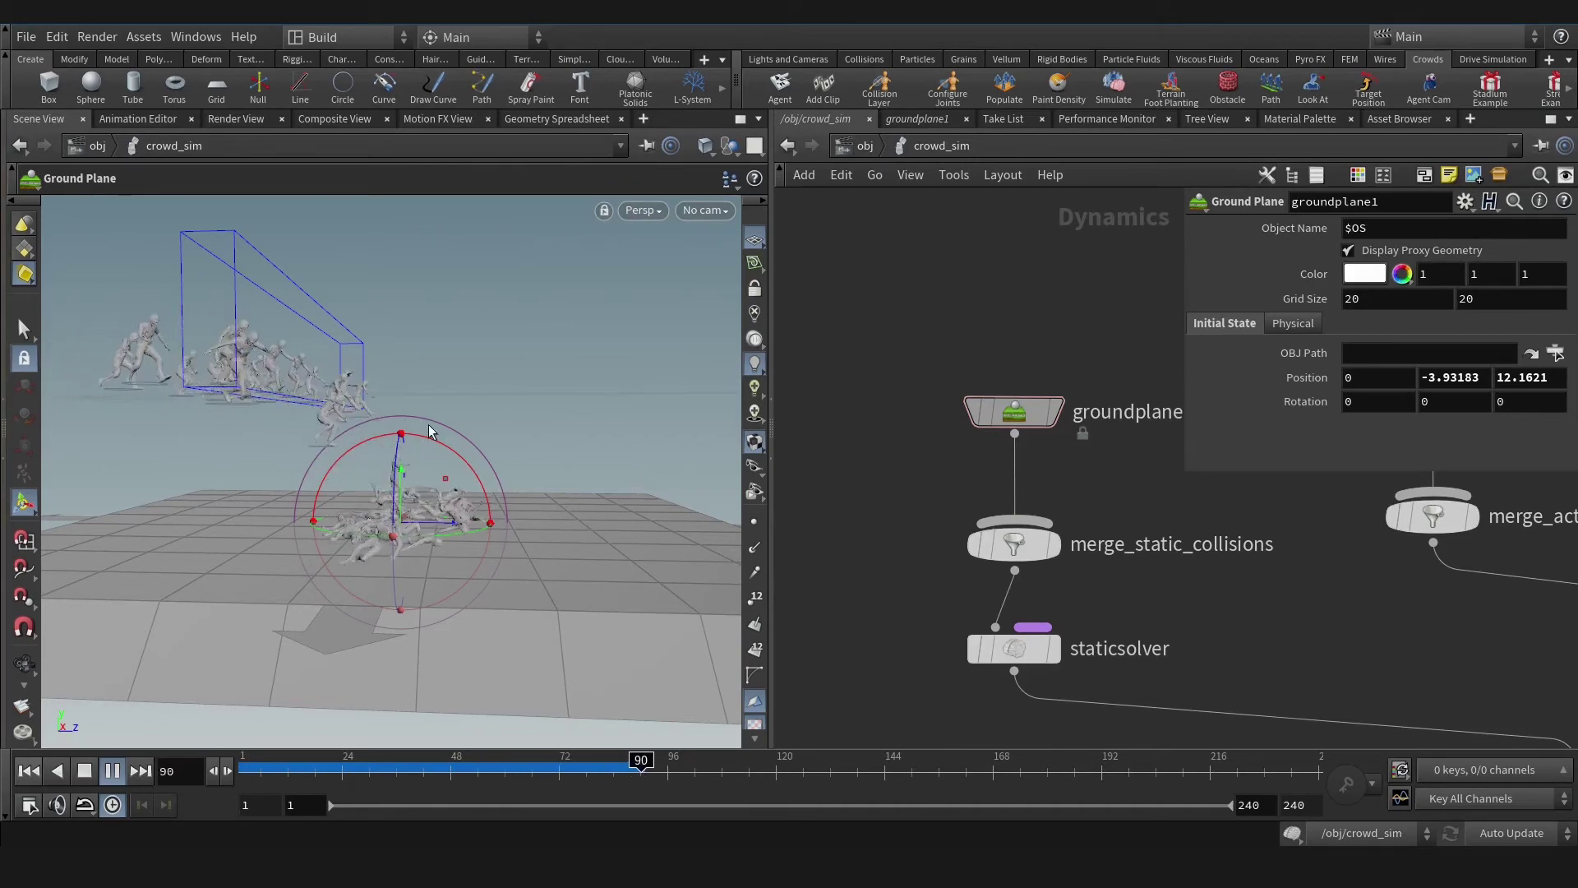
- Play the simulation with the handles hidden and examine how the zombies land on the lowered ground plane
click(24, 330)
alt+right_drag(524, 444, 525, 494)
alt+drag(526, 493, 527, 498)
key(Escape)
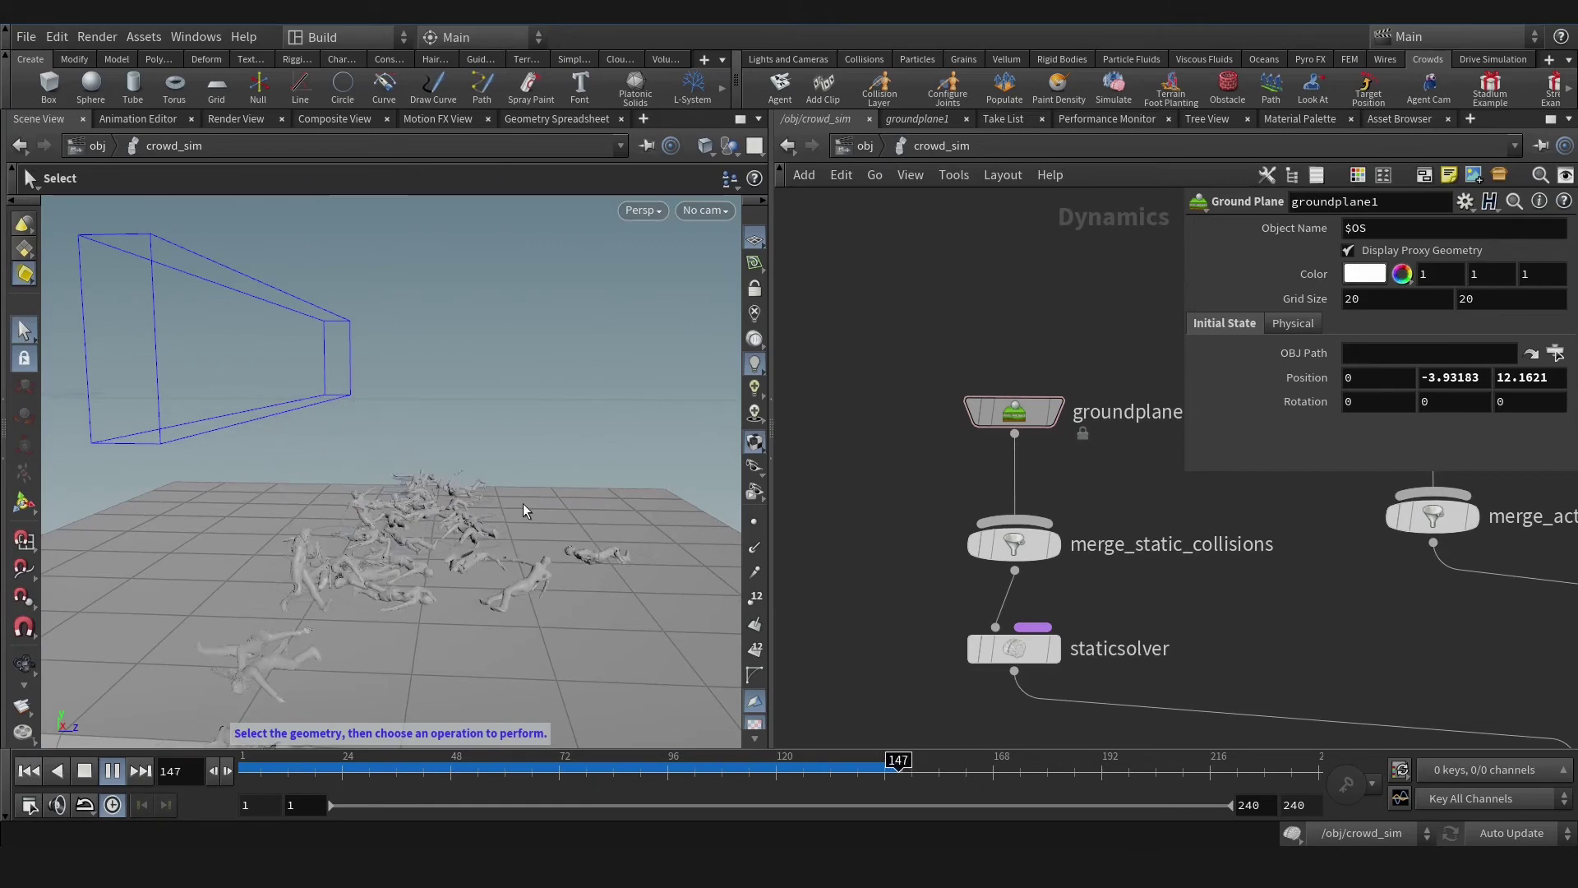
click(112, 770)
click(84, 770)
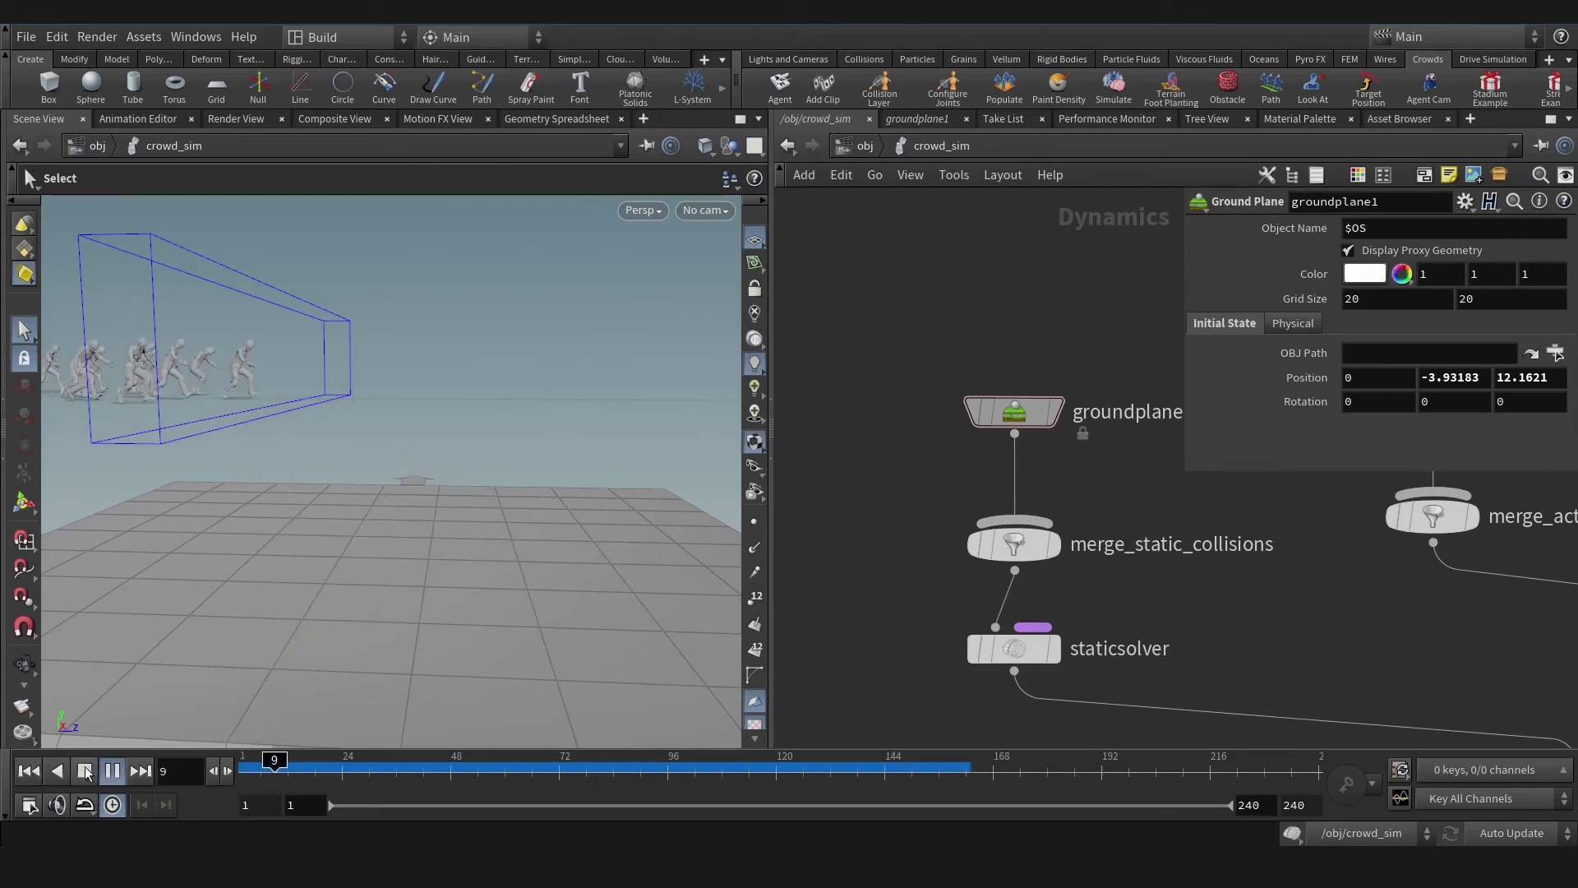